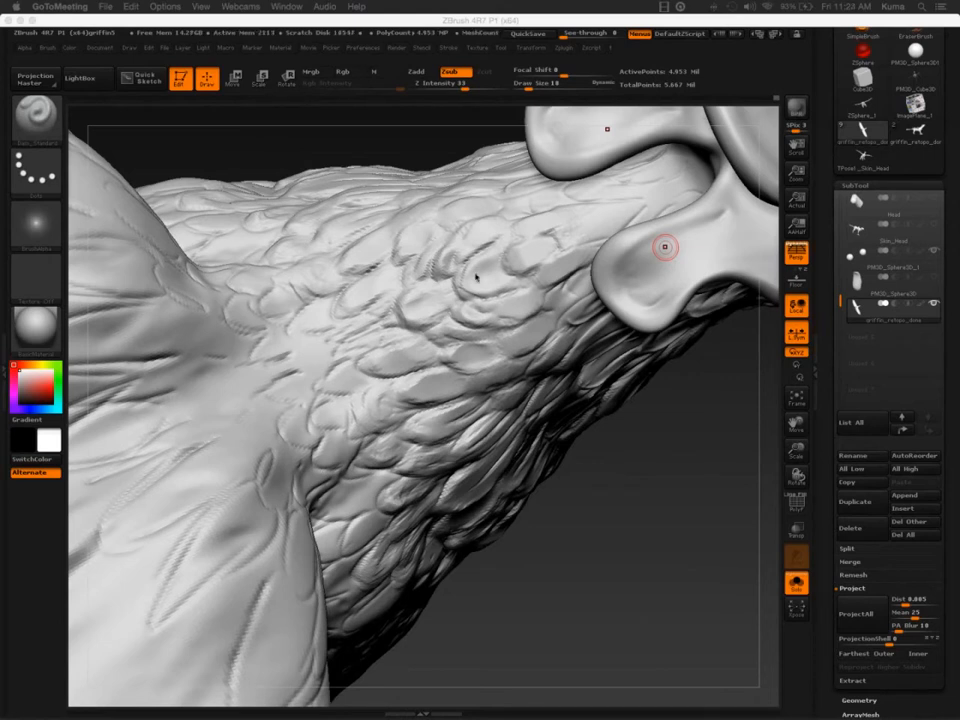
Carve feather edges along the side of the neck near the shoulder with the Dam Standard brush, raising the draw size to 22
left_click(482, 281)
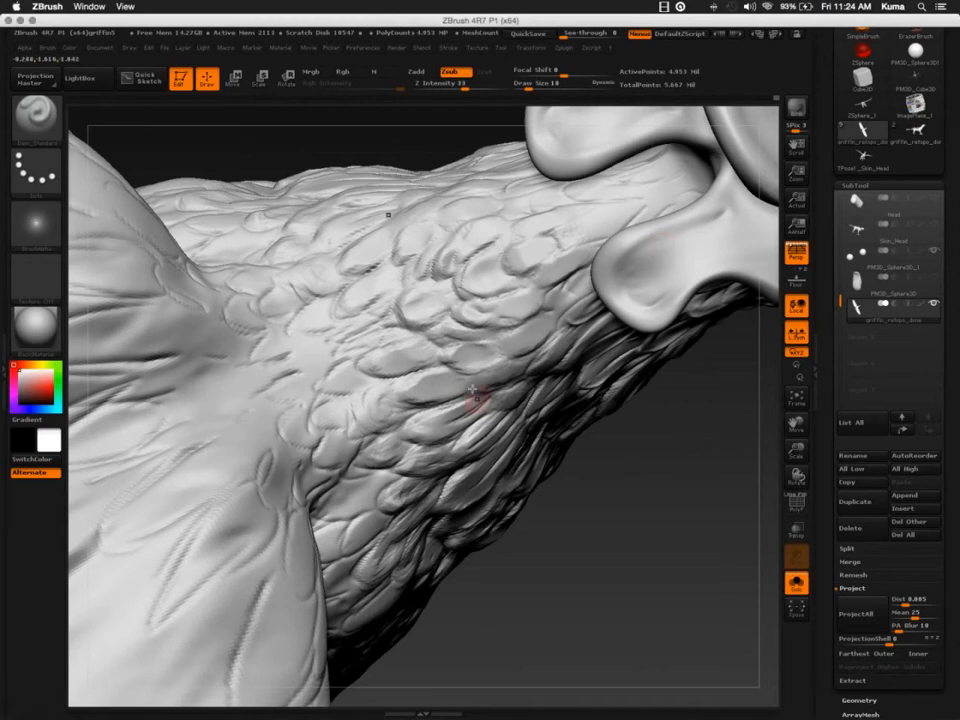
mouse_move(473, 322)
left_mouse_down()
mouse_move(466, 278)
mouse_move(484, 274)
mouse_move(471, 312)
left_mouse_up()
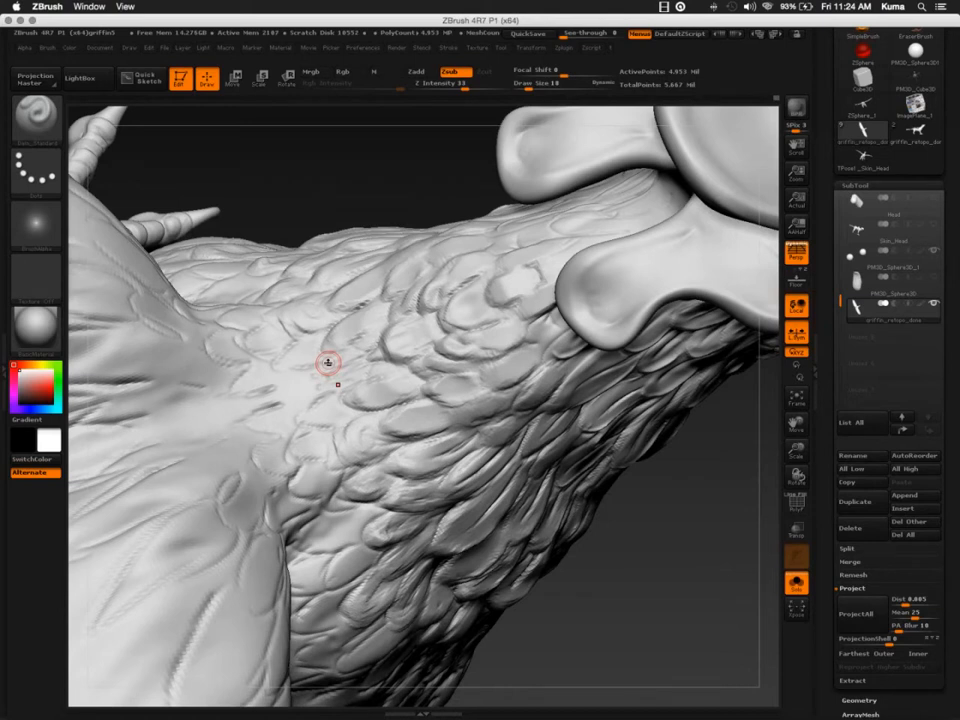
mouse_move(383, 356)
right_mouse_down()
mouse_move(396, 390)
mouse_move(336, 379)
mouse_move(342, 370)
mouse_move(375, 444)
right_mouse_up()
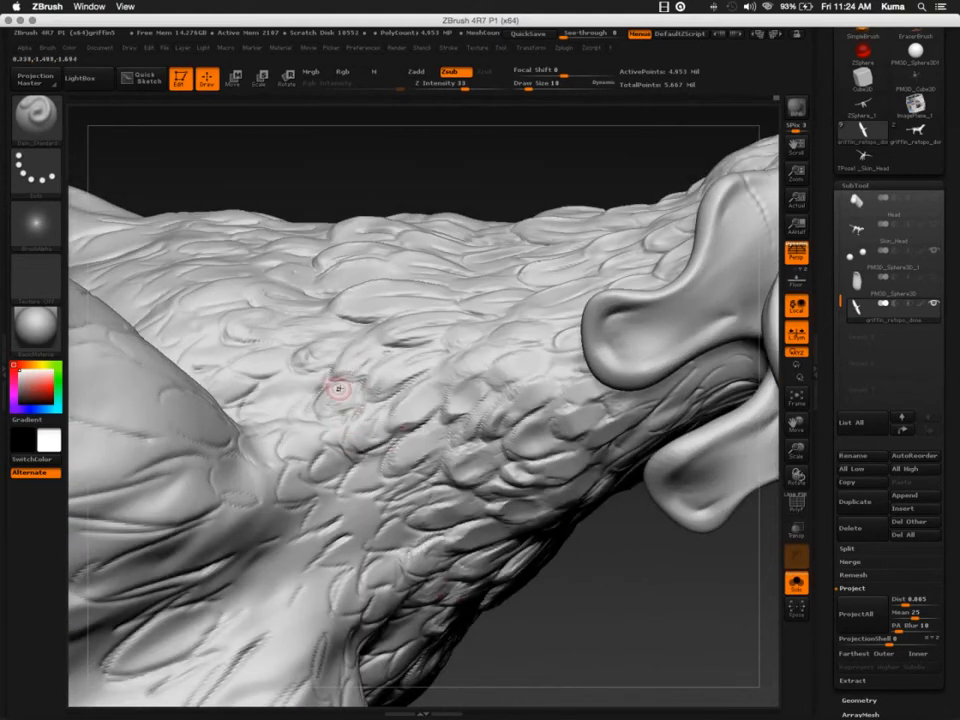
key("]")
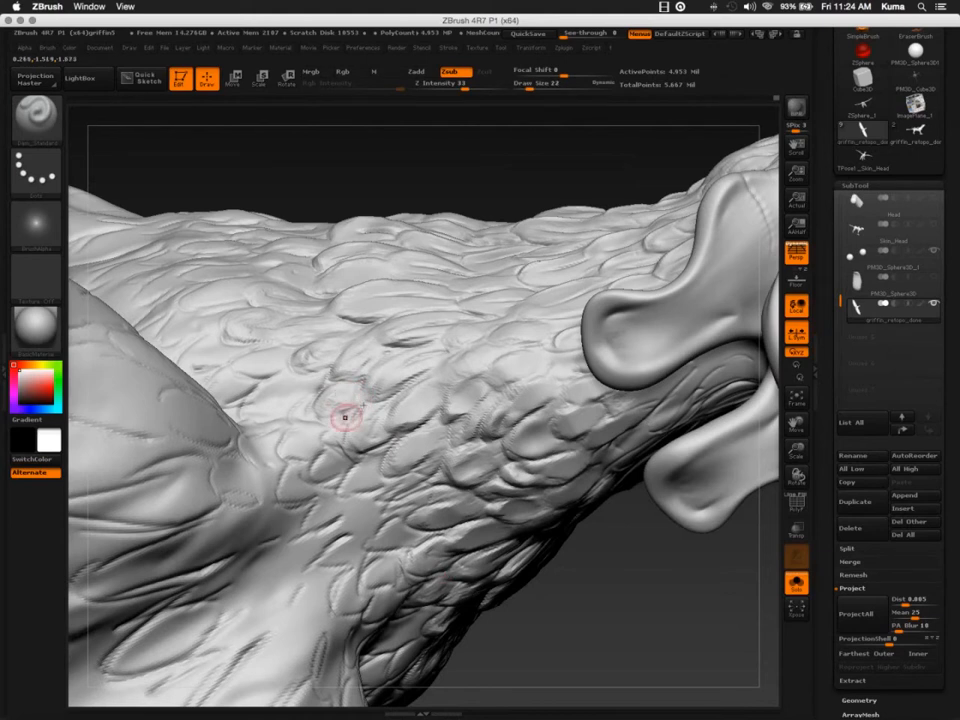
mouse_move(332, 392)
right_mouse_down()
mouse_move(430, 417)
mouse_move(474, 371)
mouse_move(470, 308)
mouse_move(454, 287)
right_mouse_up()
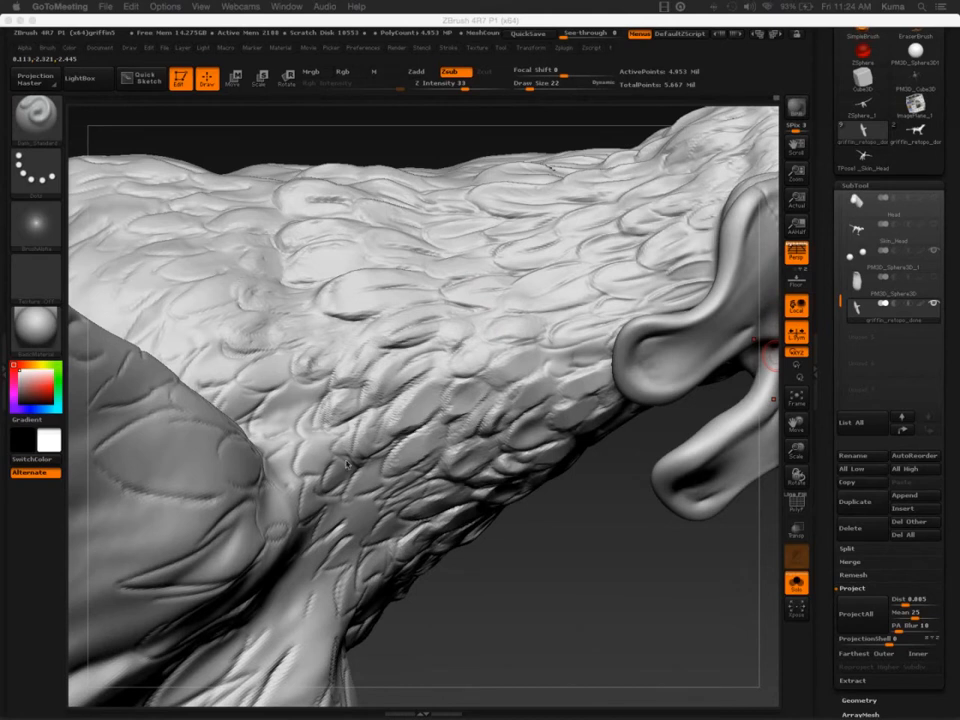
left_click_drag(494, 587, 417, 407)
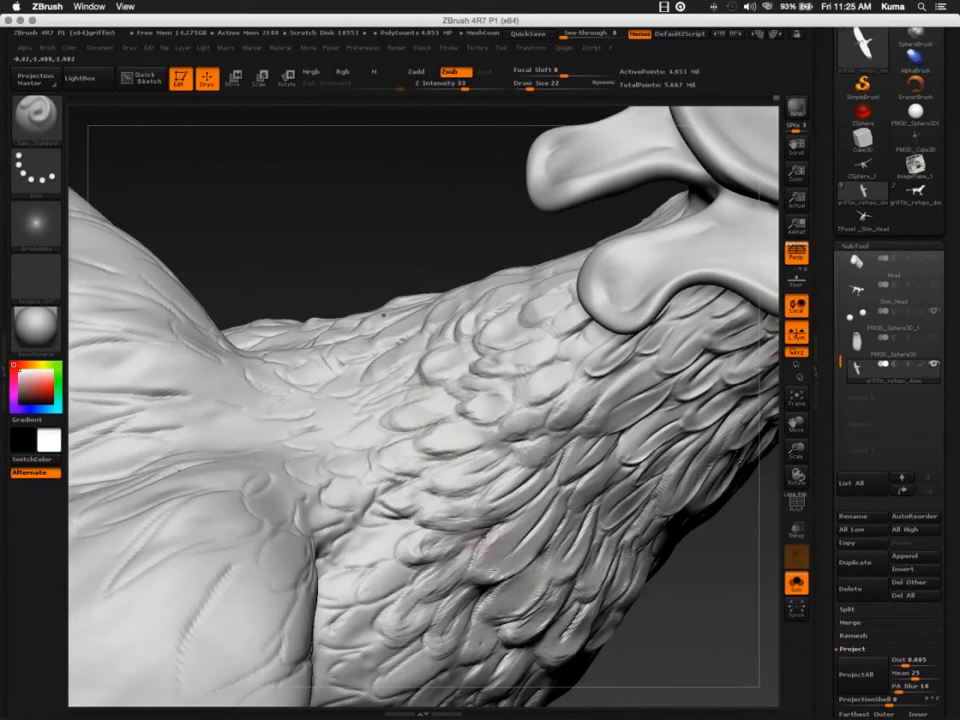
left_click_drag(439, 499, 404, 518)
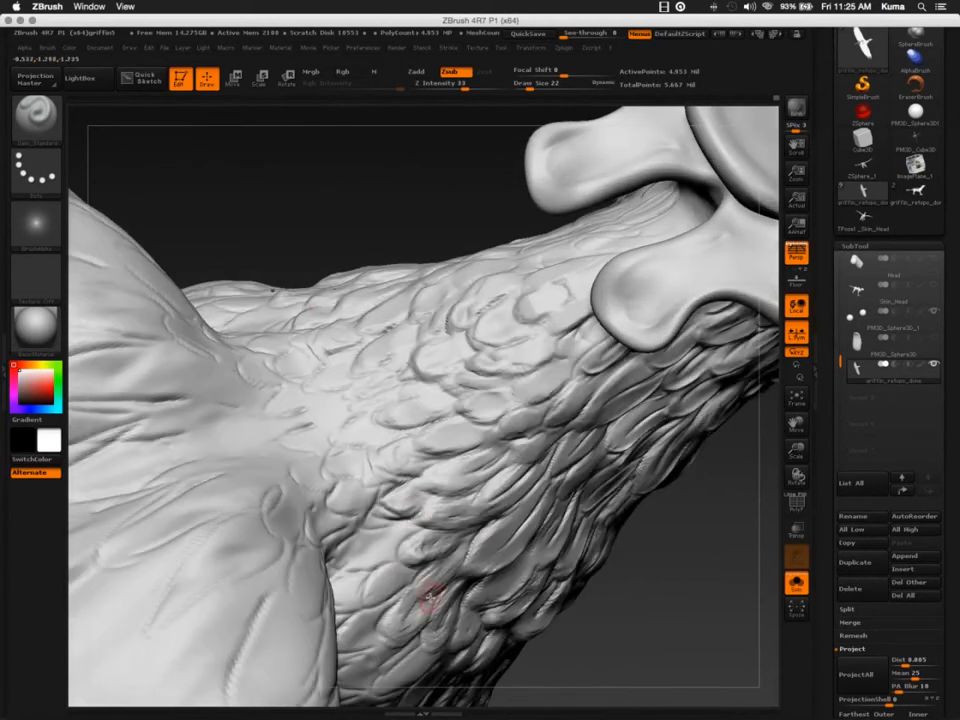
Carve finer feather outlines into the upper neck behind the ear with the Dam Standard brush at draw size 14
right_click_drag(482, 345, 494, 376, "ctrl")
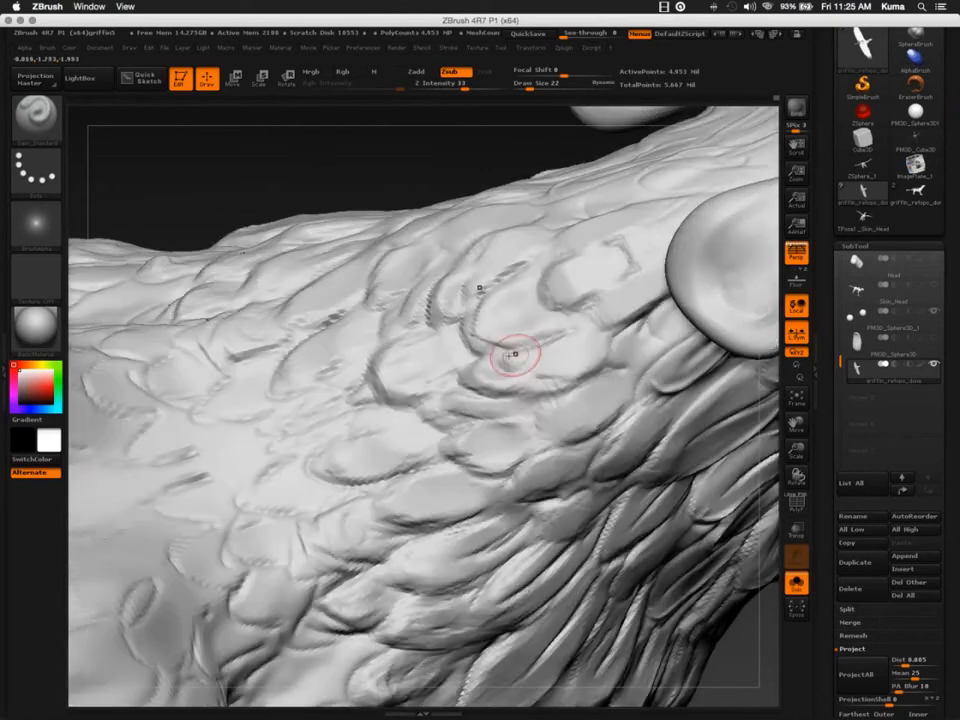
key("[")
left_click_drag(585, 367, 508, 368)
mouse_move(529, 317)
right_mouse_down()
mouse_move(516, 326)
mouse_move(495, 281)
right_mouse_up()
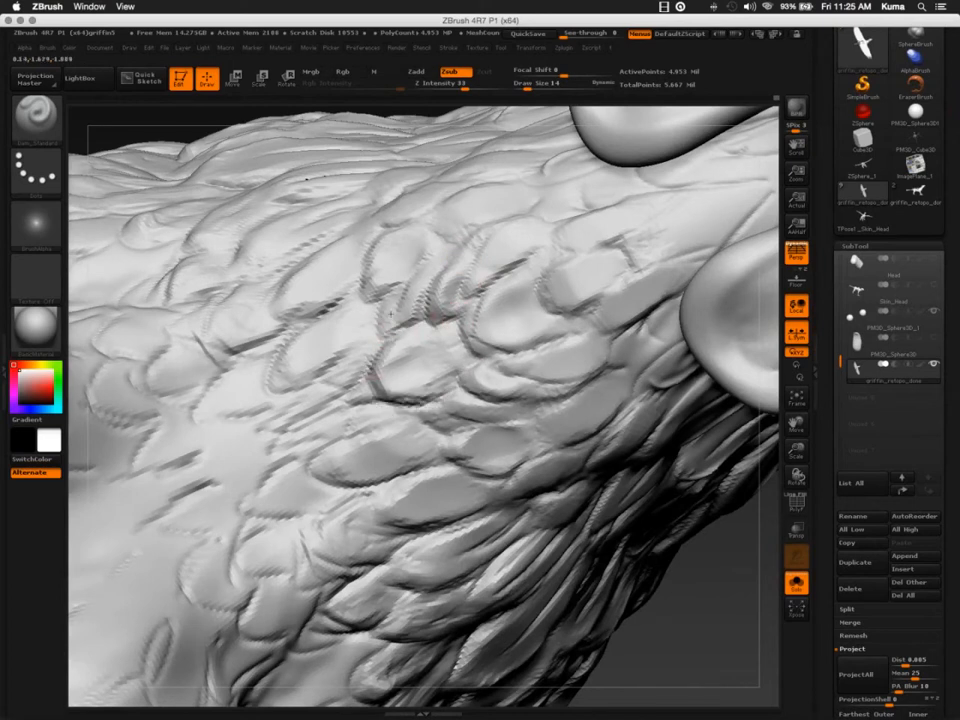
right_click_drag(288, 210, 375, 285)
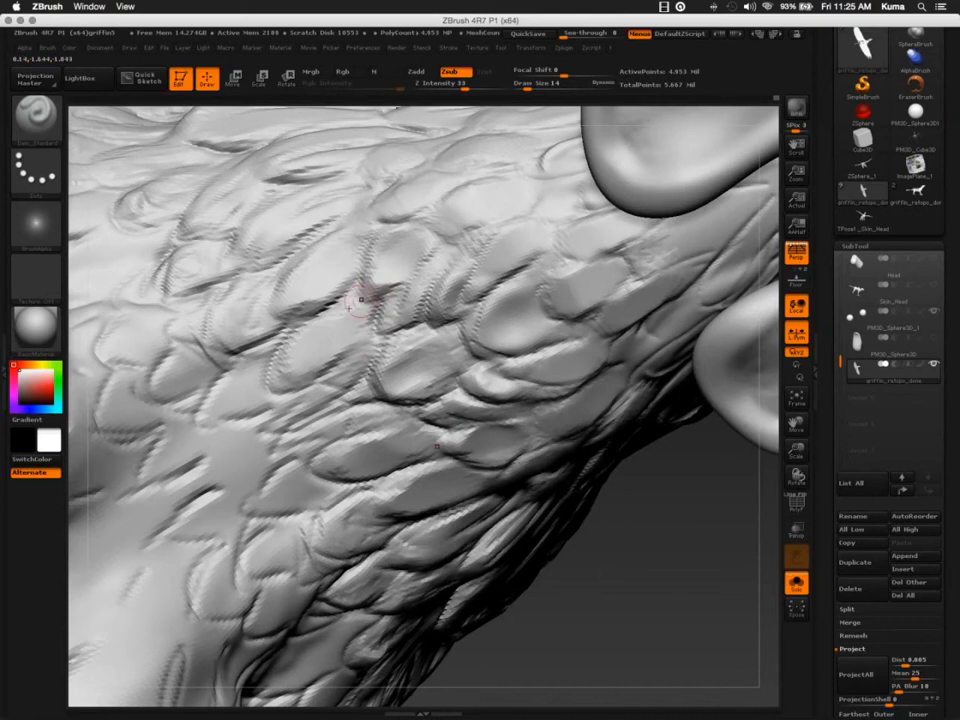
mouse_move(311, 343)
right_mouse_down()
mouse_move(325, 270)
mouse_move(337, 291)
mouse_move(360, 253)
mouse_move(390, 254)
right_mouse_up()
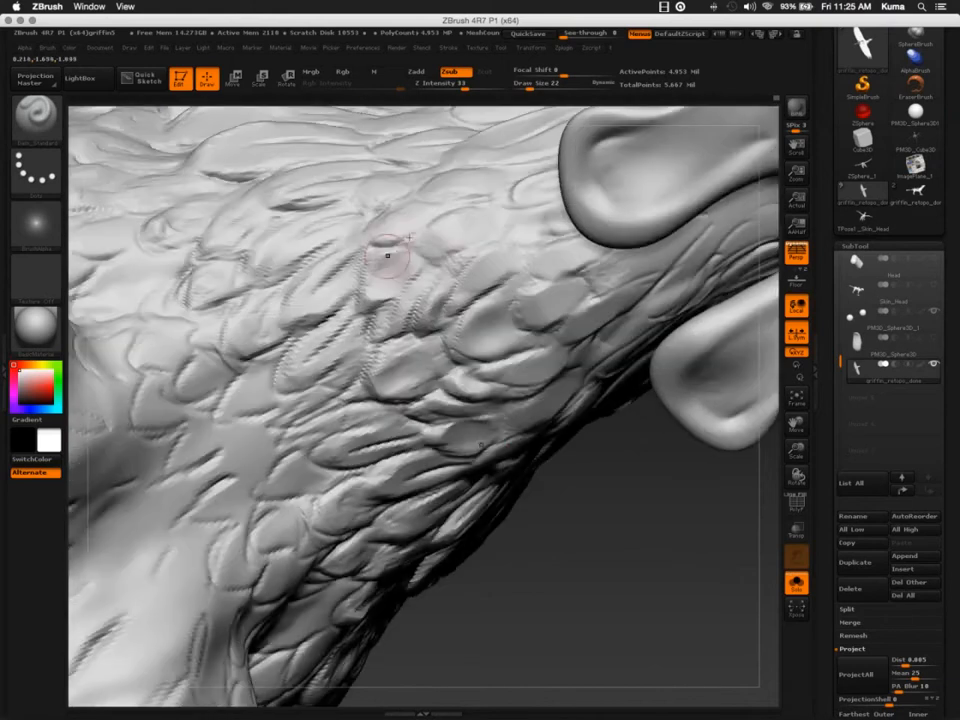
right_click_drag(308, 202, 336, 302)
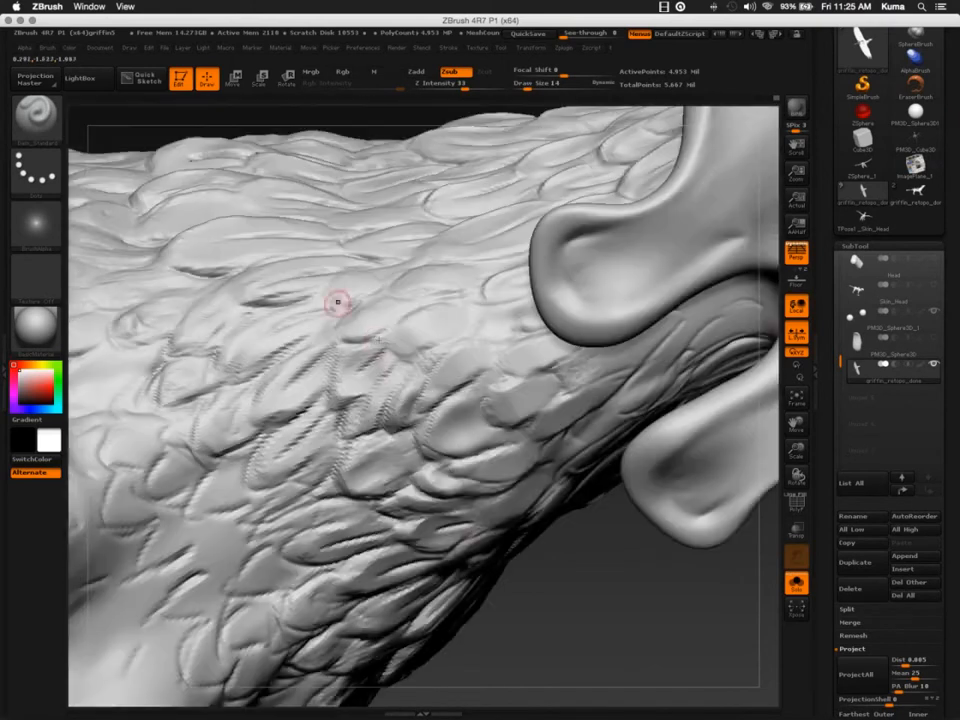
mouse_move(386, 349)
right_mouse_down()
mouse_move(403, 294)
mouse_move(420, 365)
mouse_move(401, 396)
mouse_move(428, 365)
mouse_move(428, 306)
mouse_move(407, 250)
right_mouse_up()
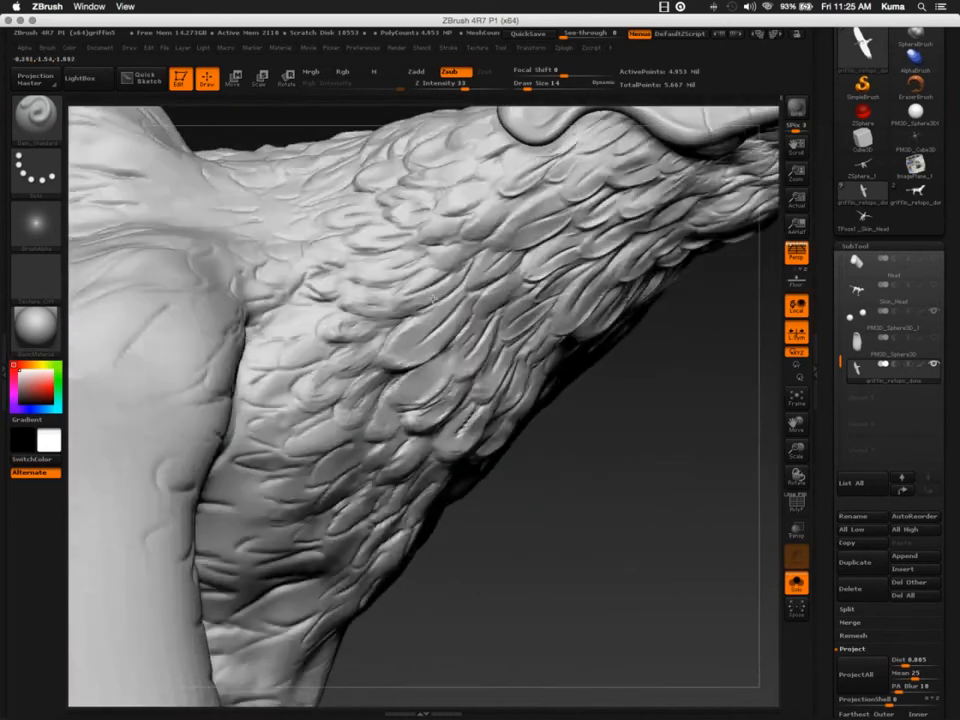
Define the small overlapping feathers on the lower neck in front of the shoulder with draw size 18
mouse_move(430, 350)
right_mouse_down("ctrl")
mouse_move(451, 391)
mouse_move(451, 425)
mouse_move(337, 435)
mouse_move(290, 422)
right_mouse_up("ctrl")
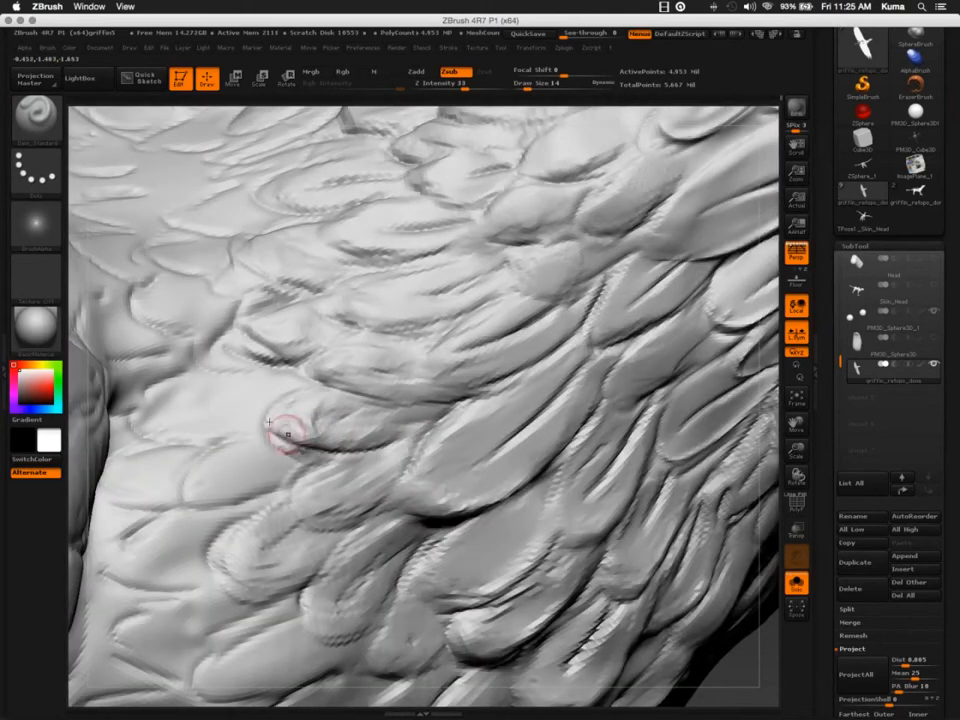
mouse_move(264, 396)
right_mouse_down()
mouse_move(300, 399)
mouse_move(292, 398)
right_mouse_up()
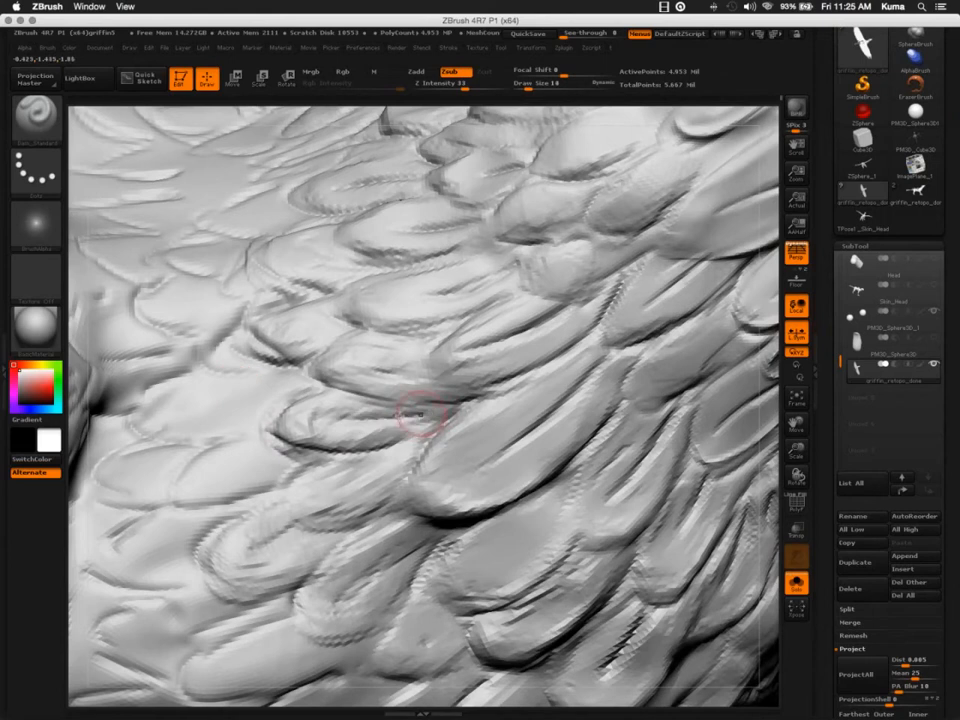
mouse_move(301, 402)
right_mouse_down()
mouse_move(279, 422)
mouse_move(289, 422)
mouse_move(257, 386)
mouse_move(309, 467)
right_mouse_up()
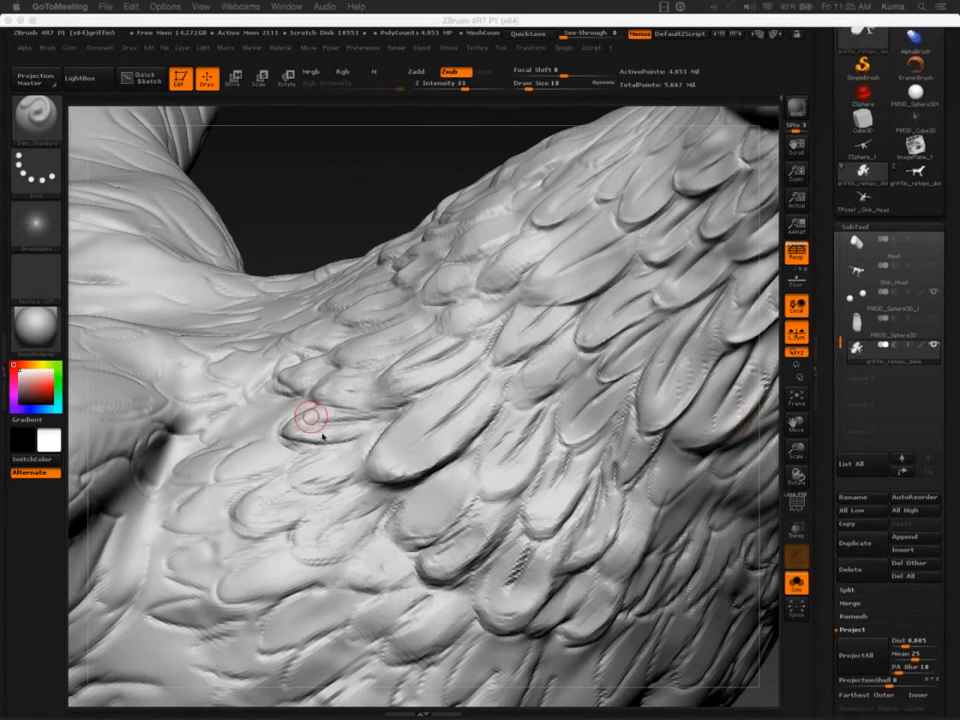
key("shift+d")
right_click_drag(325, 470, 389, 374, "alt")
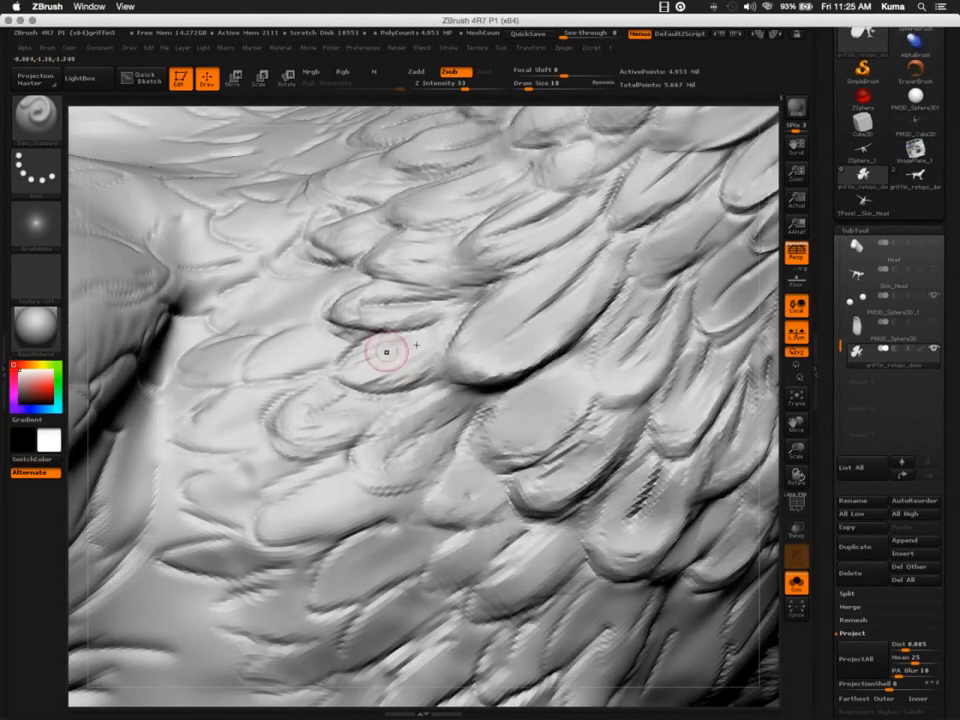
mouse_move(379, 345)
right_mouse_down("alt")
mouse_move(361, 299)
mouse_move(437, 413)
right_mouse_up("alt")
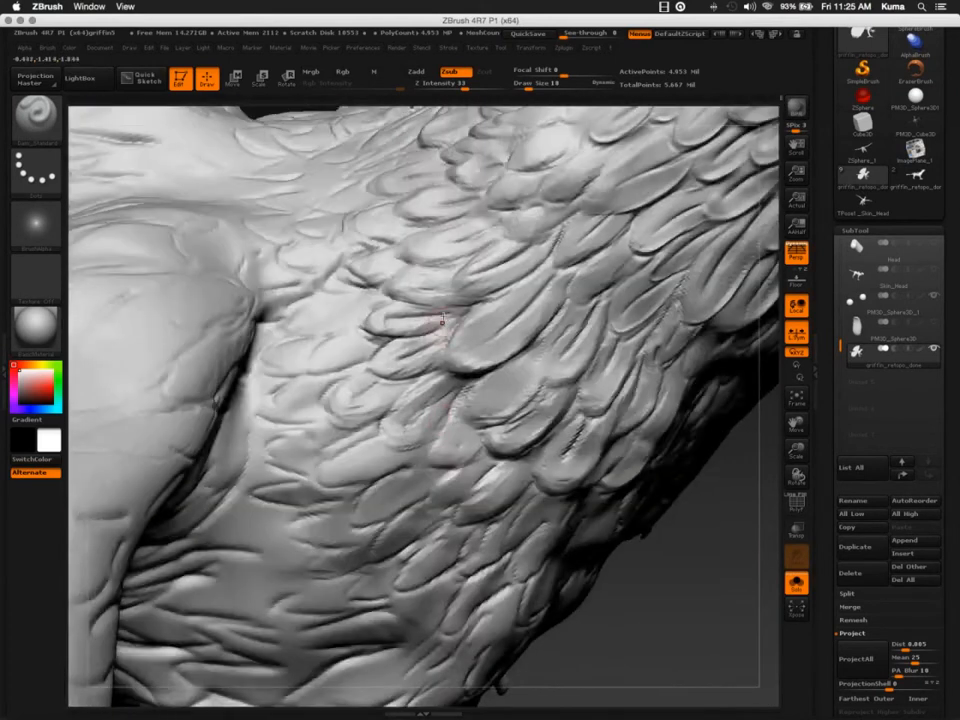
Deepen the edges of the large feathers in the middle of the neck with draw size 14
right_click_drag(439, 326, 454, 385, "ctrl")
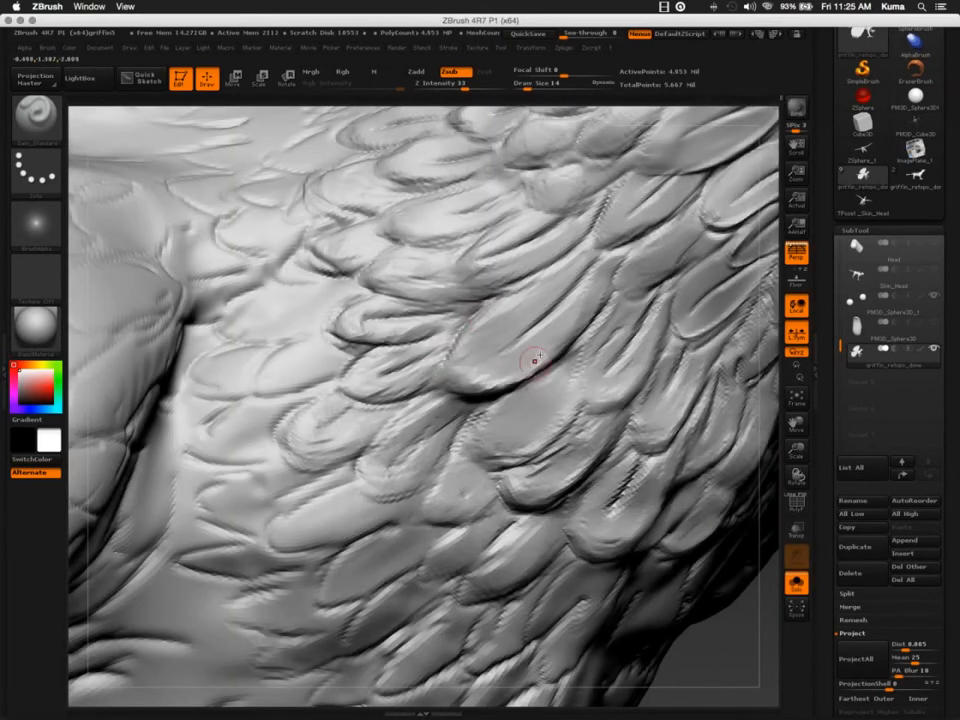
mouse_move(534, 361)
left_mouse_down()
mouse_move(508, 388)
mouse_move(440, 398)
left_mouse_up()
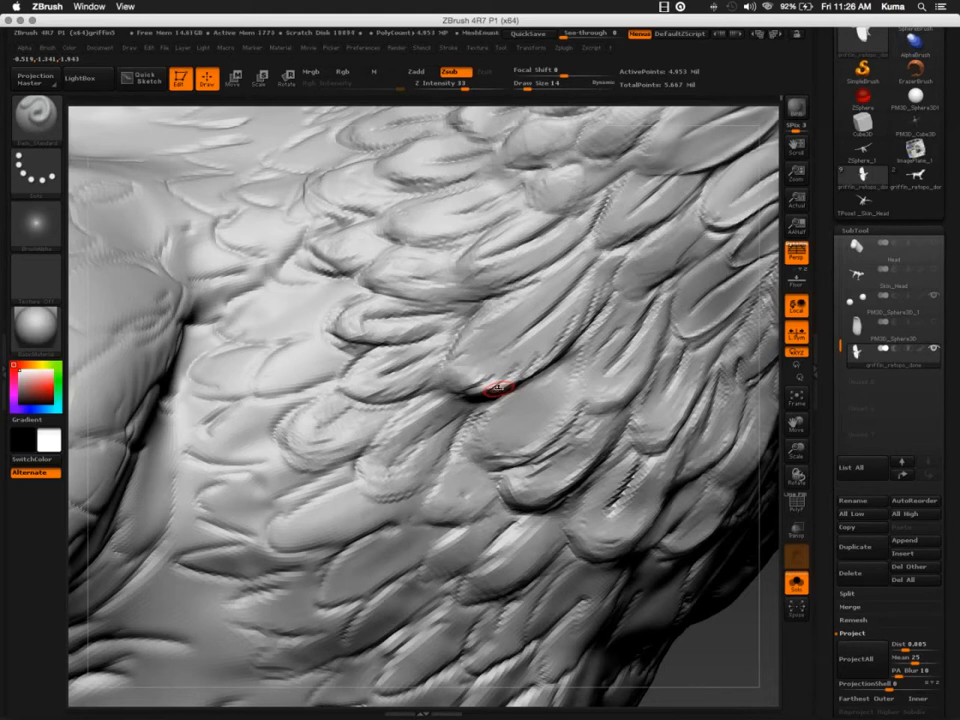
right_click_drag(397, 390, 388, 400, "ctrl")
right_click_drag(477, 366, 419, 460)
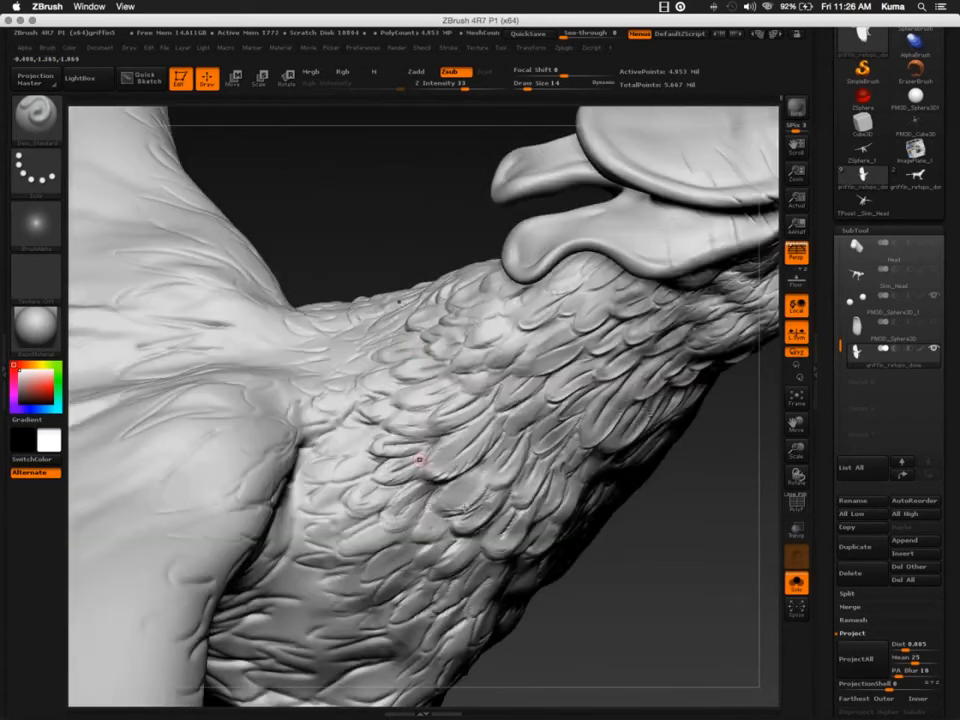
Refine the feather outlines where the lower neck meets the chest, keeping draw size 14
right_click_drag(418, 375, 418, 437)
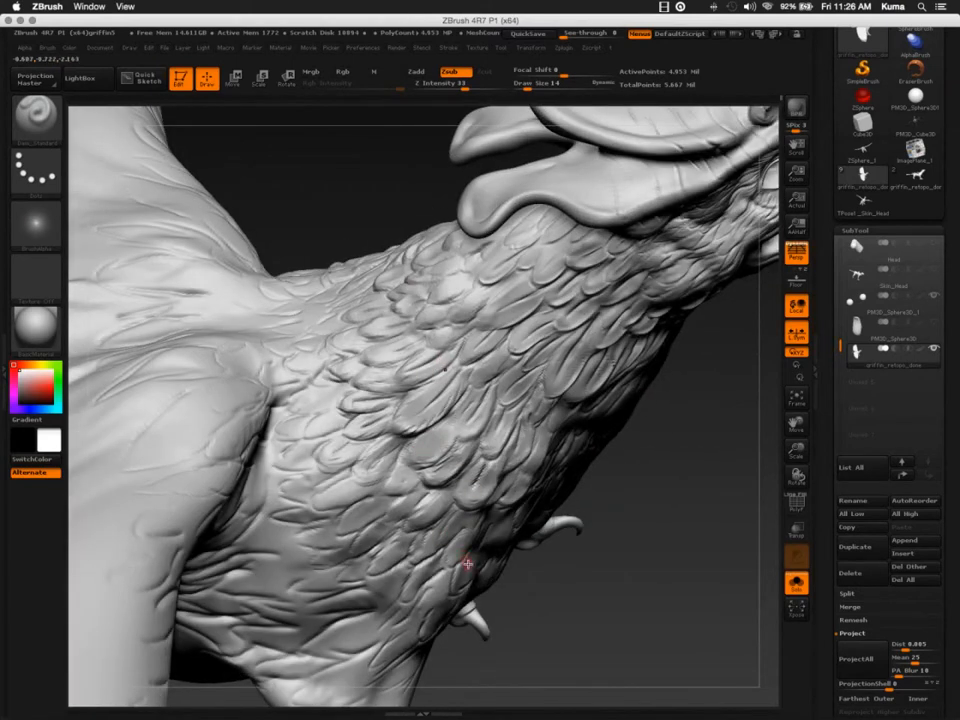
right_click_drag(461, 546, 520, 540)
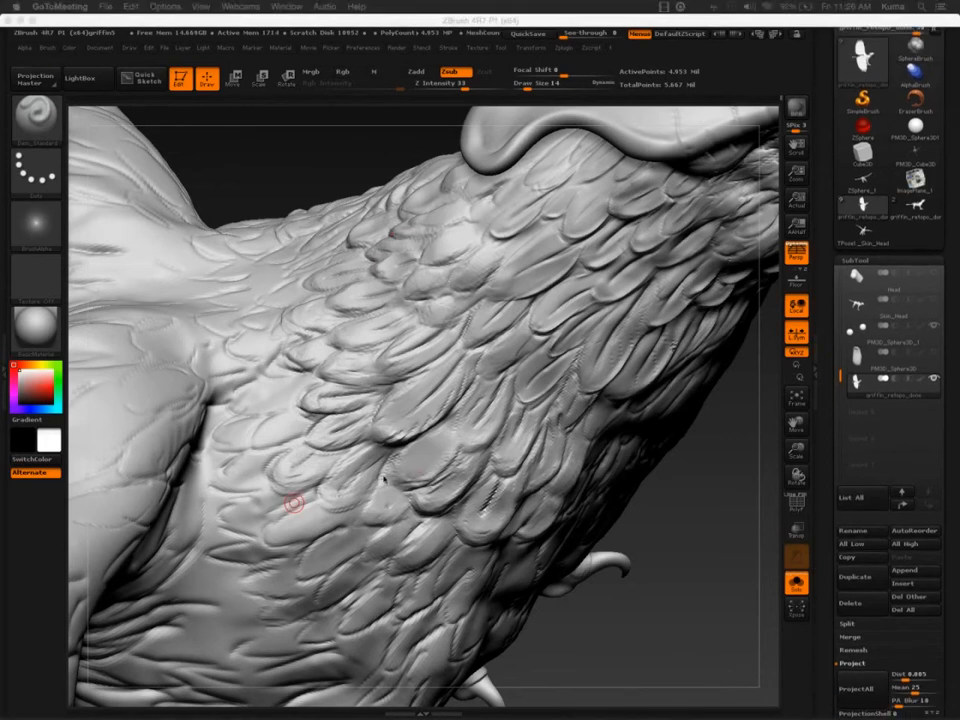
left_click(349, 497)
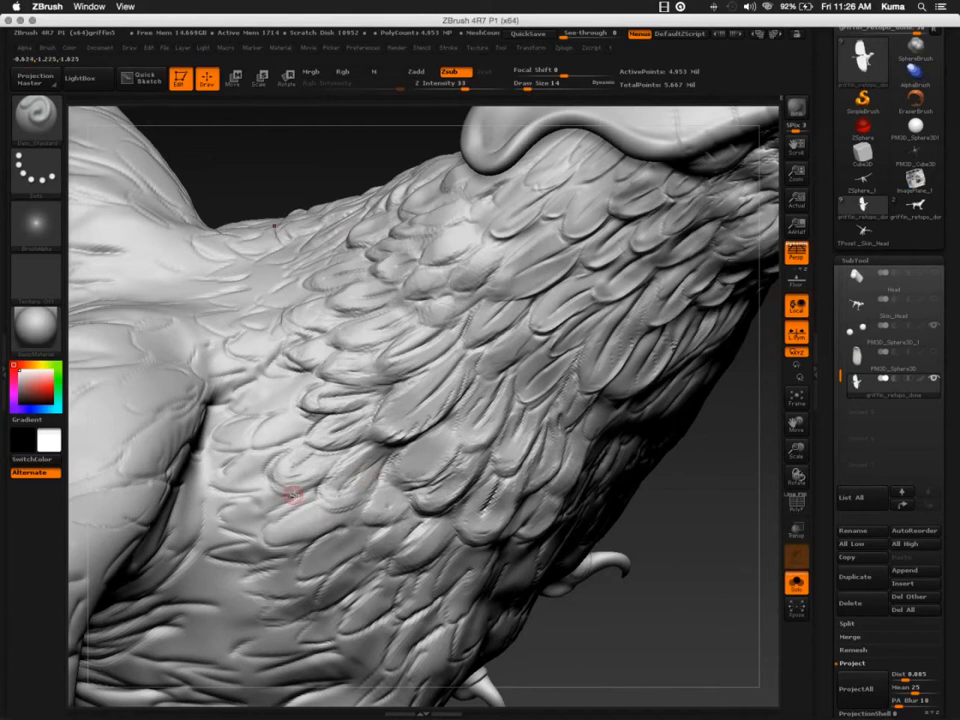
mouse_move(440, 482)
right_mouse_down()
mouse_move(465, 479)
mouse_move(526, 547)
right_mouse_up()
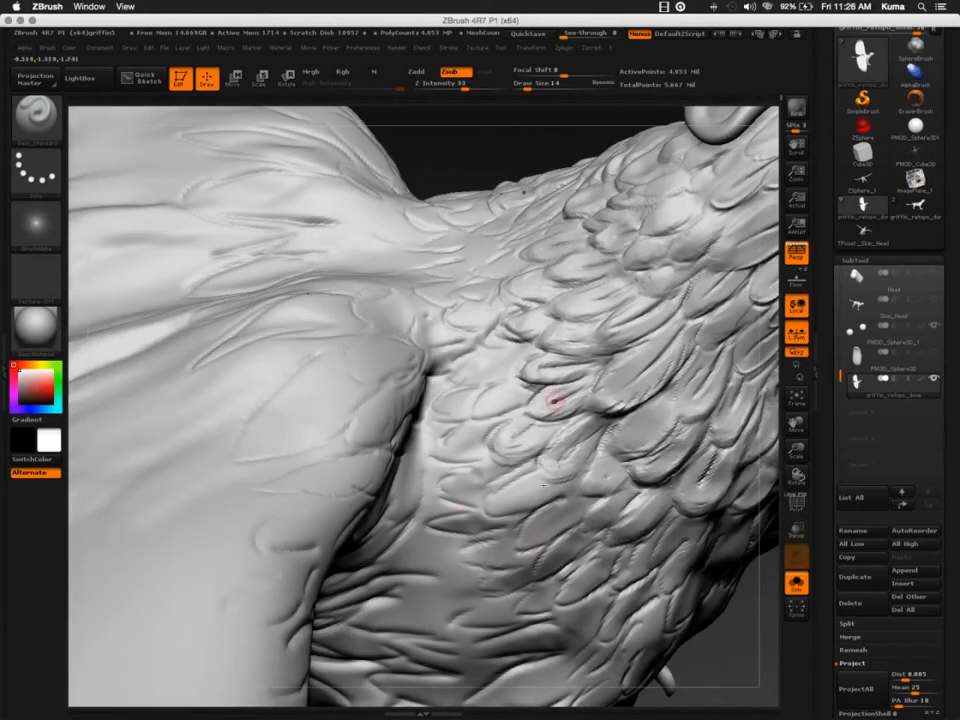
Hide the wings' polygroup with the SelectRect brush, leaving the body and hindquarters in view
right_click_drag(181, 420, 642, 393, "alt")
right_click_drag(254, 410, 321, 408)
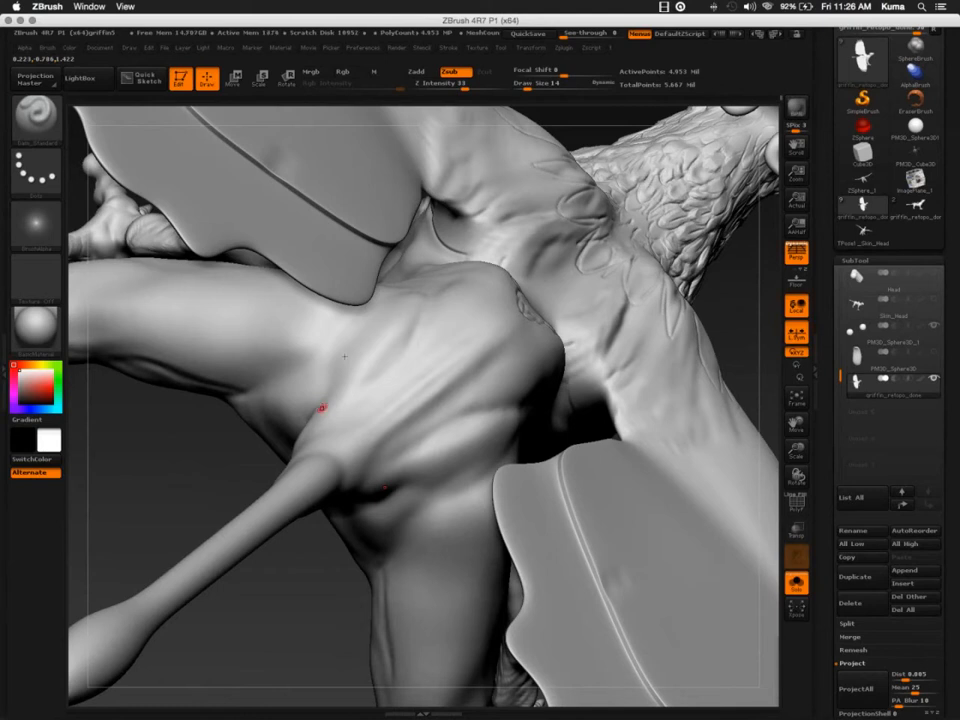
right_click_drag(319, 352, 326, 516)
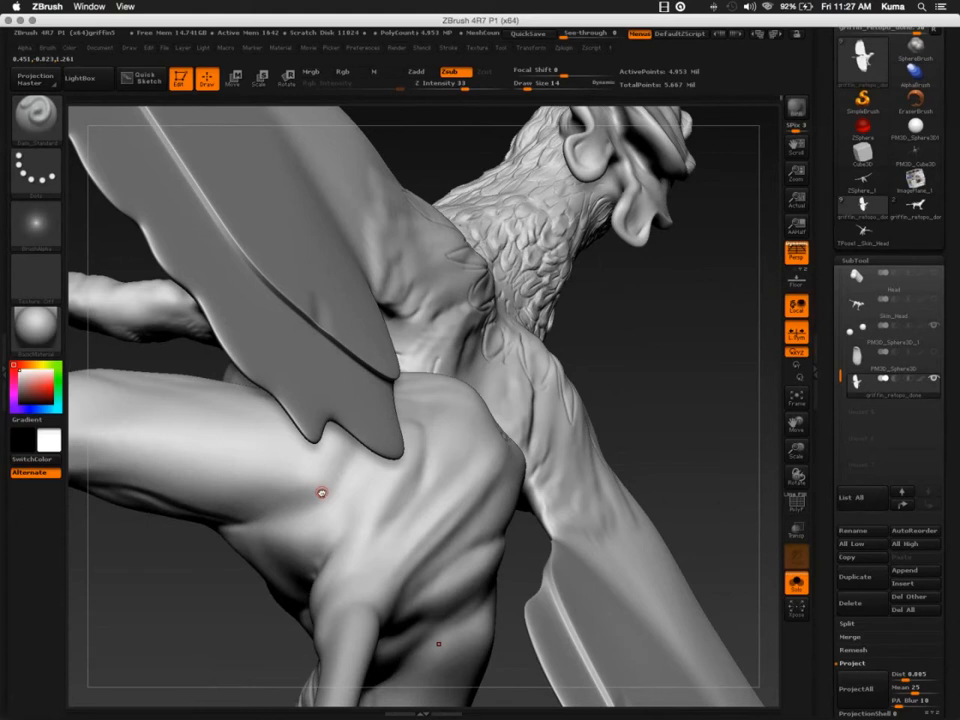
mouse_move(298, 508)
right_mouse_down("alt")
mouse_move(341, 489)
mouse_move(338, 320)
right_mouse_up("alt")
key("ctrl+shift")
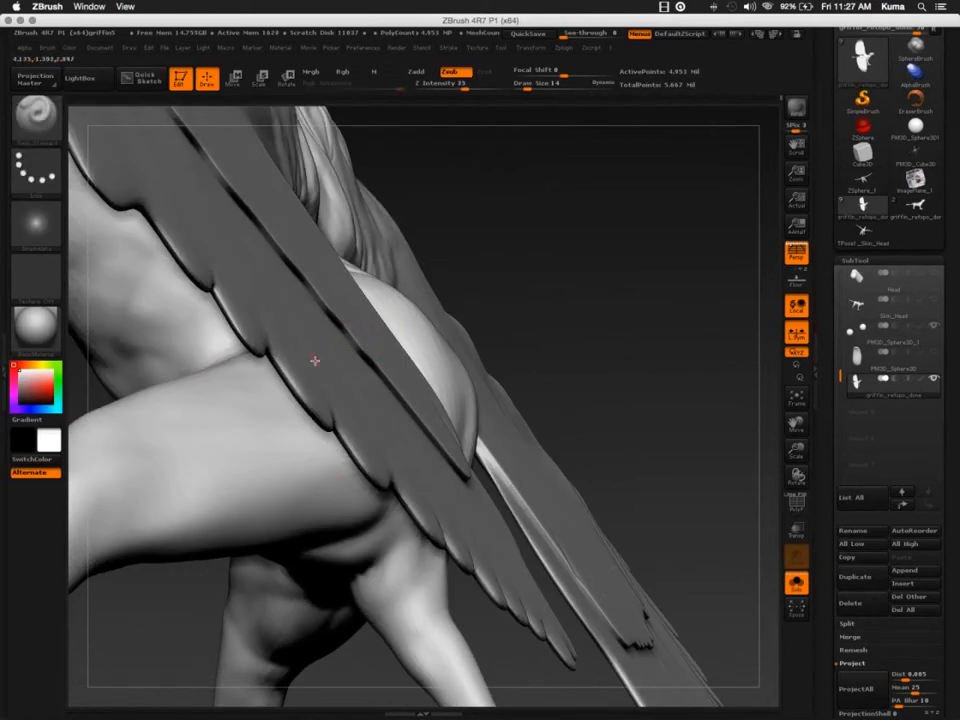
left_click(36, 117, "ctrl+shift")
left_click(159, 129, "ctrl+shift")
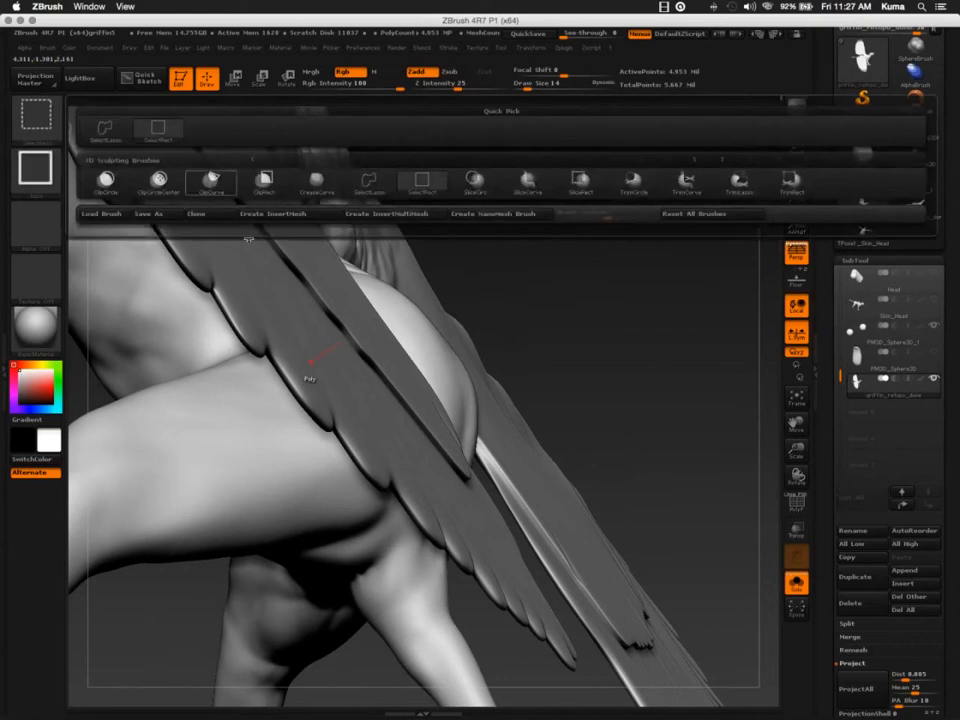
left_click(361, 392, "ctrl+shift")
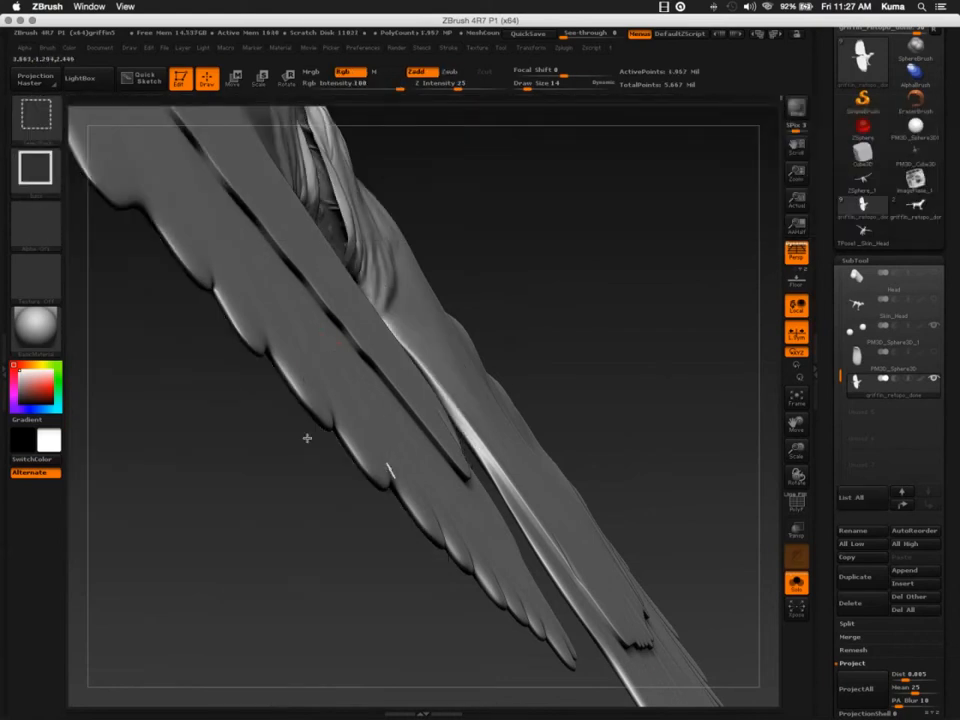
left_click_drag(197, 435, 220, 549, "ctrl+shift")
left_click(282, 585, "ctrl+shift")
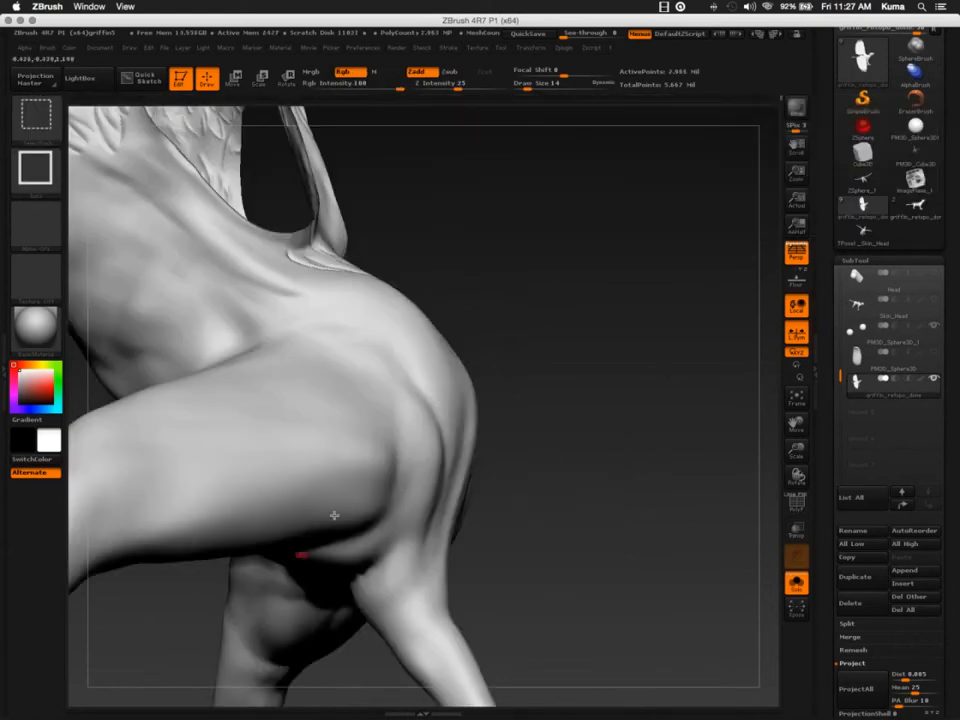
Switch to the ClayBuildup brush, reduce its draw size to 30 and quick-save the sculpt
mouse_move(345, 375)
right_mouse_down()
mouse_move(334, 409)
mouse_move(351, 403)
mouse_move(381, 466)
mouse_move(329, 428)
right_mouse_up()
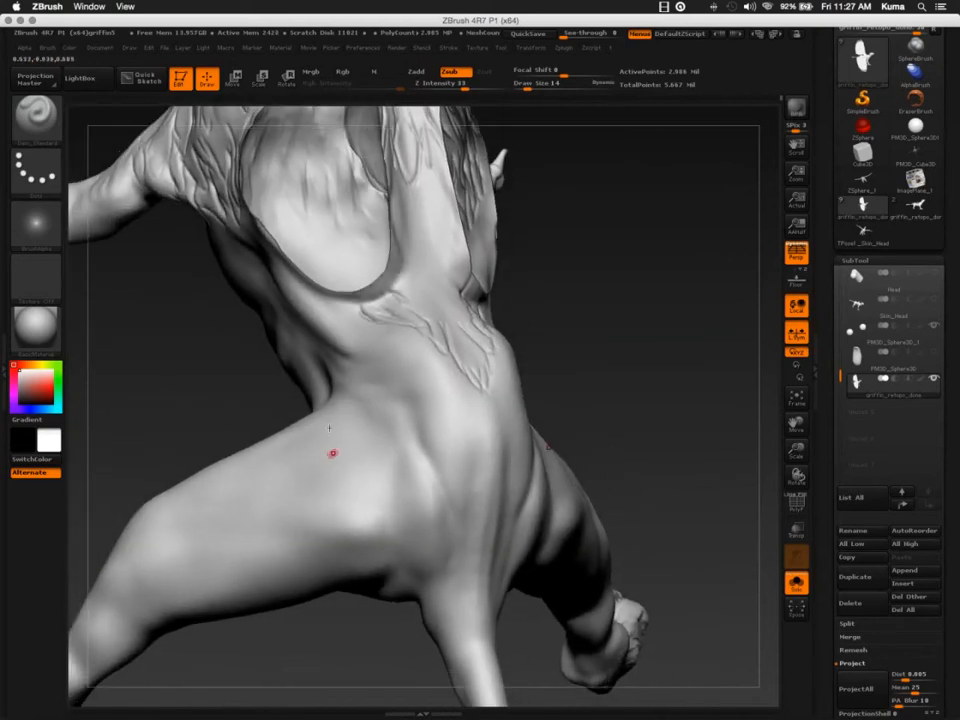
key("b")
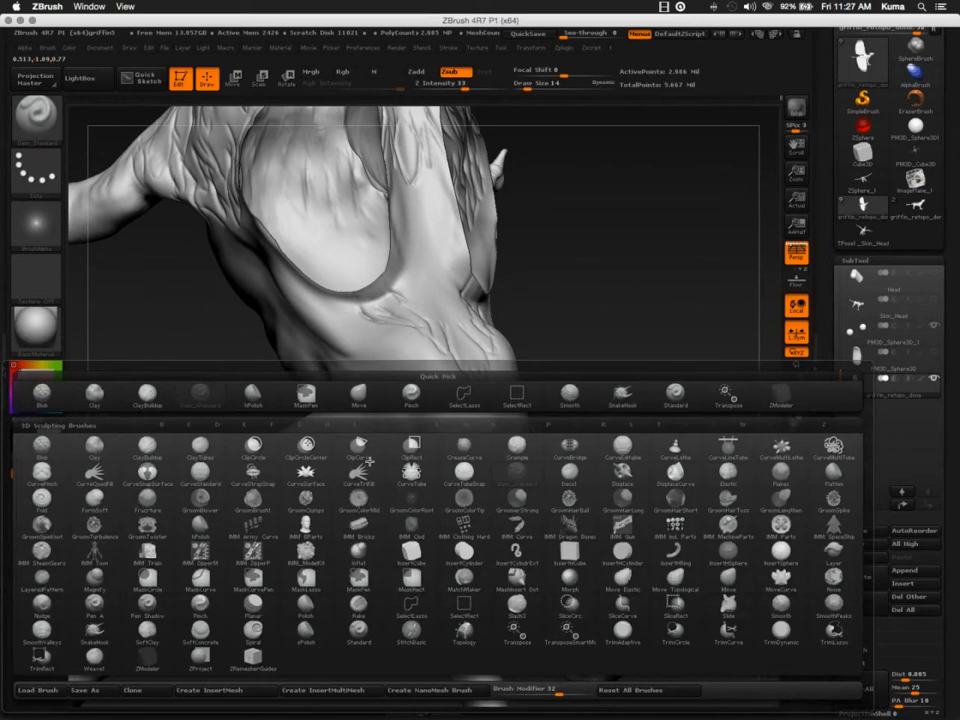
key("c")
key("b")
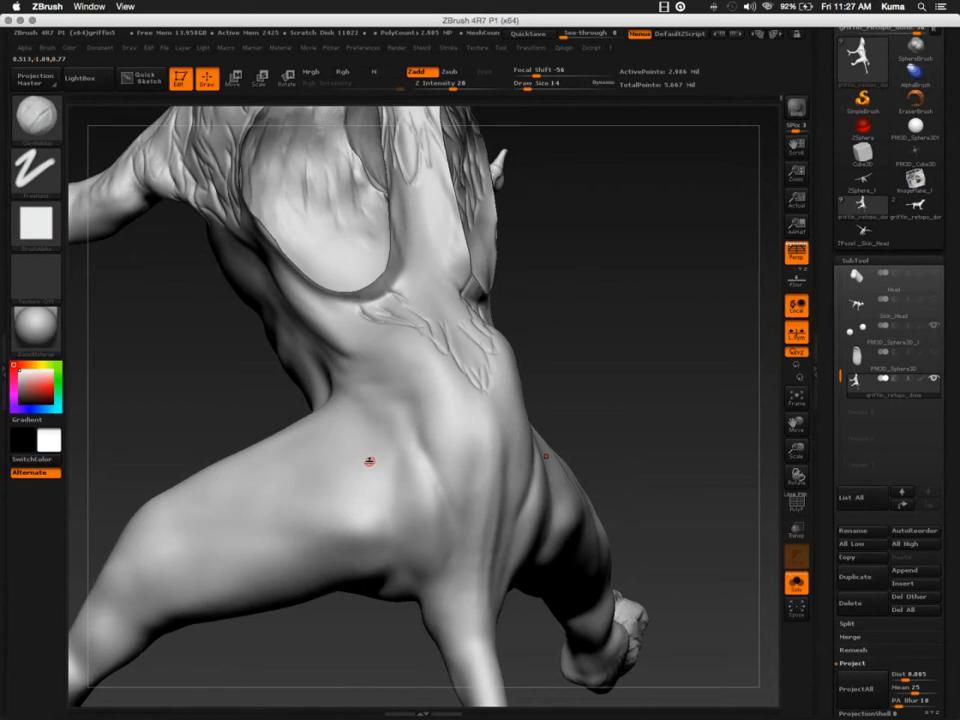
mouse_move(418, 490)
right_mouse_down()
mouse_move(407, 461)
mouse_move(415, 462)
mouse_move(413, 493)
mouse_move(382, 427)
right_mouse_up()
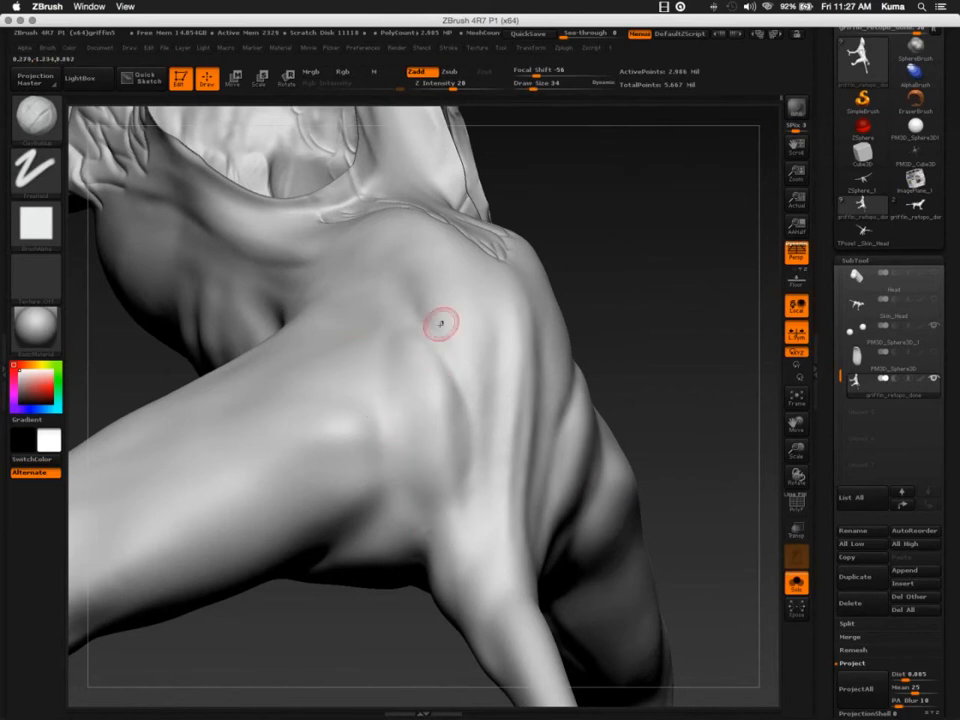
mouse_move(441, 323)
right_mouse_down()
mouse_move(416, 345)
mouse_move(422, 317)
right_mouse_up()
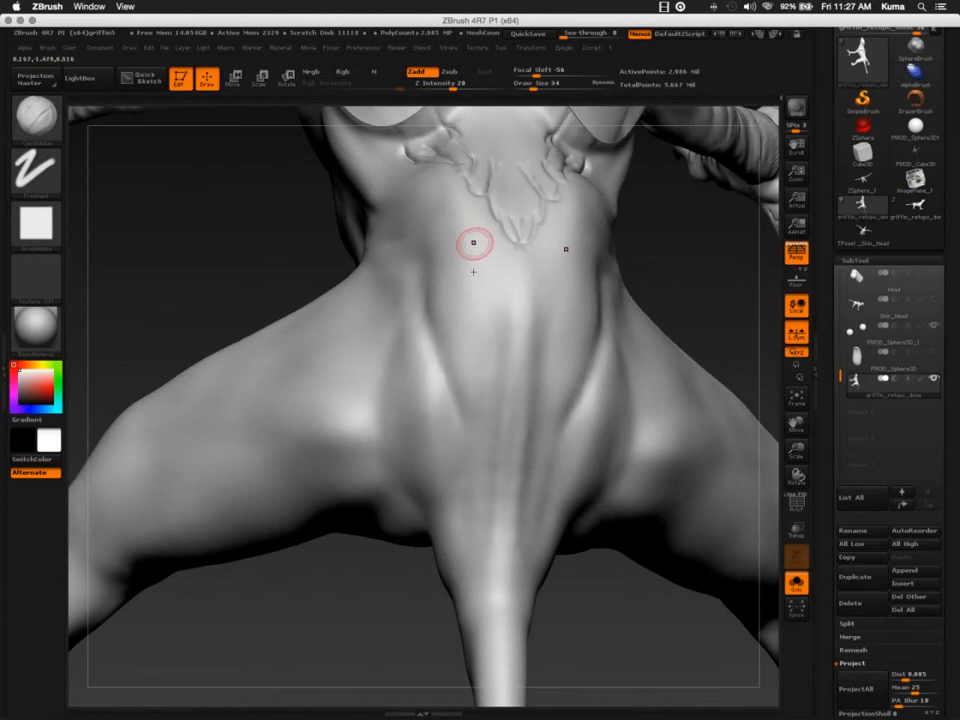
right_click_drag(467, 465, 493, 497)
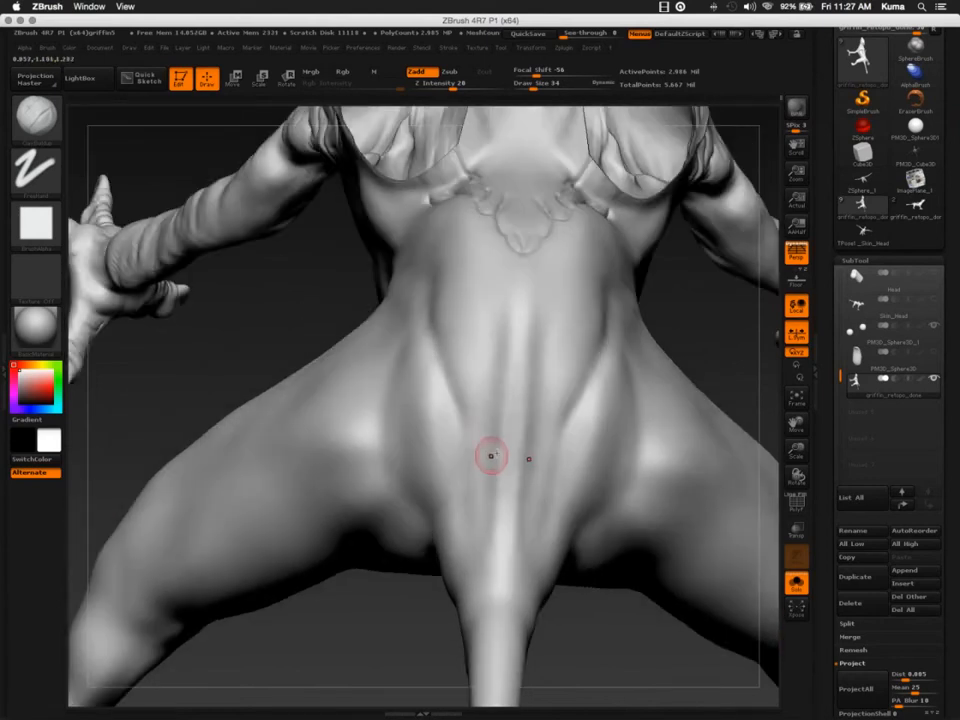
right_click_drag(414, 521, 403, 230)
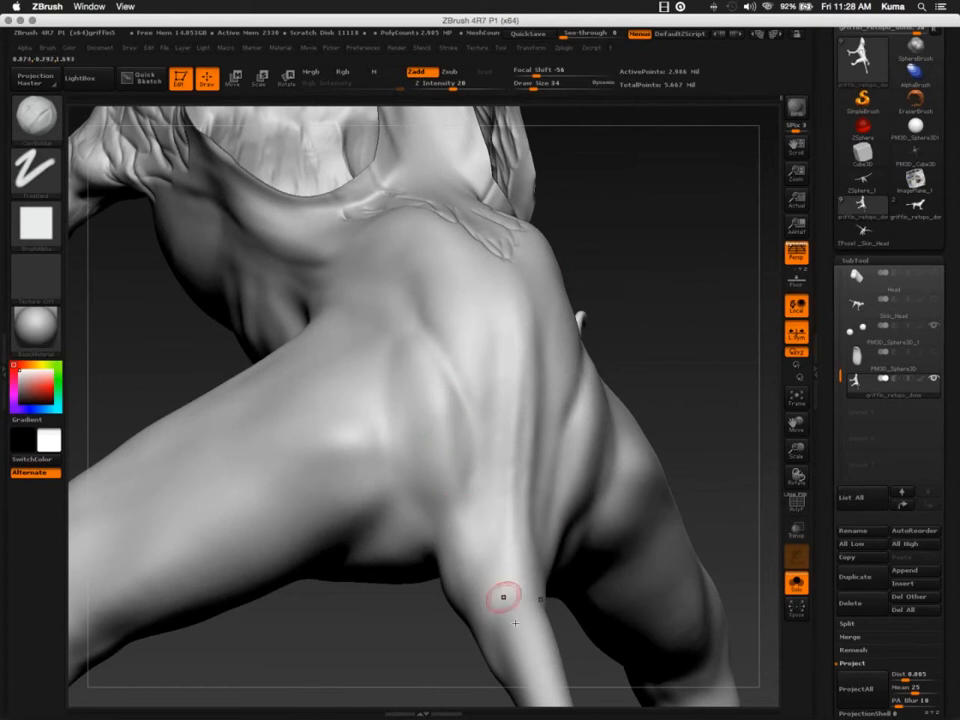
right_click_drag(378, 452, 480, 411)
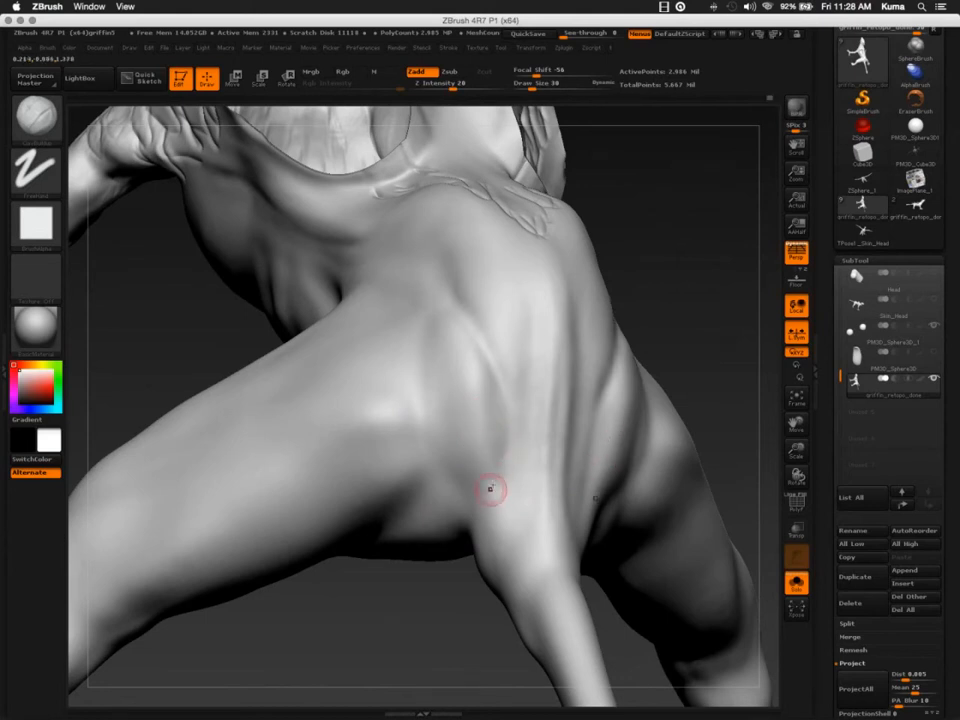
key("super+s")
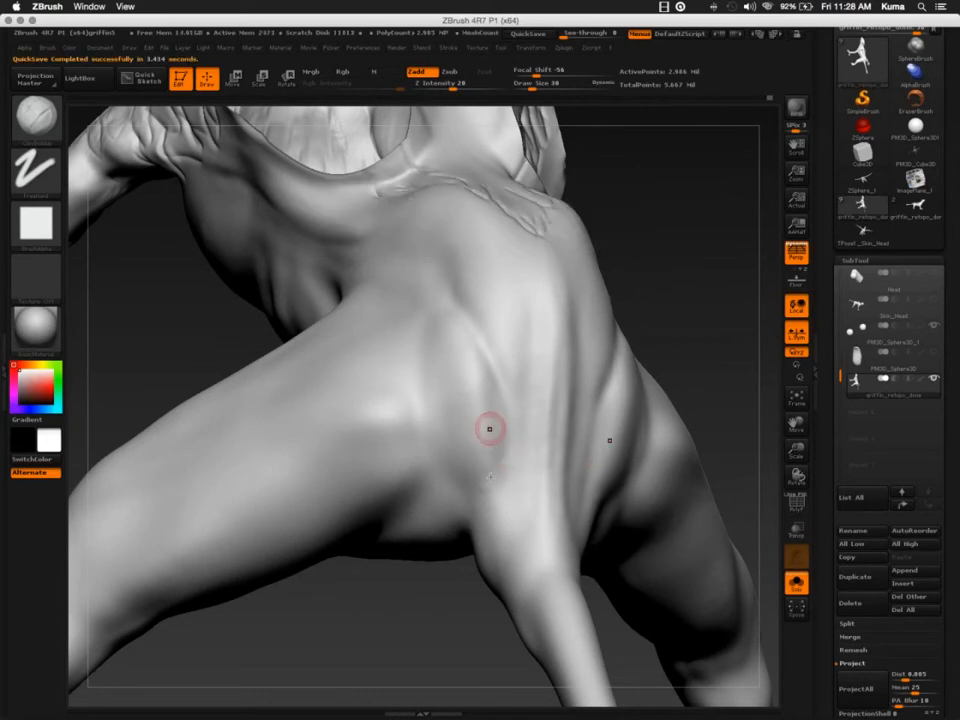
Build up a first row of fur tufts across the rump just above the tail base with draw size 30
right_click_drag(483, 478, 482, 423, "ctrl")
mouse_move(475, 420)
left_mouse_down()
mouse_move(482, 436)
mouse_move(471, 488)
mouse_move(485, 474)
left_mouse_up()
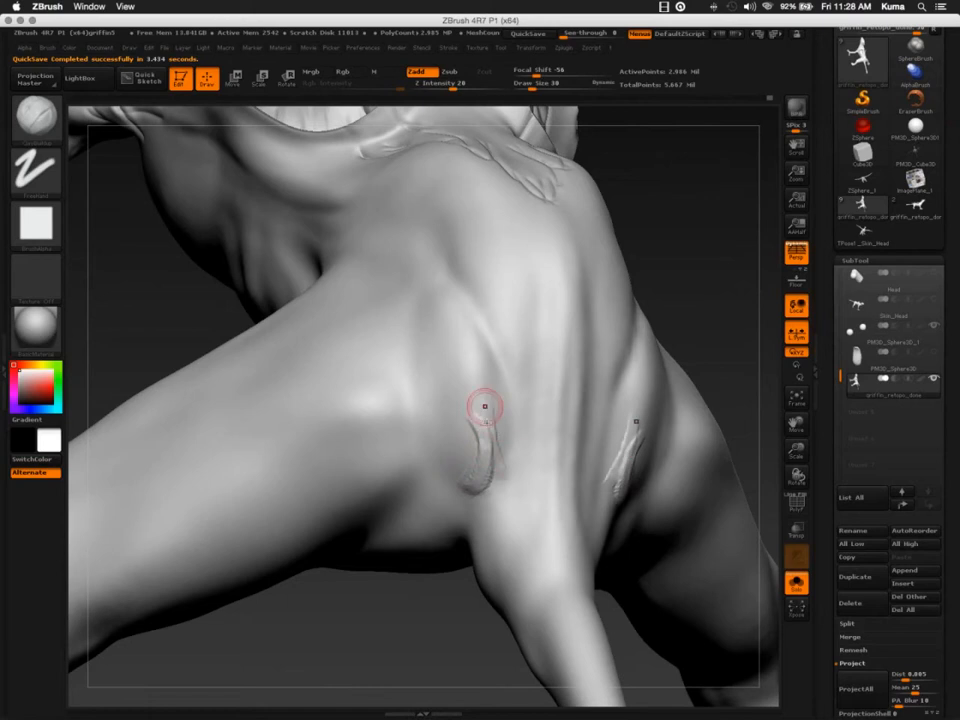
left_click_drag(480, 403, 497, 452)
mouse_move(502, 406)
left_mouse_down()
mouse_move(523, 452)
mouse_move(515, 472)
mouse_move(529, 476)
left_mouse_up()
mouse_move(515, 427)
left_mouse_down()
mouse_move(546, 484)
mouse_move(529, 469)
mouse_move(538, 480)
left_mouse_up()
mouse_move(544, 431)
left_mouse_down()
mouse_move(544, 471)
mouse_move(531, 459)
mouse_move(553, 478)
left_mouse_up()
mouse_move(452, 489)
left_mouse_down()
mouse_move(456, 429)
mouse_move(441, 485)
left_mouse_up()
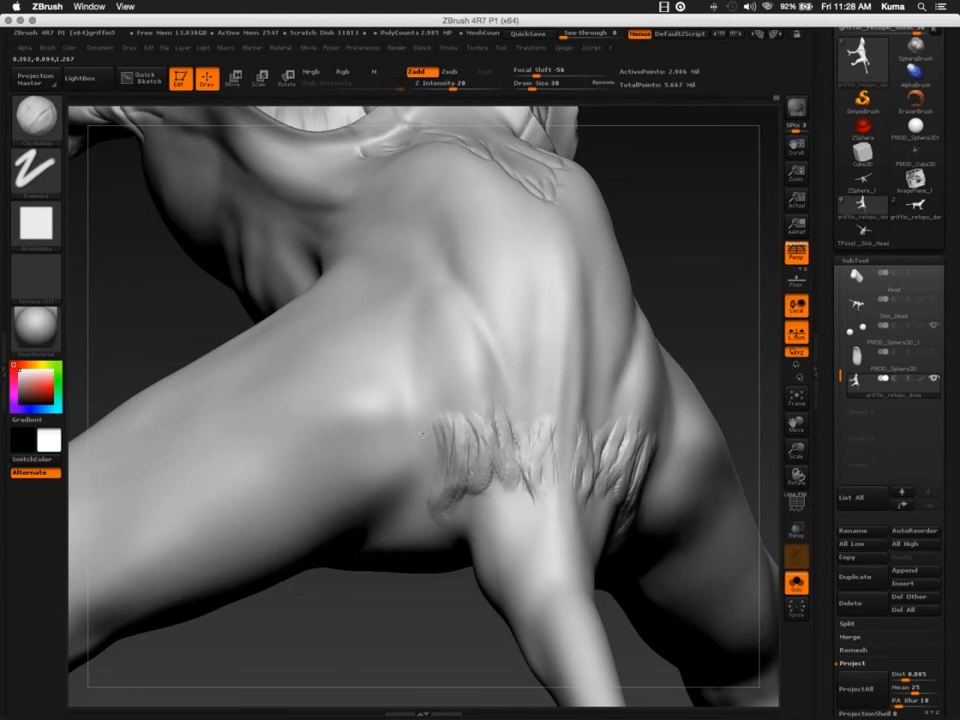
mouse_move(410, 415)
left_mouse_down()
mouse_move(401, 426)
mouse_move(408, 490)
left_mouse_up()
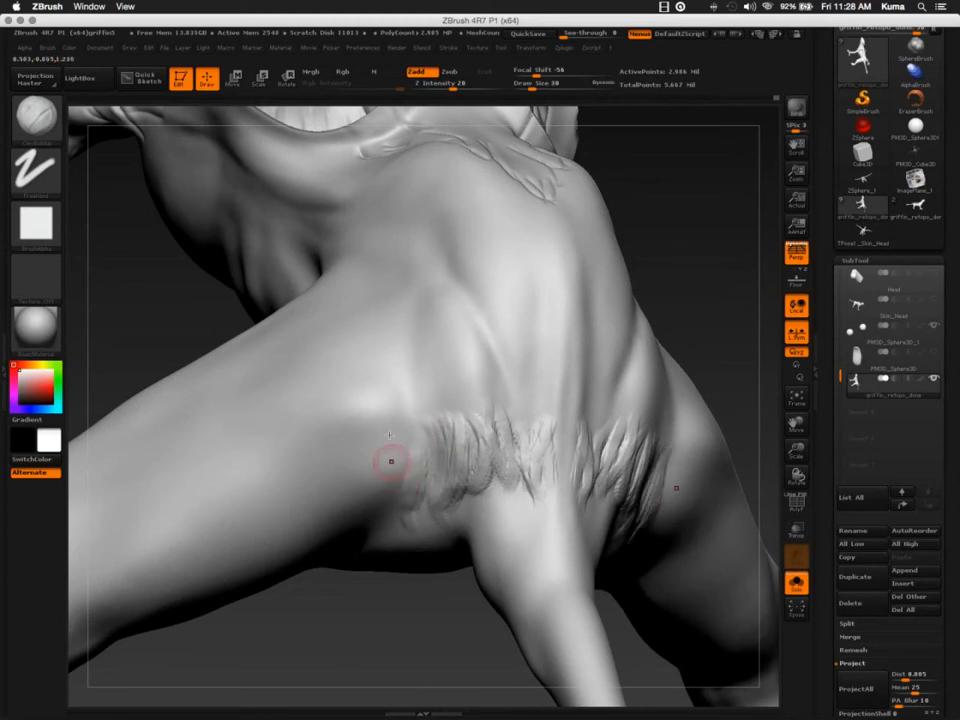
Extend the fur tufts from the rump down and outward along the back of the upper thigh
right_click_drag(389, 435, 400, 498)
left_click_drag(394, 484, 424, 560)
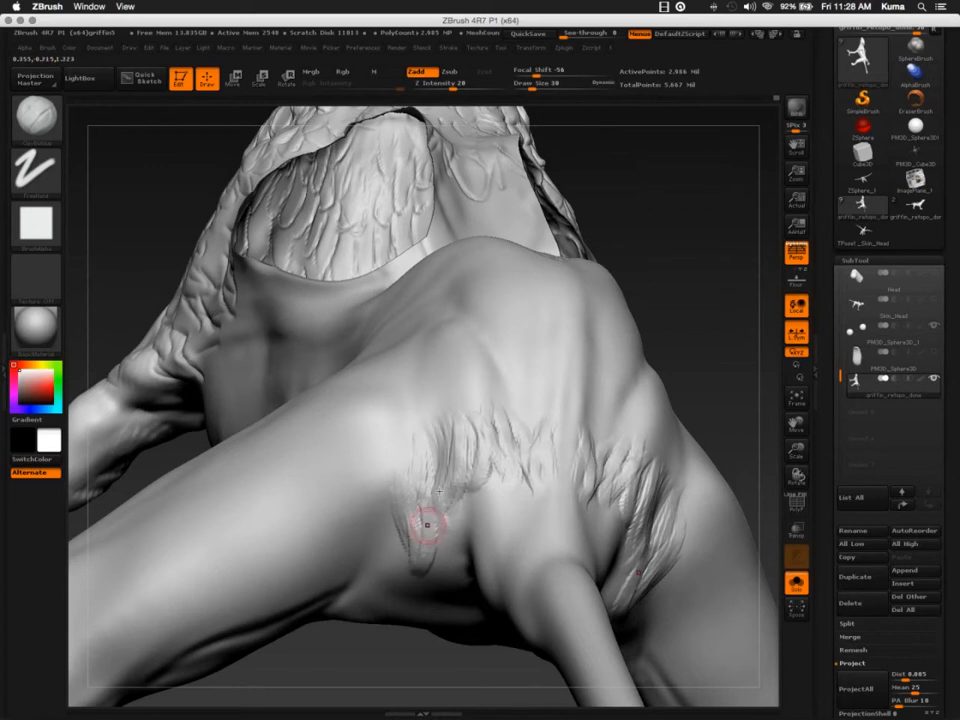
left_click_drag(424, 492, 422, 556)
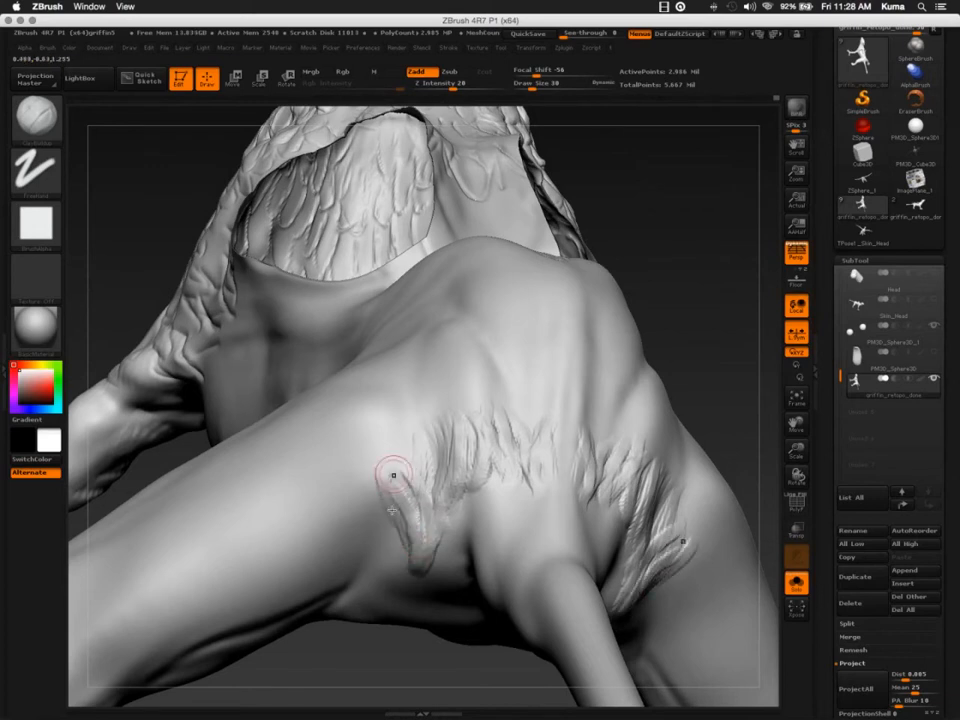
mouse_move(394, 476)
left_mouse_down()
mouse_move(405, 536)
mouse_move(396, 540)
left_mouse_up()
mouse_move(364, 492)
left_mouse_down()
mouse_move(386, 562)
mouse_move(365, 533)
left_mouse_up()
mouse_move(333, 497)
left_mouse_down()
mouse_move(349, 534)
mouse_move(327, 520)
mouse_move(345, 543)
mouse_move(340, 558)
mouse_move(346, 543)
mouse_move(334, 538)
mouse_move(358, 546)
mouse_move(369, 566)
mouse_move(334, 490)
left_mouse_up()
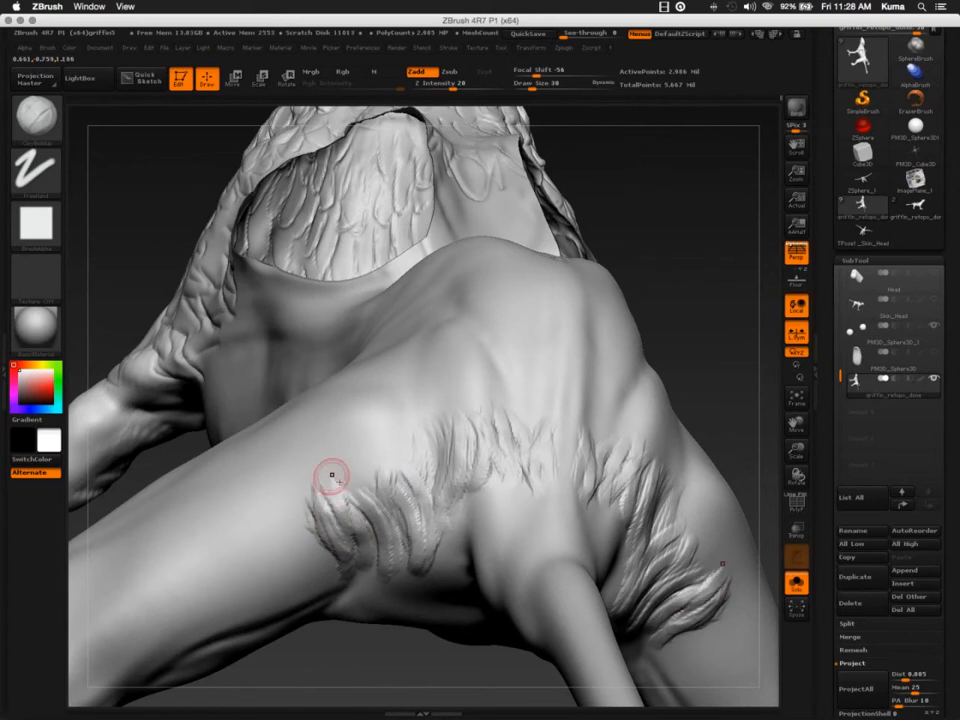
mouse_move(332, 474)
right_mouse_down()
mouse_move(348, 503)
mouse_move(332, 437)
right_mouse_up()
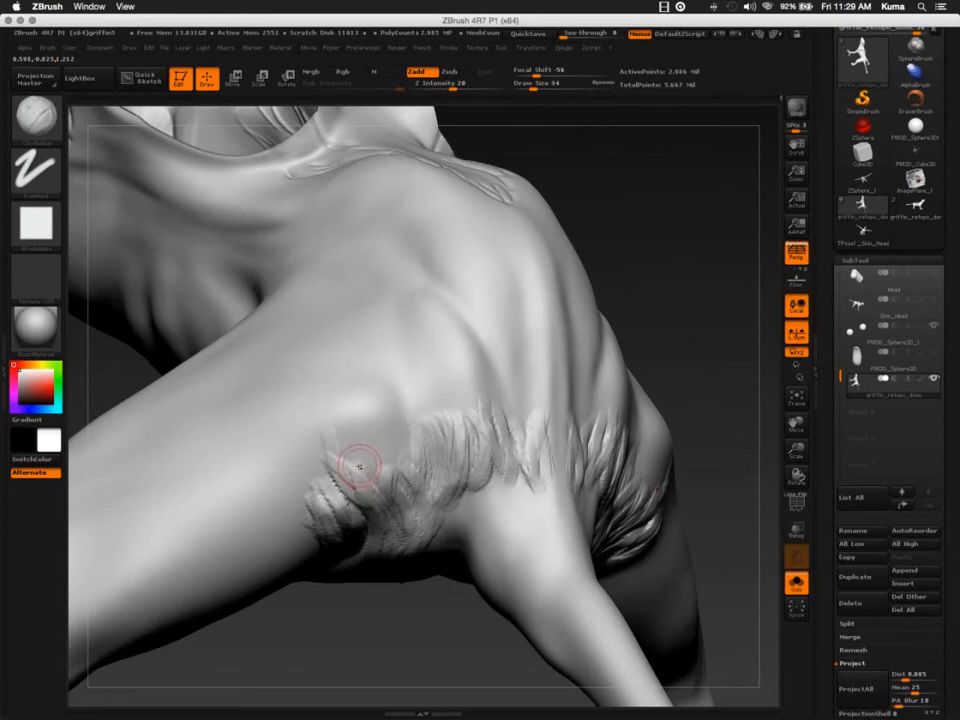
mouse_move(357, 473)
right_mouse_down()
mouse_move(350, 450)
mouse_move(356, 468)
right_mouse_up()
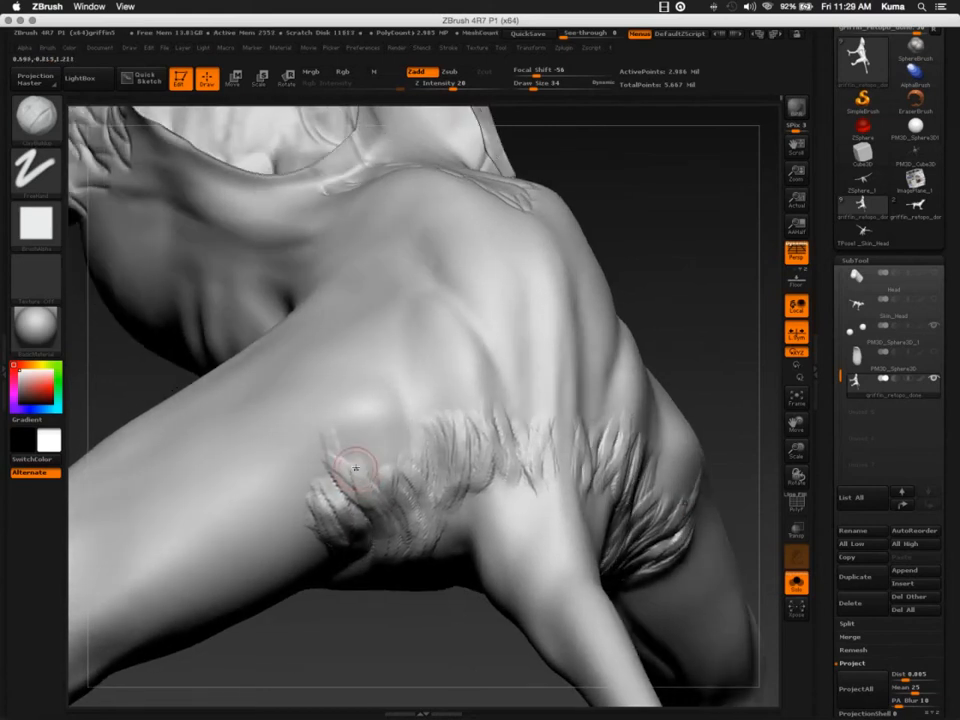
Quit the Chrome browser running in the background
key("super+Tab")
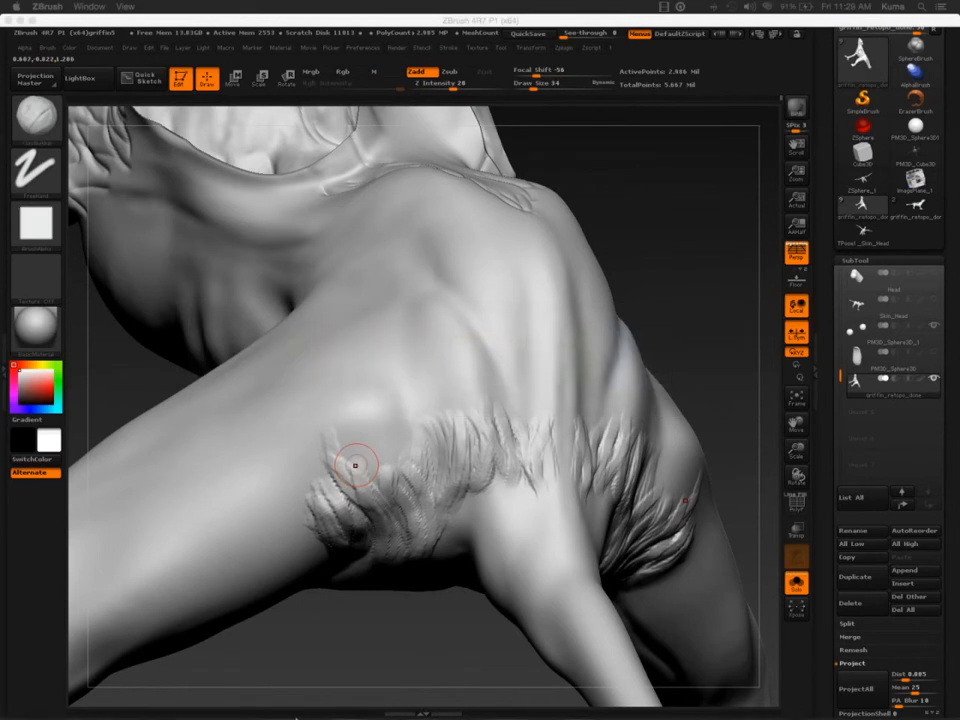
right_click(375, 698)
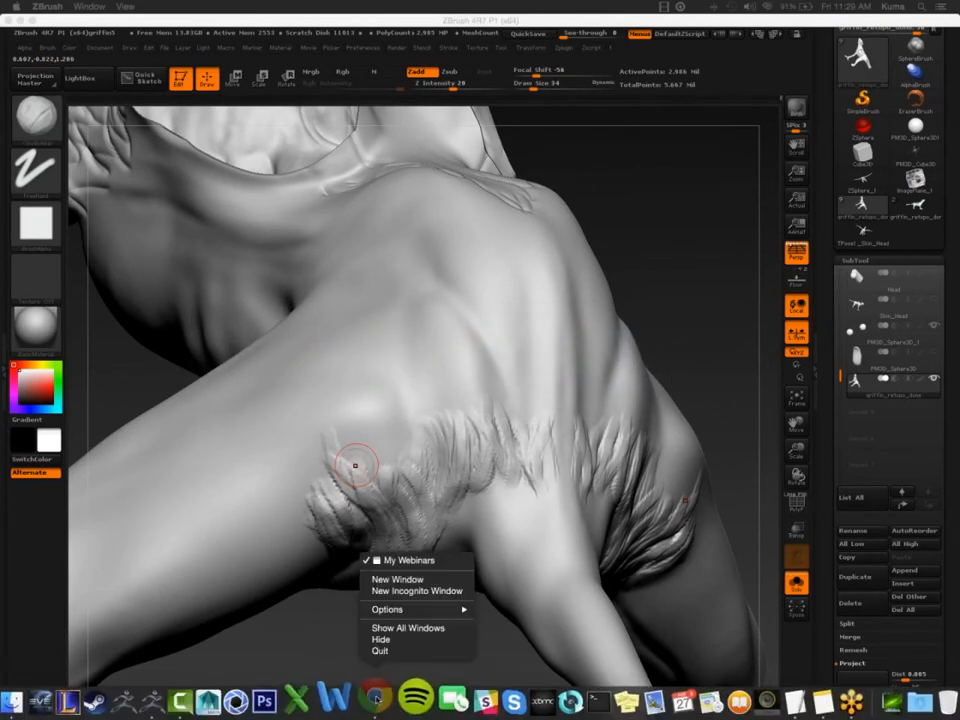
left_click(380, 650)
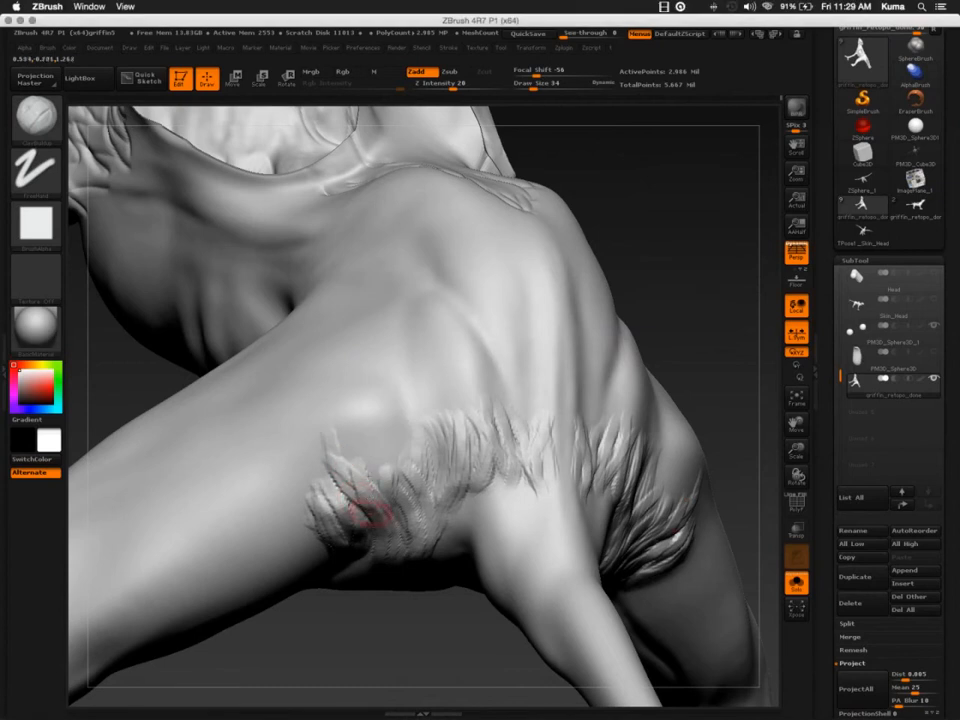
Add a second layer of fur tufts above the first row on the back of the thigh with draw size 34
right_click_drag(369, 514, 358, 450)
left_click_drag(358, 450, 380, 466)
left_click_drag(347, 428, 375, 486)
left_click_drag(376, 434, 387, 470)
left_click_drag(345, 416, 384, 499)
left_click_drag(366, 440, 376, 492)
left_click_drag(360, 436, 378, 475)
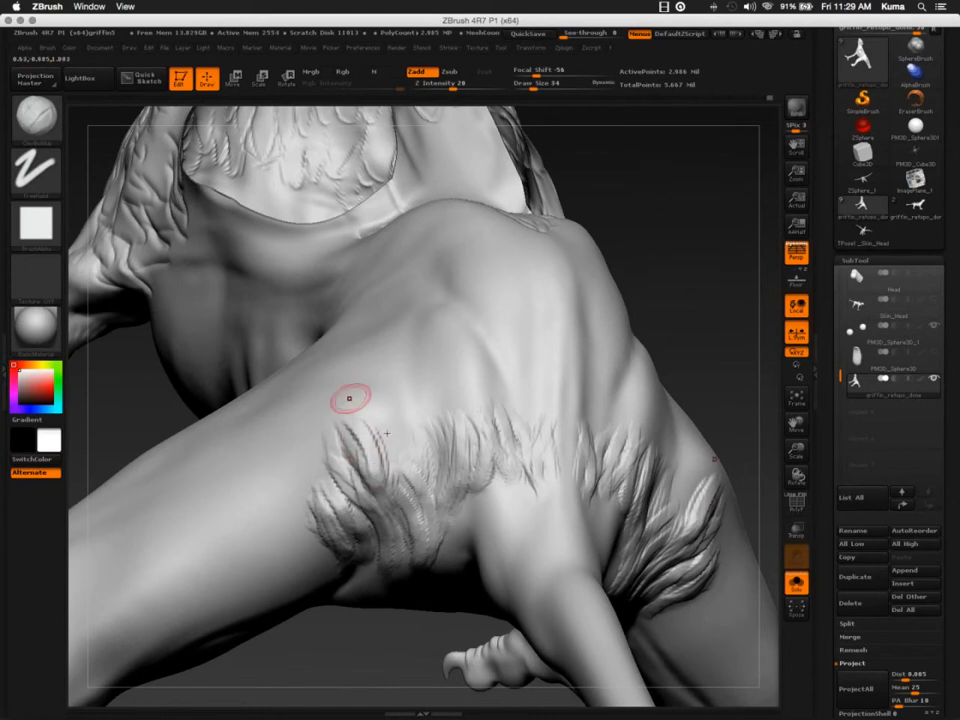
Continue the upper layer of fur tufts from the thigh across the rump toward the tail, keeping draw size 34
left_click_drag(376, 416, 404, 482)
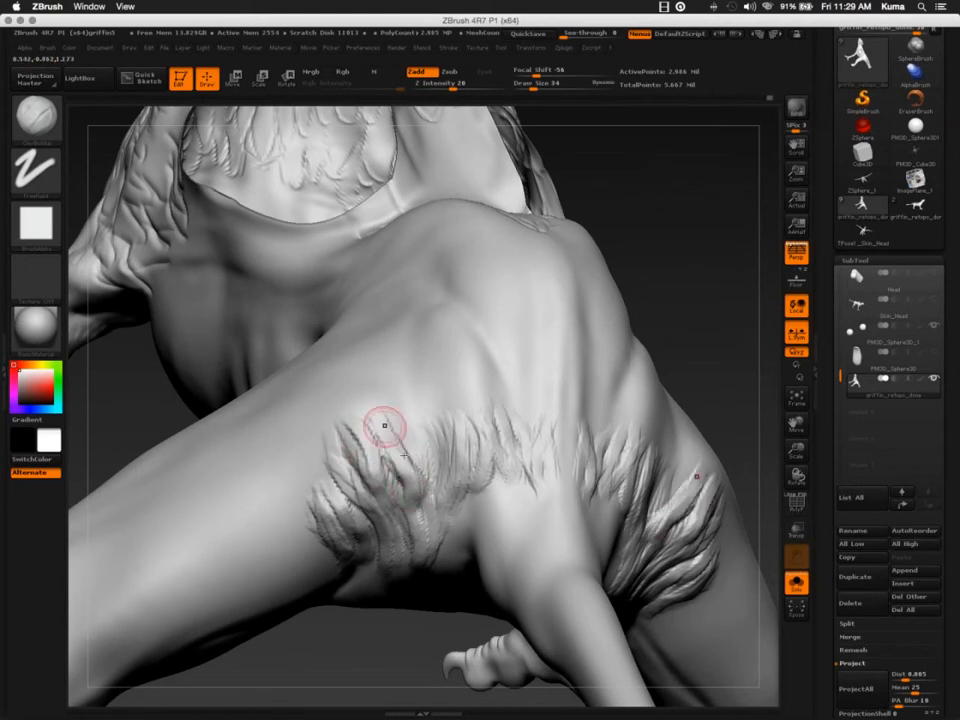
mouse_move(385, 425)
left_mouse_down()
mouse_move(403, 442)
mouse_move(405, 464)
mouse_move(413, 443)
mouse_move(435, 486)
left_mouse_up()
left_click_drag(420, 432, 444, 483)
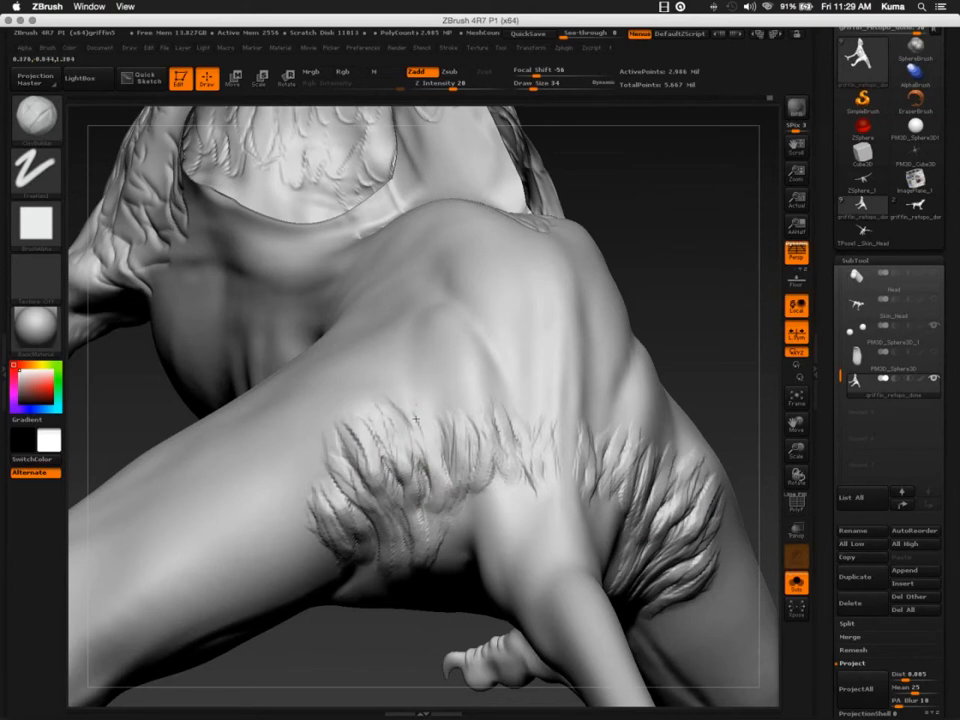
left_click_drag(405, 425, 430, 478)
left_click_drag(433, 398, 441, 443)
mouse_move(437, 386)
left_mouse_down()
mouse_move(452, 469)
mouse_move(447, 448)
left_mouse_up()
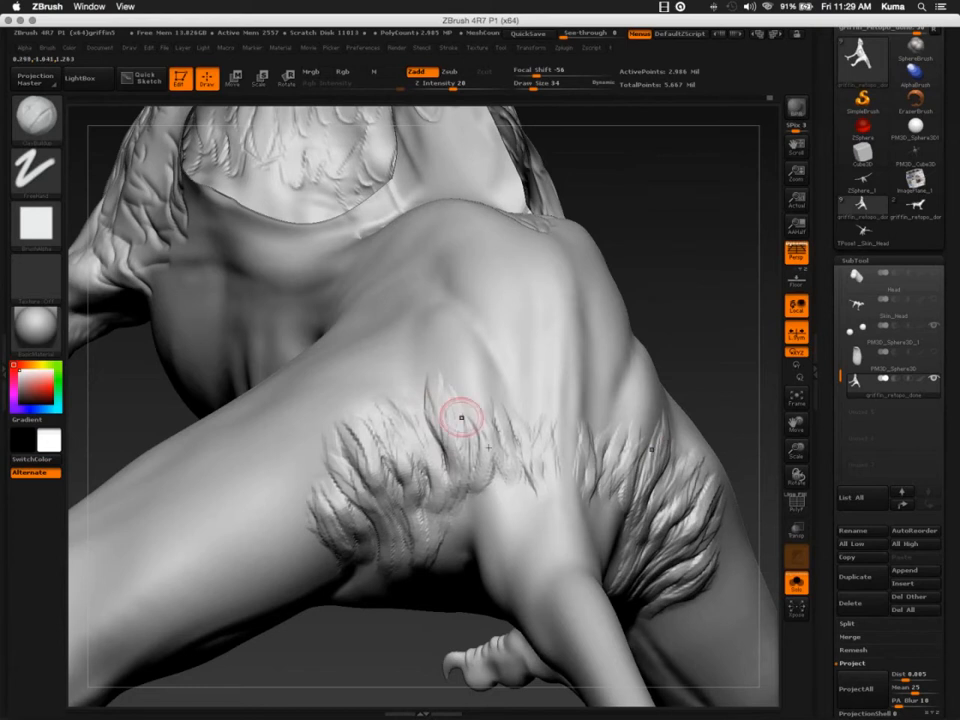
mouse_move(455, 394)
left_mouse_down()
mouse_move(473, 460)
mouse_move(489, 429)
mouse_move(514, 439)
left_mouse_up()
left_click_drag(480, 402, 506, 450)
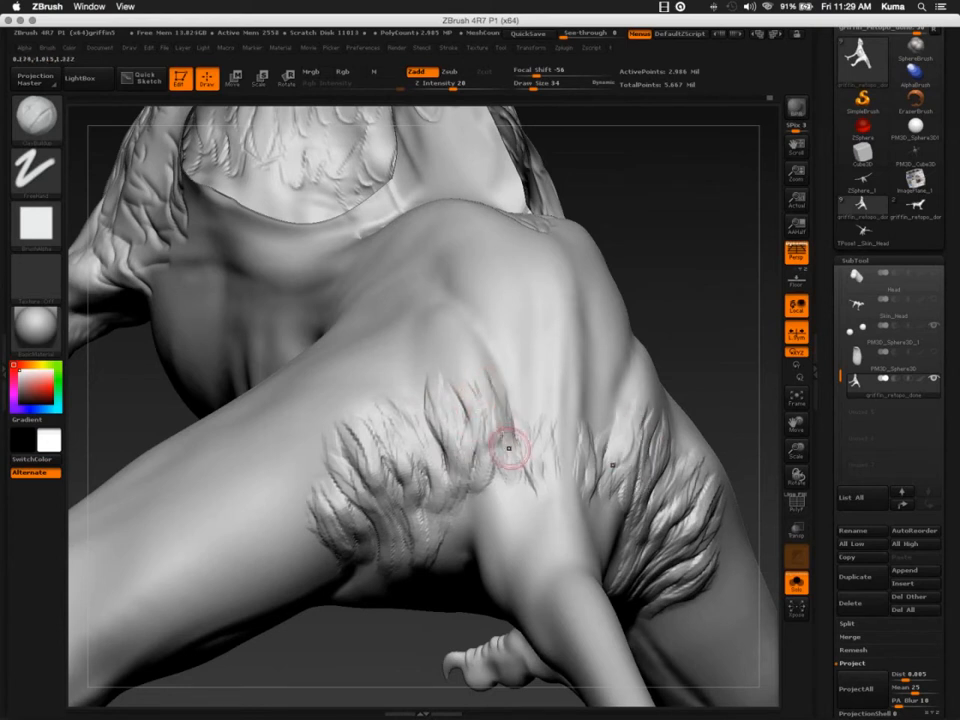
mouse_move(495, 389)
left_mouse_down()
mouse_move(518, 446)
mouse_move(524, 431)
left_mouse_up()
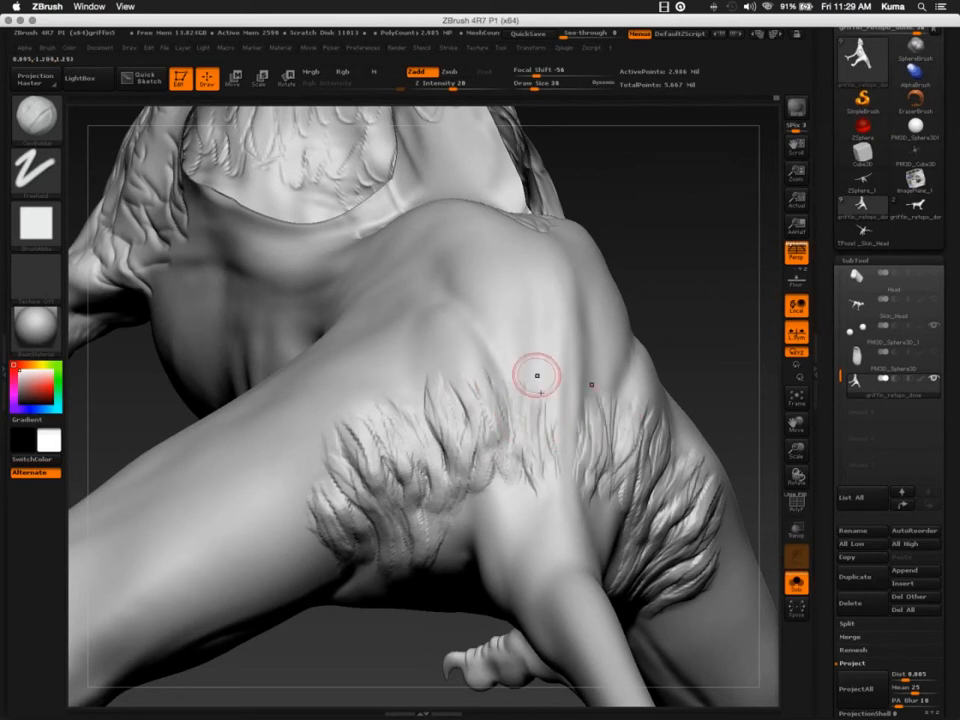
Fill the area directly above the tail base with long fur strands using draw size 38
left_click_drag(536, 377, 552, 447)
left_click_drag(566, 396, 555, 484)
mouse_move(563, 438)
left_mouse_down()
mouse_move(561, 497)
mouse_move(540, 482)
left_mouse_up()
mouse_move(527, 436)
left_mouse_down()
mouse_move(499, 510)
mouse_move(520, 486)
mouse_move(517, 496)
mouse_move(467, 521)
mouse_move(462, 540)
mouse_move(459, 522)
left_mouse_up()
Widen the fur patch with tufts along its outer edge on the thigh
left_click_drag(332, 482, 332, 514)
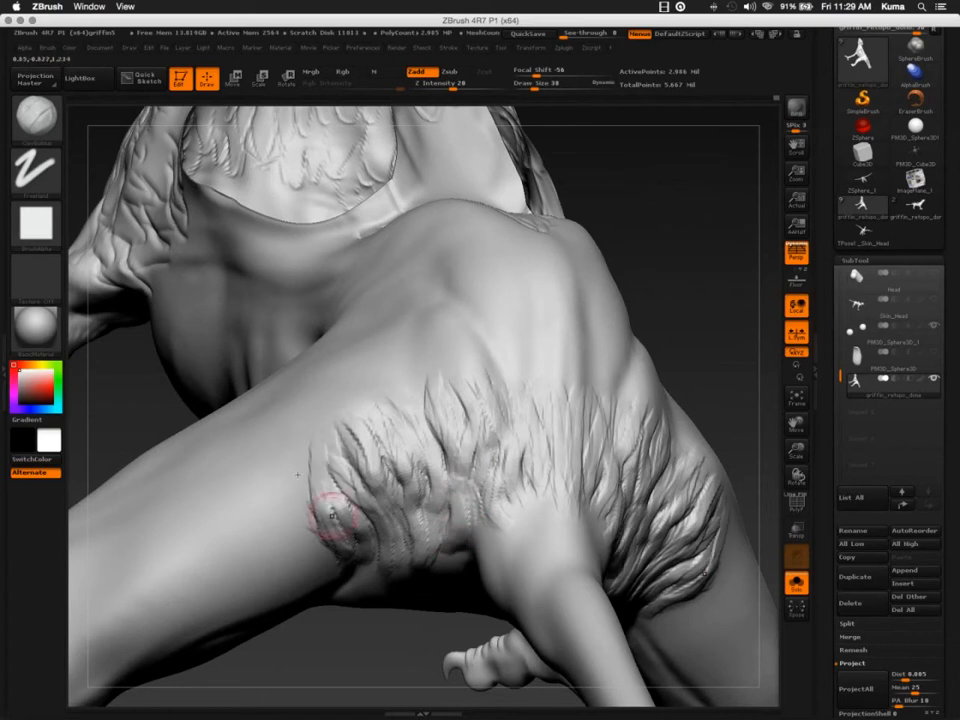
left_click_drag(272, 482, 301, 541)
mouse_move(279, 476)
left_mouse_down()
mouse_move(298, 530)
mouse_move(336, 553)
left_mouse_up()
left_click_drag(305, 495, 313, 547)
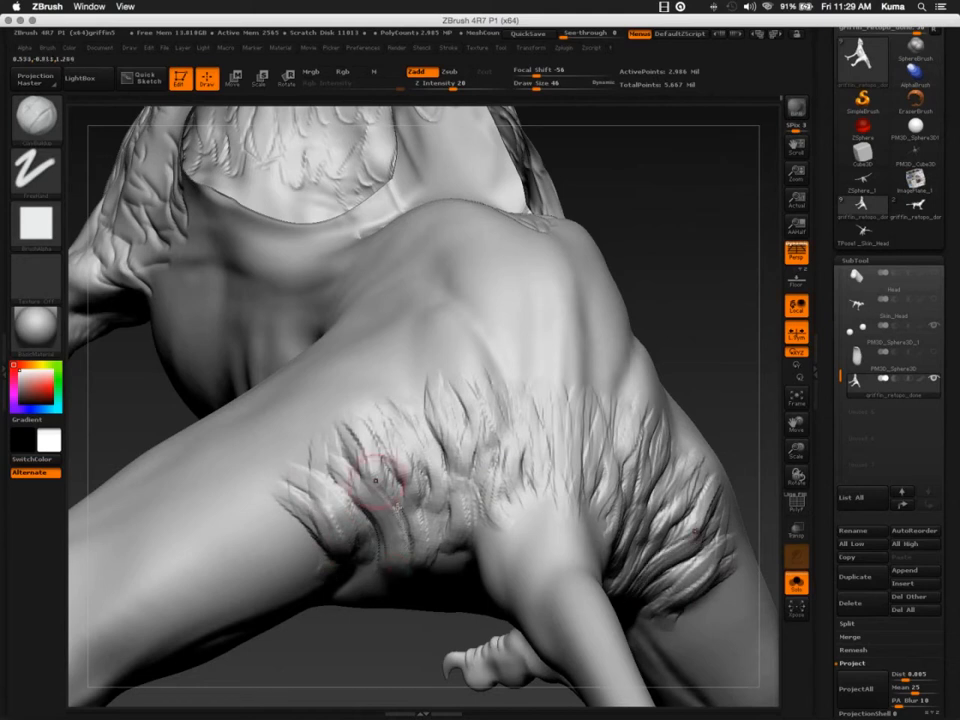
Sculpt larger fur clumps down the lower buttock beside the tail with draw size 46
left_click_drag(375, 476, 397, 572)
right_click_drag(393, 514, 393, 430)
mouse_move(403, 508)
left_mouse_down()
mouse_move(404, 570)
mouse_move(393, 600)
left_mouse_up()
left_click_drag(388, 505, 362, 590)
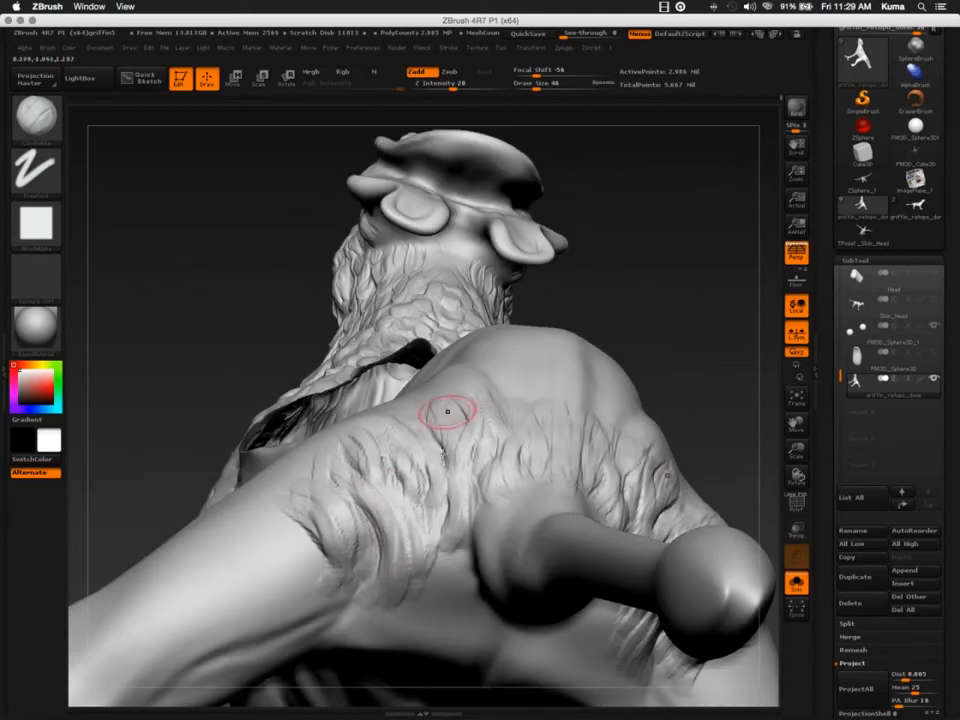
left_click_drag(394, 519, 395, 585)
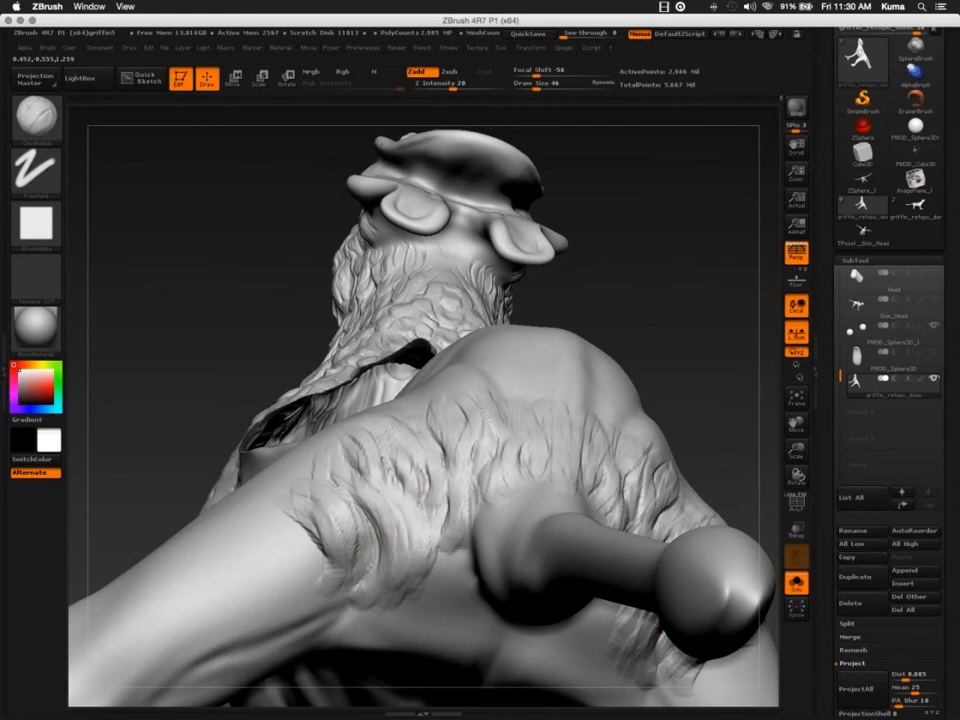
right_click_drag(396, 467, 386, 418)
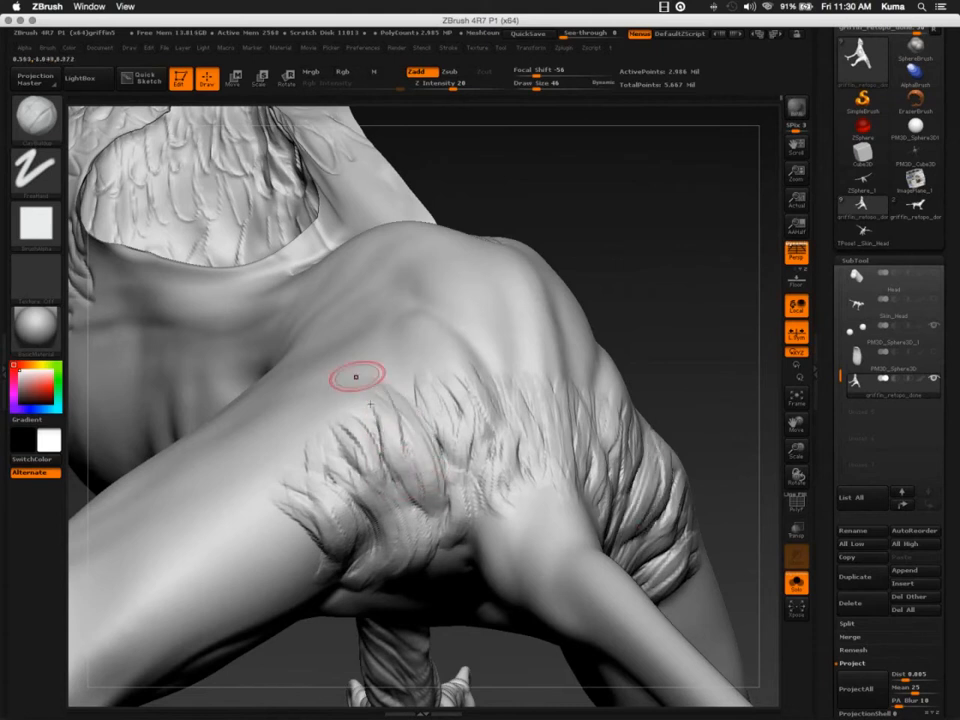
Layer broader fur clumps over the upper edge of the rump's fur patch with draw size 54
right_click_drag(386, 411, 407, 375)
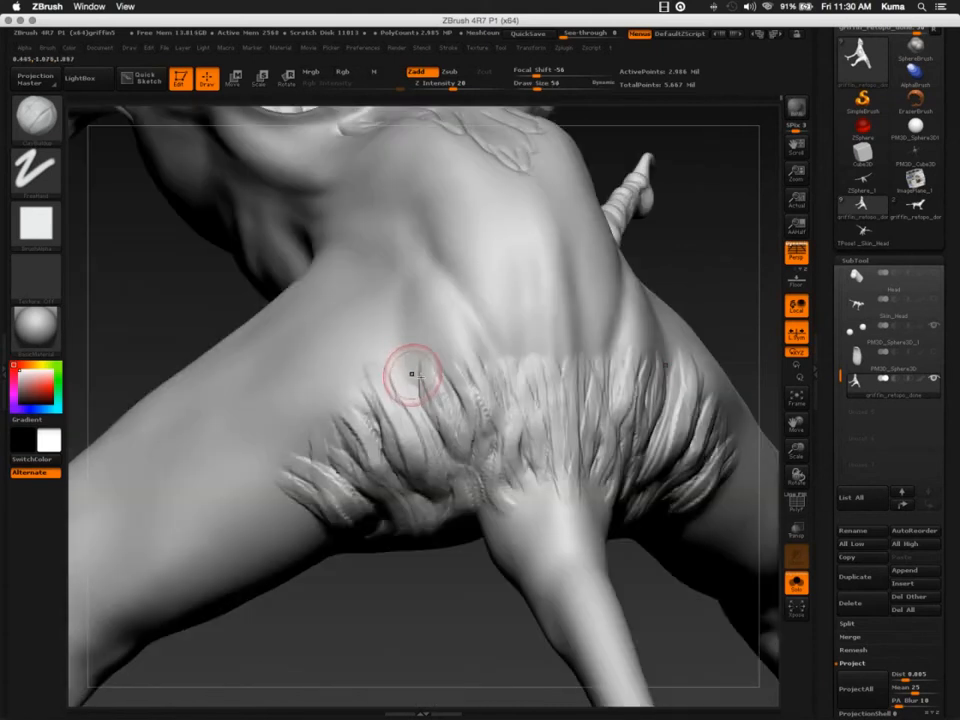
left_click_drag(420, 370, 443, 440)
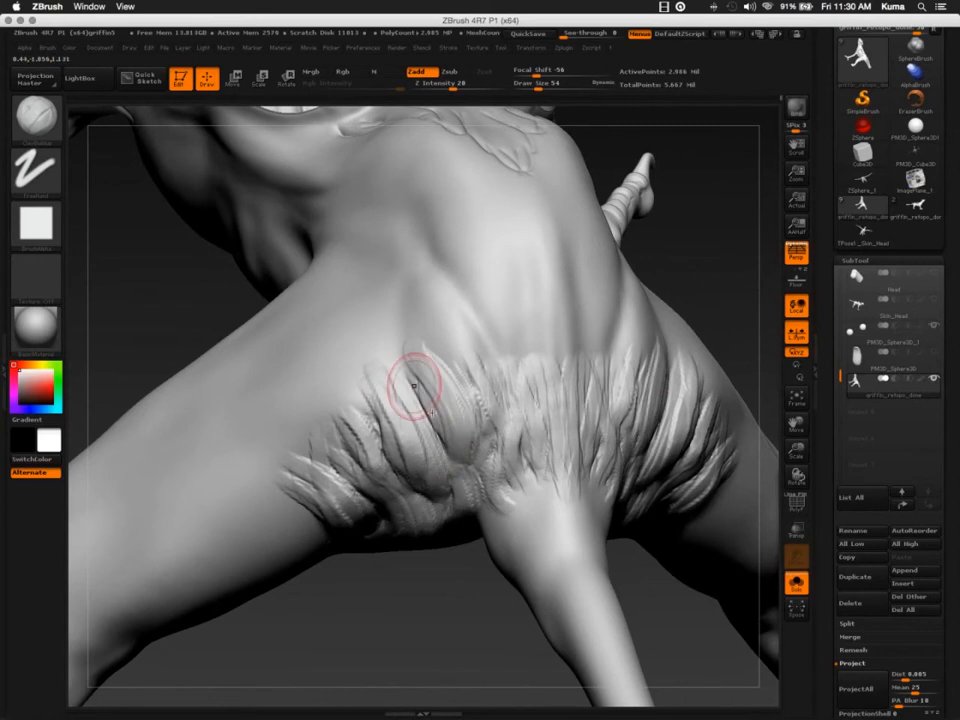
left_click_drag(413, 386, 440, 455)
left_click_drag(456, 371, 488, 422)
mouse_move(447, 341)
left_mouse_down()
mouse_move(484, 455)
mouse_move(507, 402)
left_mouse_up()
Sweep long fur clumps from the lower back down onto the top of the tail base, keeping draw size 54
mouse_move(470, 355)
left_mouse_down()
mouse_move(490, 392)
mouse_move(501, 456)
left_mouse_up()
mouse_move(506, 368)
left_mouse_down()
mouse_move(519, 434)
mouse_move(512, 482)
left_mouse_up()
mouse_move(486, 325)
left_mouse_down()
mouse_move(520, 405)
mouse_move(524, 350)
mouse_move(546, 398)
left_mouse_up()
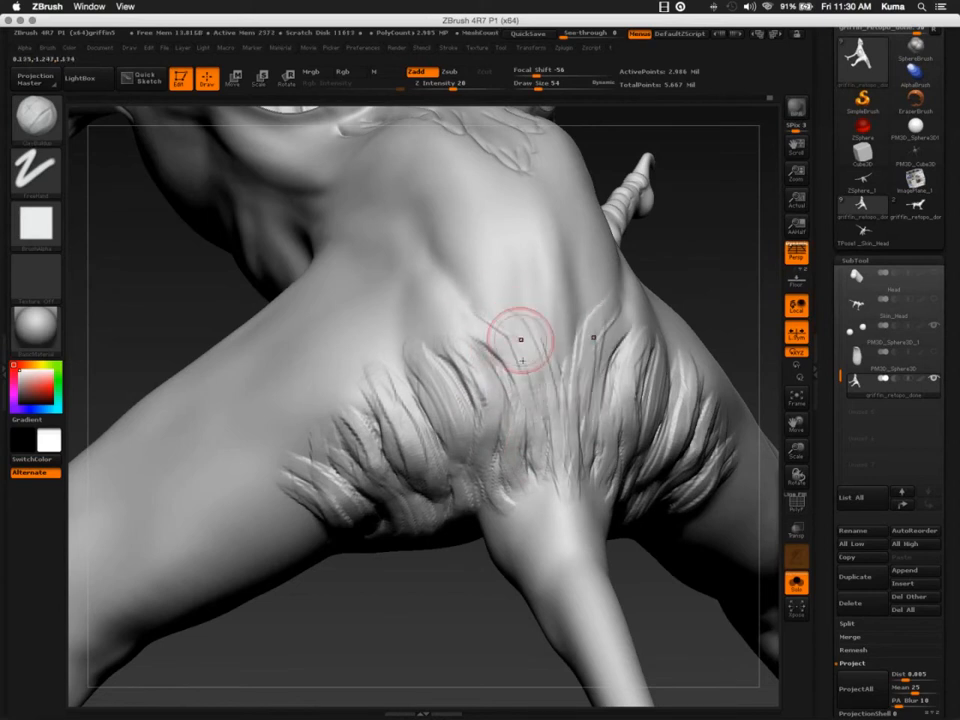
left_click_drag(521, 340, 548, 425)
left_click_drag(540, 375, 551, 429)
left_click_drag(533, 413, 571, 519)
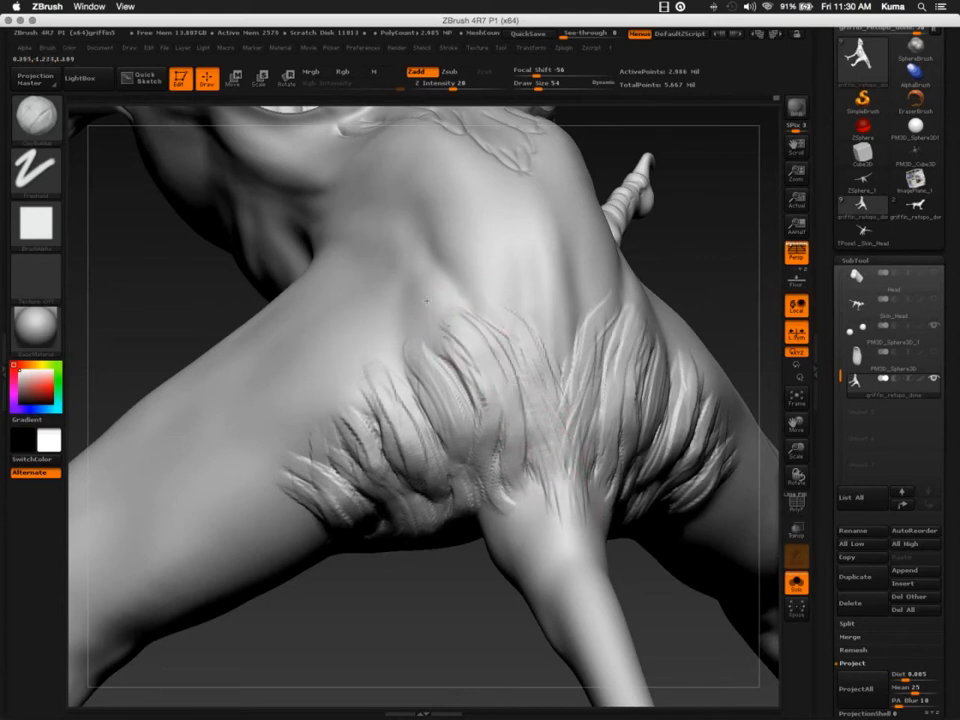
Extend the fur with long clumps above the rump patch and on the upper thigh, reducing the draw size to 50
left_click_drag(435, 296, 478, 340)
left_click_drag(441, 270, 473, 322)
mouse_move(403, 275)
left_mouse_down()
mouse_move(445, 362)
mouse_move(377, 360)
left_mouse_up()
mouse_move(408, 398)
left_mouse_down()
mouse_move(362, 347)
mouse_move(368, 309)
mouse_move(377, 356)
left_mouse_up()
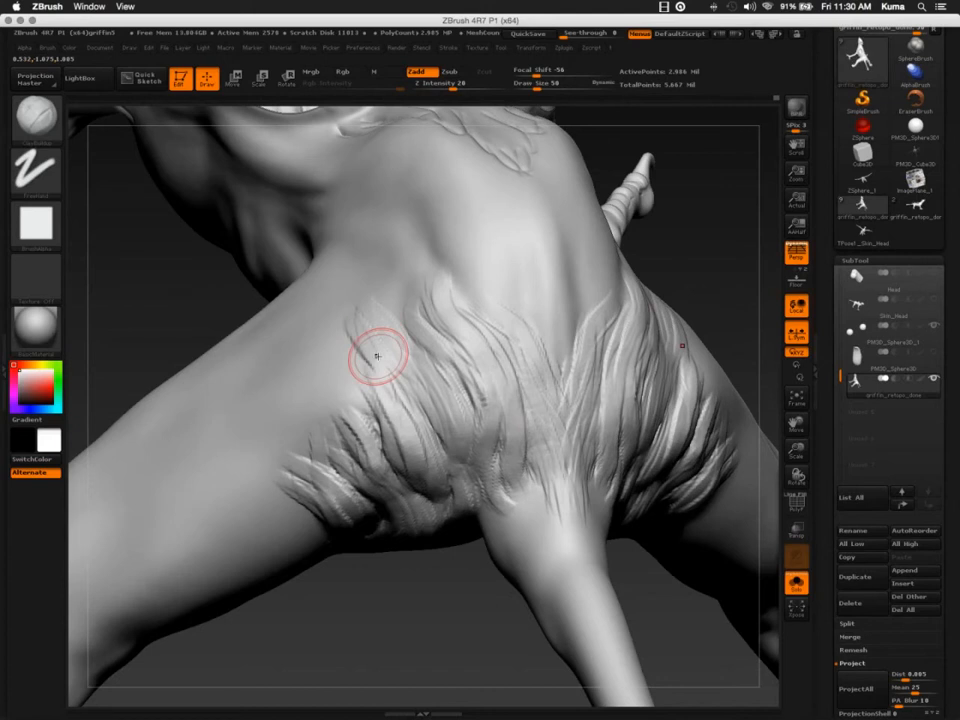
Try carving a central clump and two flanking clumps on the lower back behind the spine plates with draw size 50
right_click_drag(399, 302, 403, 446)
right_click_drag(463, 356, 447, 304)
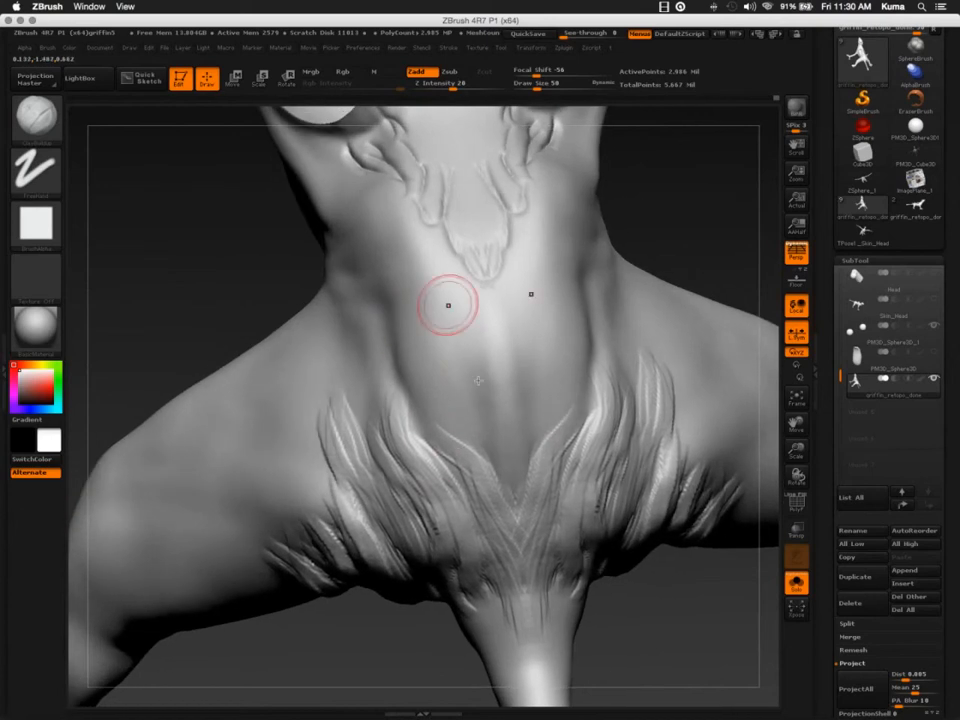
left_click_drag(493, 308, 484, 400)
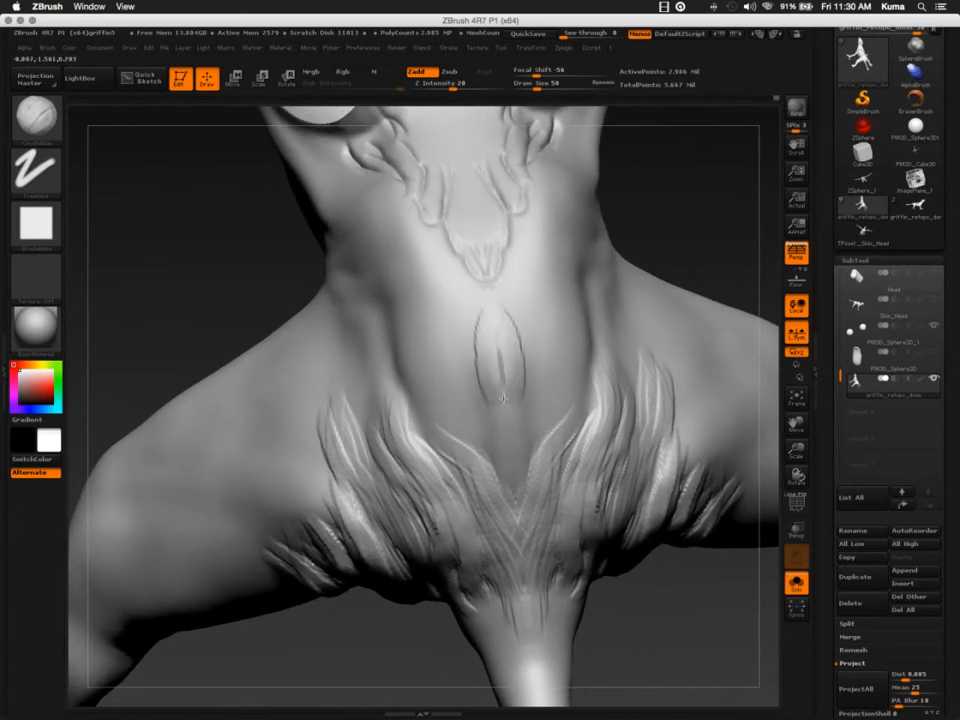
left_click_drag(488, 350, 494, 410)
mouse_move(491, 309)
left_mouse_down()
mouse_move(484, 345)
mouse_move(500, 410)
left_mouse_up()
mouse_move(456, 285)
left_mouse_down()
mouse_move(466, 346)
mouse_move(458, 349)
left_mouse_up()
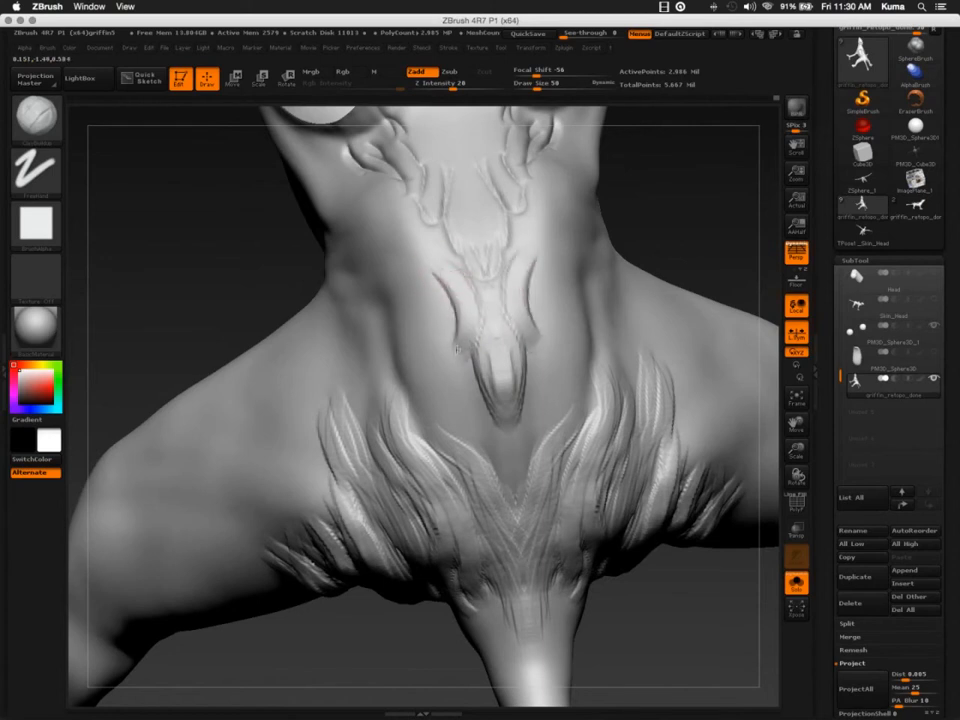
left_click_drag(437, 274, 456, 348)
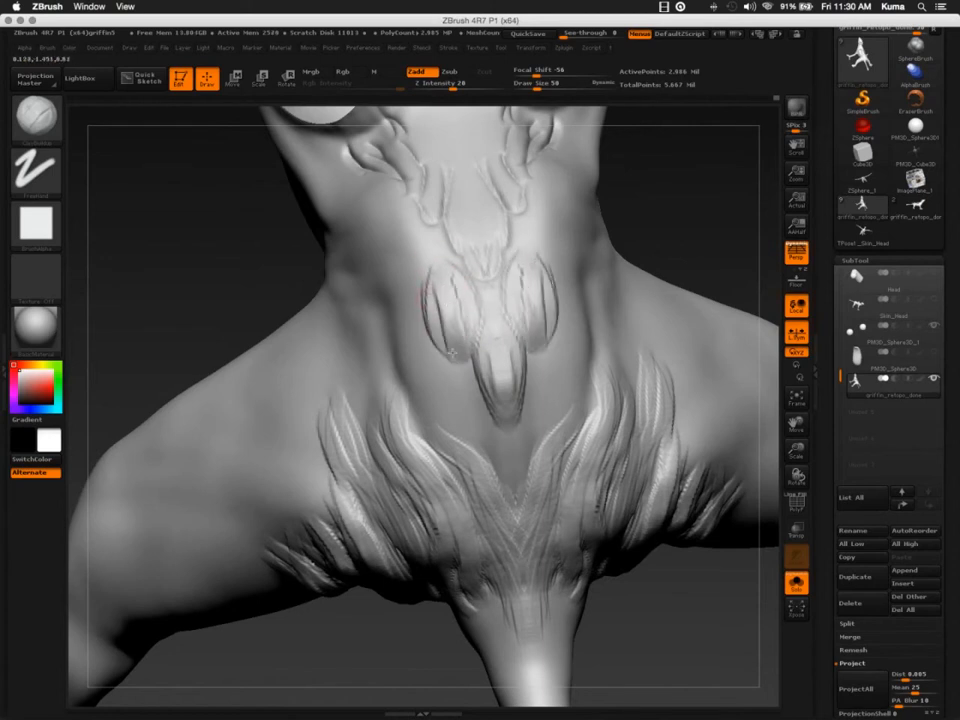
left_click_drag(435, 272, 440, 341)
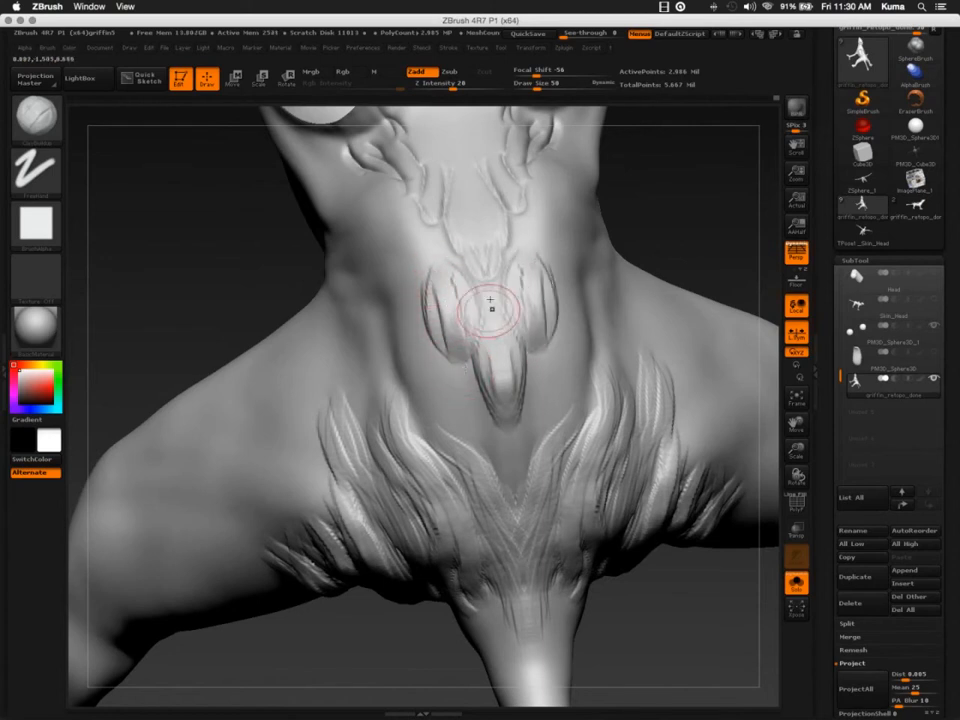
left_click_drag(486, 304, 482, 391)
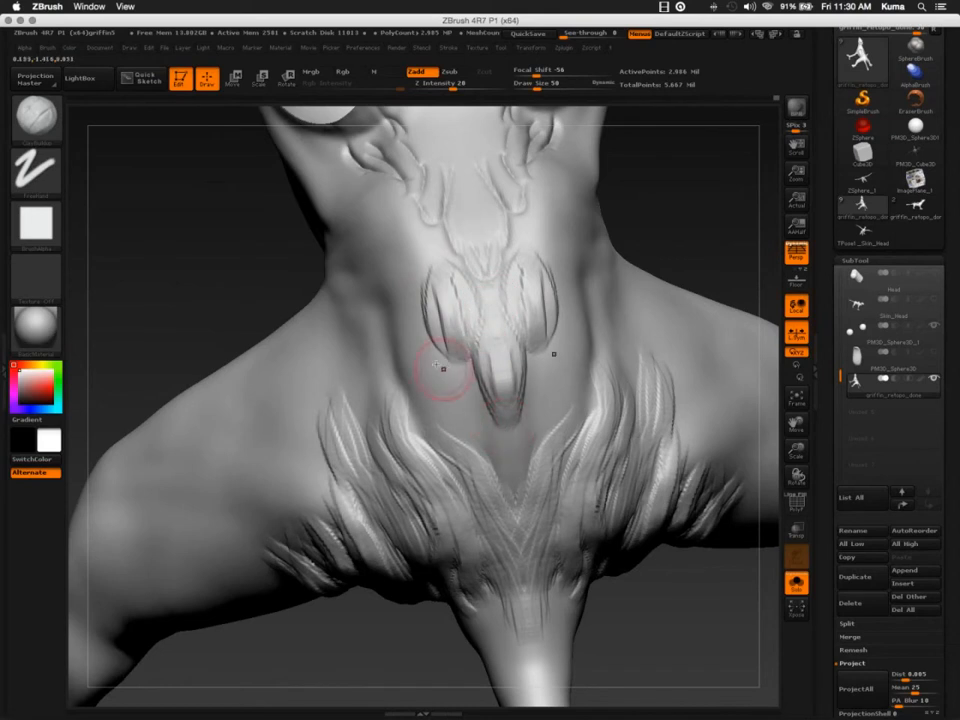
Try adding a lower row of mirrored clumps and outer tufts around the lower back's central clump
mouse_move(442, 350)
left_mouse_down()
mouse_move(463, 399)
mouse_move(450, 394)
mouse_move(459, 431)
mouse_move(446, 408)
mouse_move(470, 430)
left_mouse_up()
left_click_drag(442, 374, 465, 426)
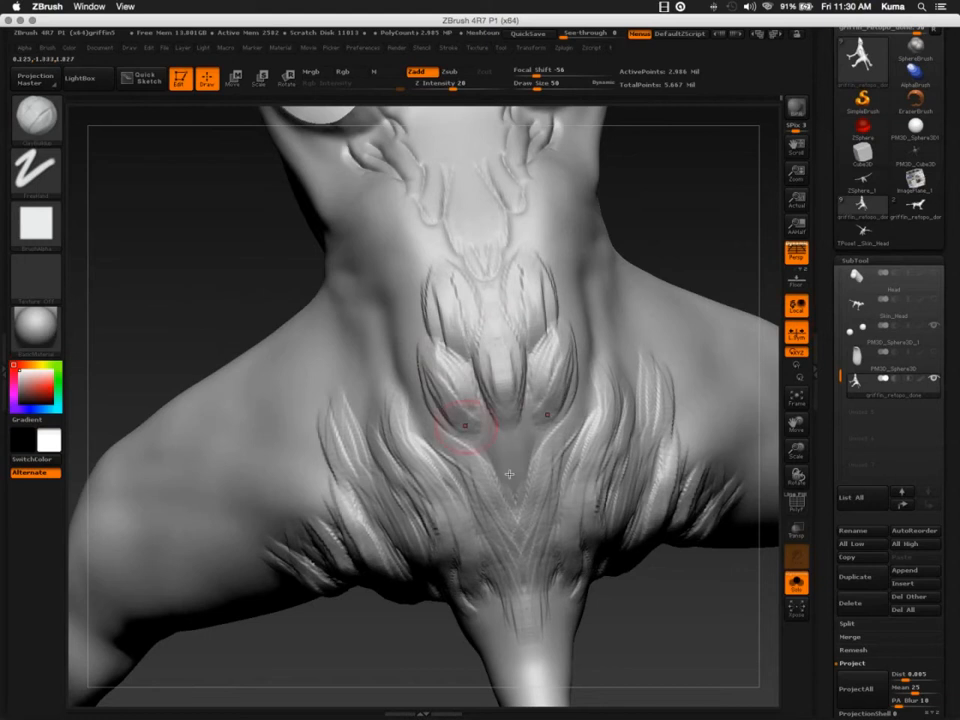
mouse_move(421, 349)
left_mouse_down()
mouse_move(436, 392)
mouse_move(416, 302)
mouse_move(428, 372)
mouse_move(454, 405)
left_mouse_up()
left_click_drag(431, 317, 461, 370)
left_click_drag(463, 306, 468, 349)
left_click_drag(440, 285, 466, 368)
left_click_drag(450, 365, 440, 290)
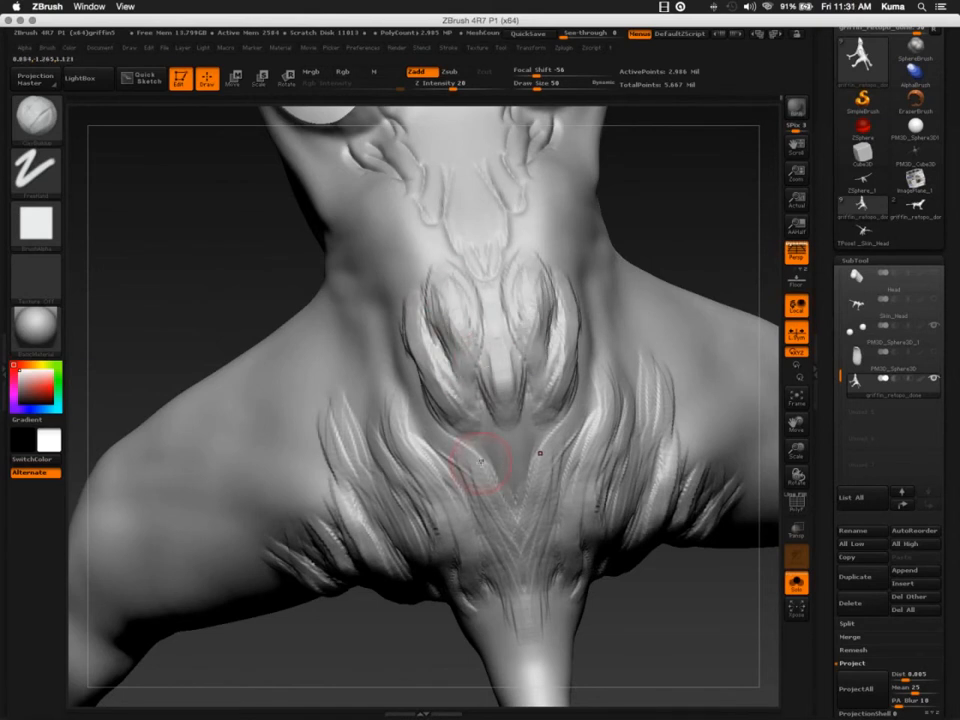
Undo all the clump strokes made on the lower back behind the spine plates
key("ctrl")
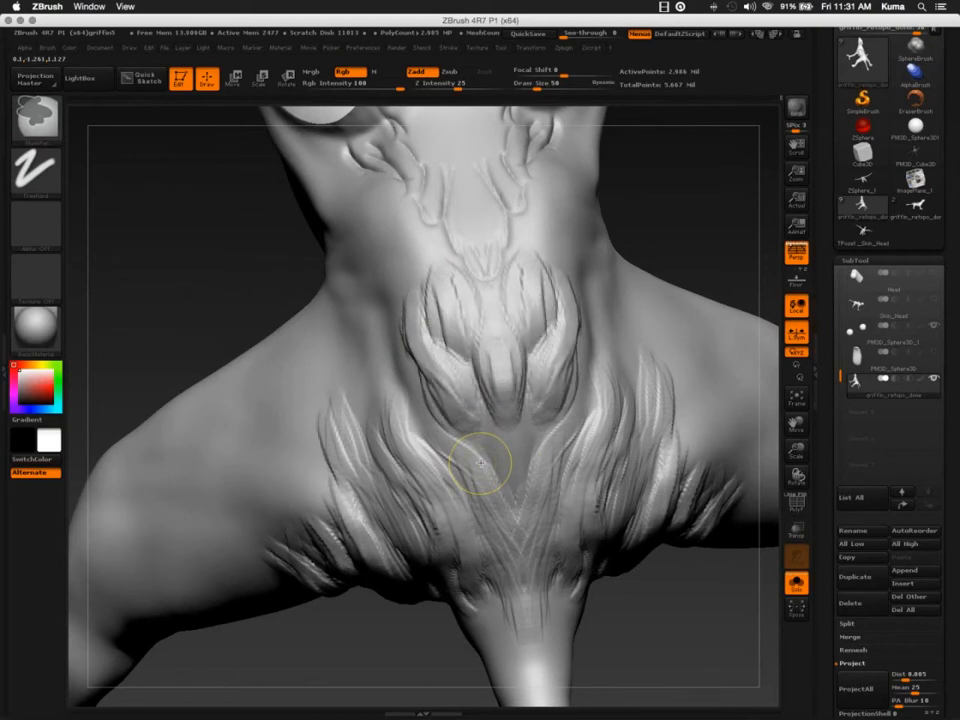
key("ctrl+z")
key("ctrl+z")
key("ctrl+z")
key("ctrl+z")
key("ctrl+z")
key("ctrl+z")
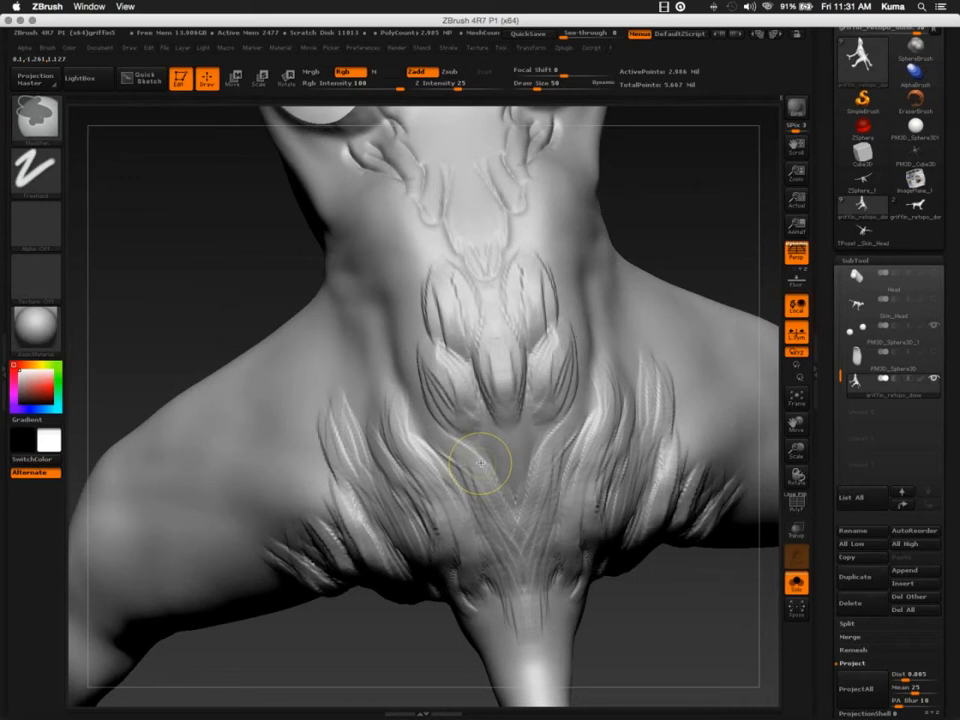
key("ctrl+z")
key("ctrl+z")
key("ctrl+z")
key("ctrl+z")
key("ctrl+z")
key("ctrl+z")
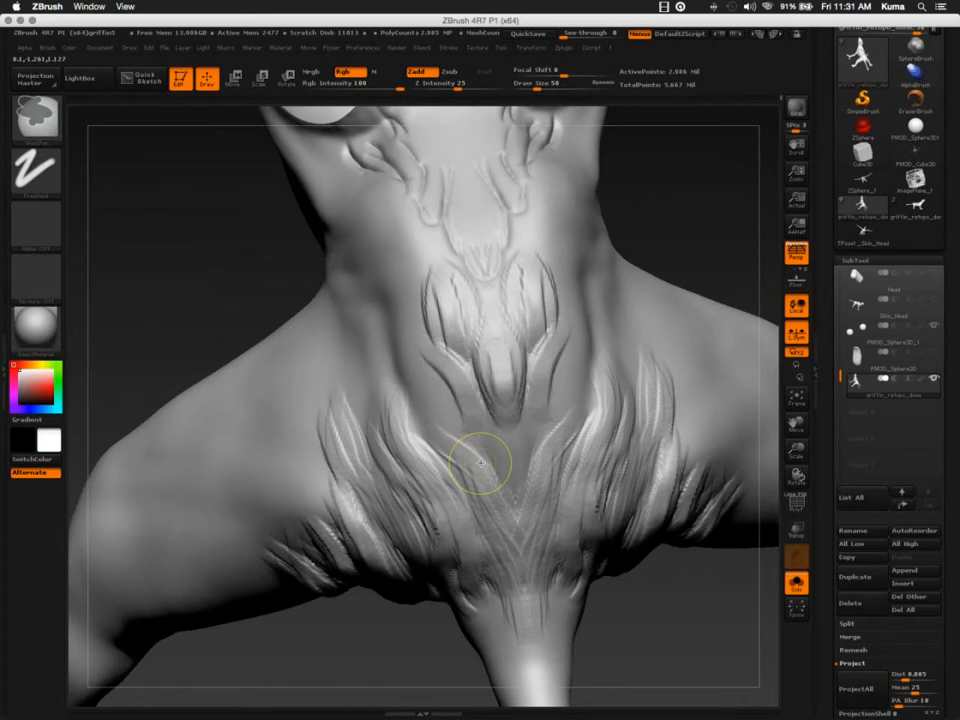
key("ctrl+z")
key("ctrl+z")
key("ctrl+z")
key("ctrl+z")
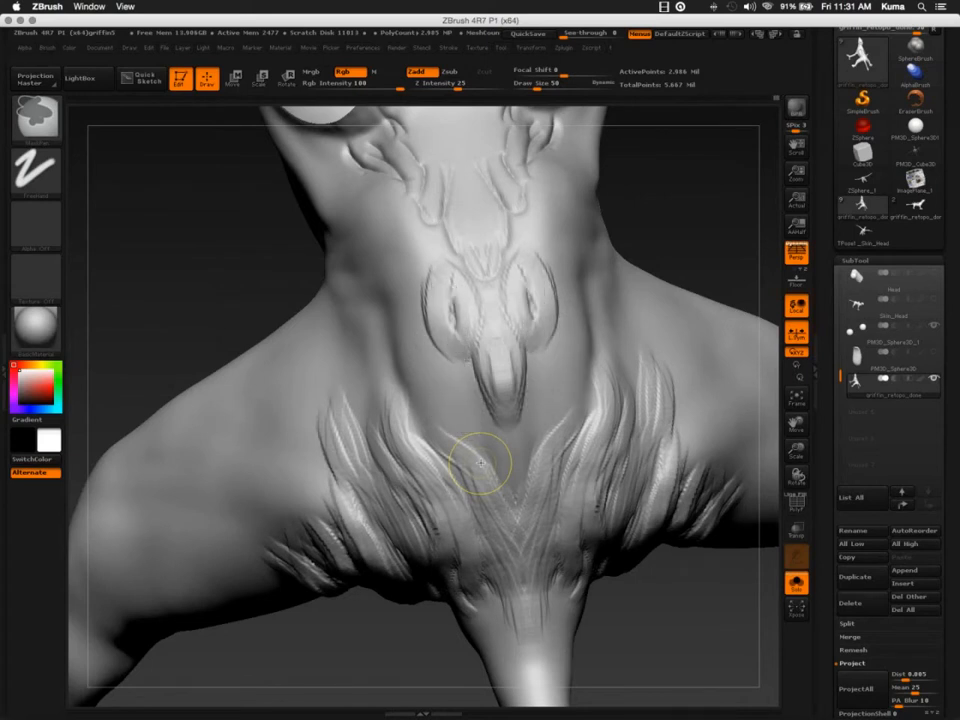
key("ctrl+z")
key("ctrl+z")
key("ctrl+z")
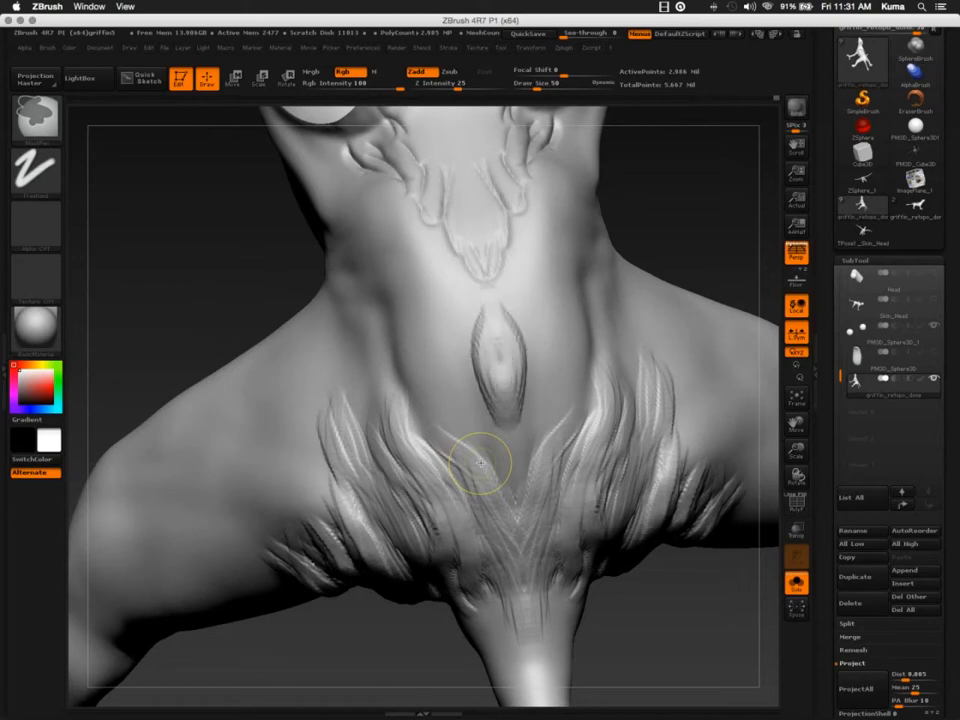
key("ctrl+z")
key("ctrl+z")
key("ctrl+z")
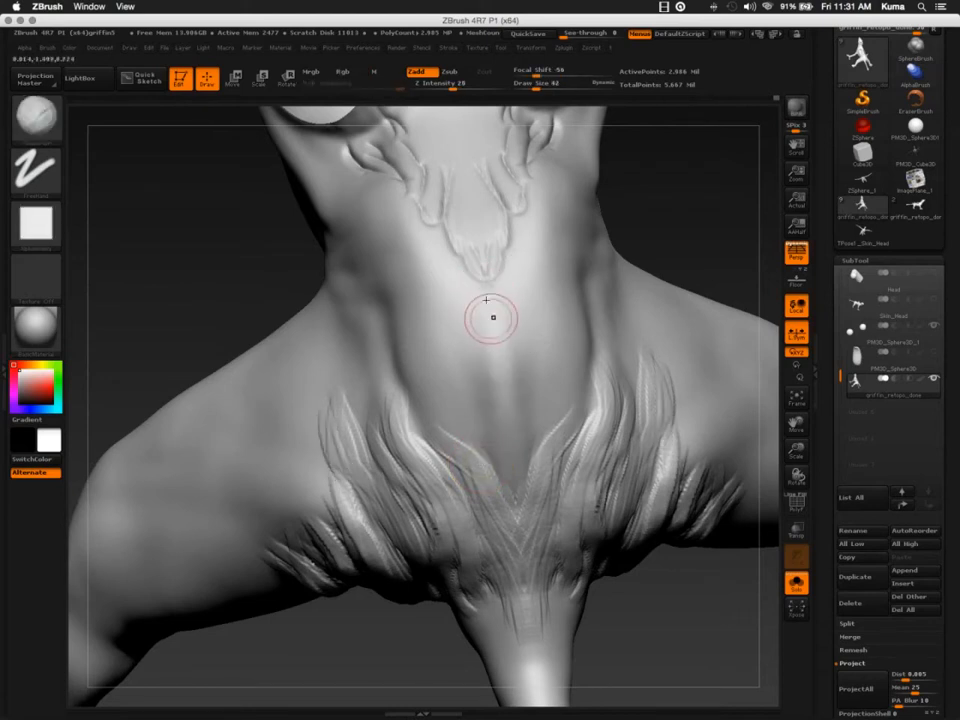
Sculpt long narrow fur strands down the centre of the lower back behind the spine plates with draw size 42
left_click_drag(484, 294, 489, 358)
left_click(487, 390)
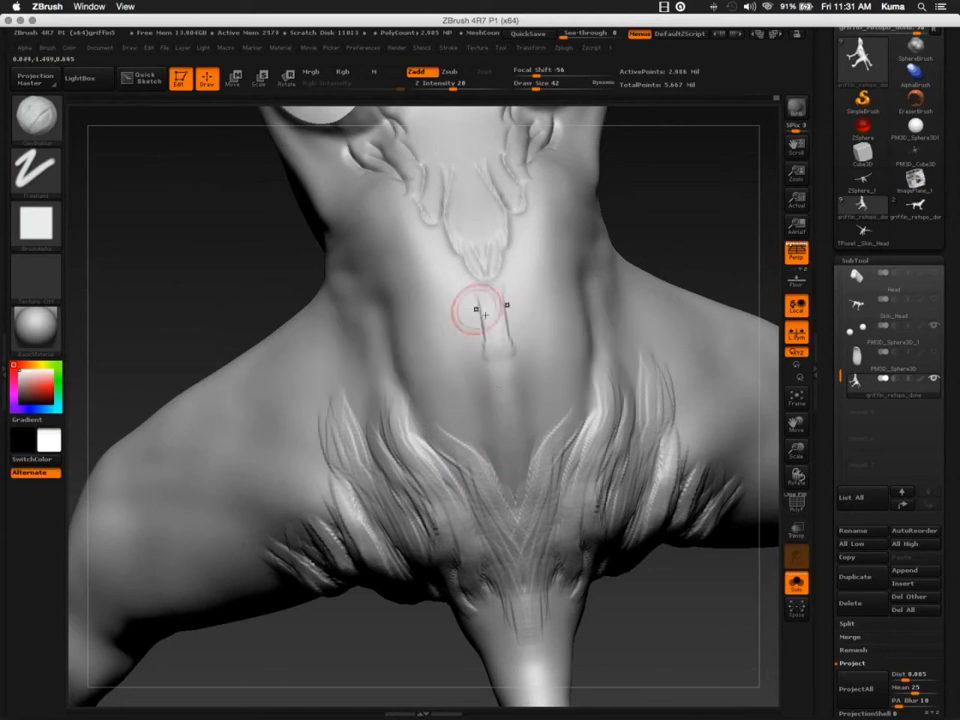
left_click_drag(476, 308, 501, 364)
left_click_drag(480, 277, 508, 424)
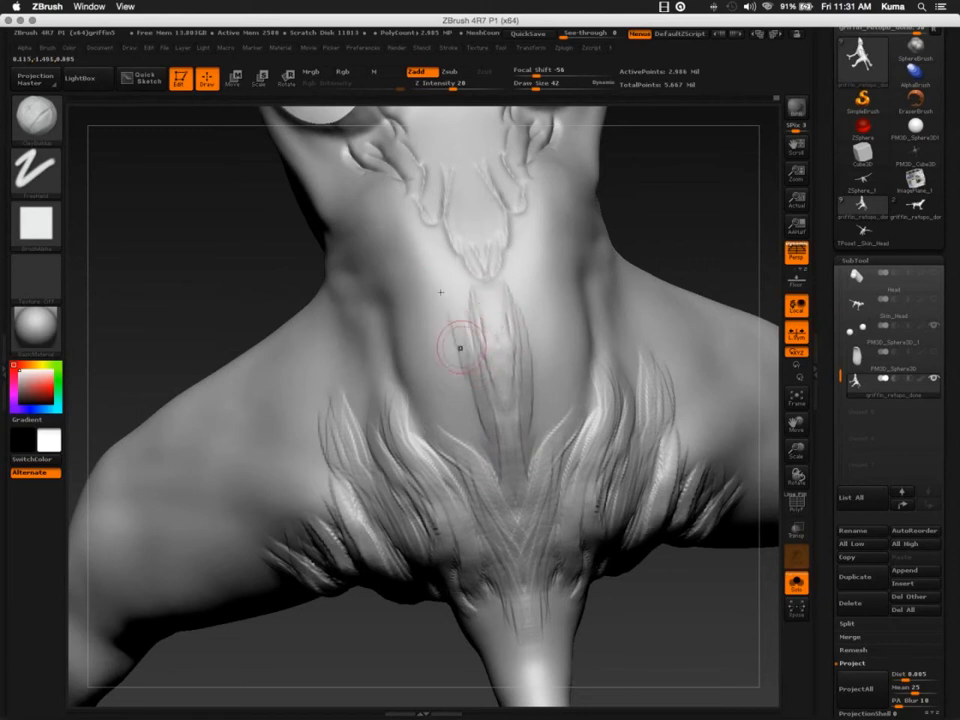
Add irregular, unmirrored fur tufts on both sides of the lower back's central strands, keeping draw size 42
left_click_drag(443, 318, 464, 398)
left_click_drag(527, 311, 549, 398)
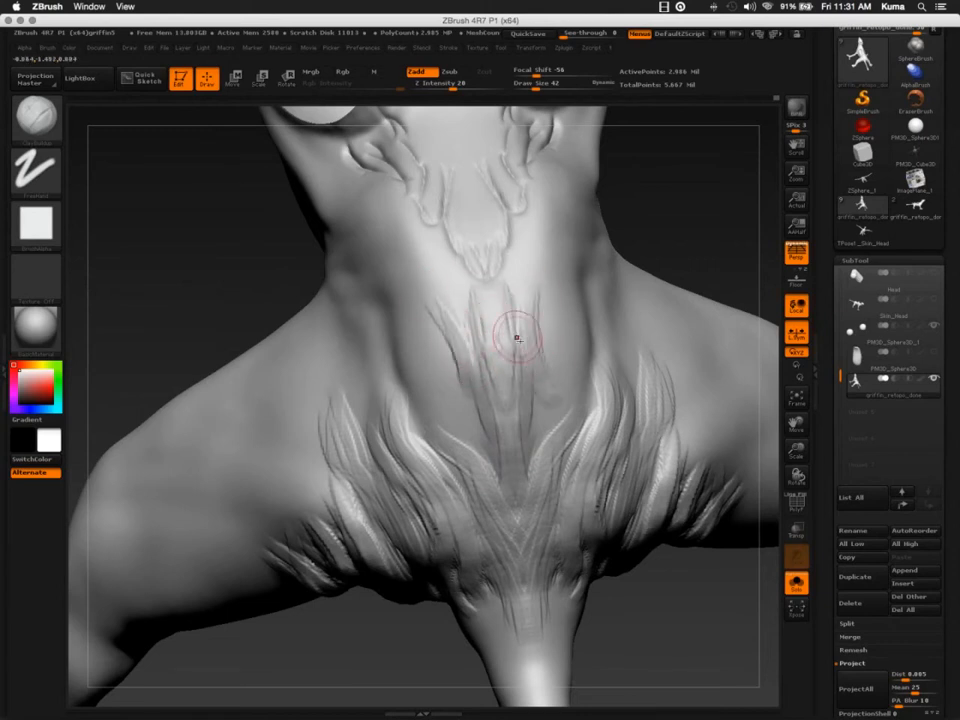
mouse_move(517, 339)
left_mouse_down()
mouse_move(554, 359)
mouse_move(553, 369)
left_mouse_up()
left_click_drag(536, 321, 562, 371)
mouse_move(527, 270)
left_mouse_down()
mouse_move(557, 308)
mouse_move(533, 293)
left_mouse_up()
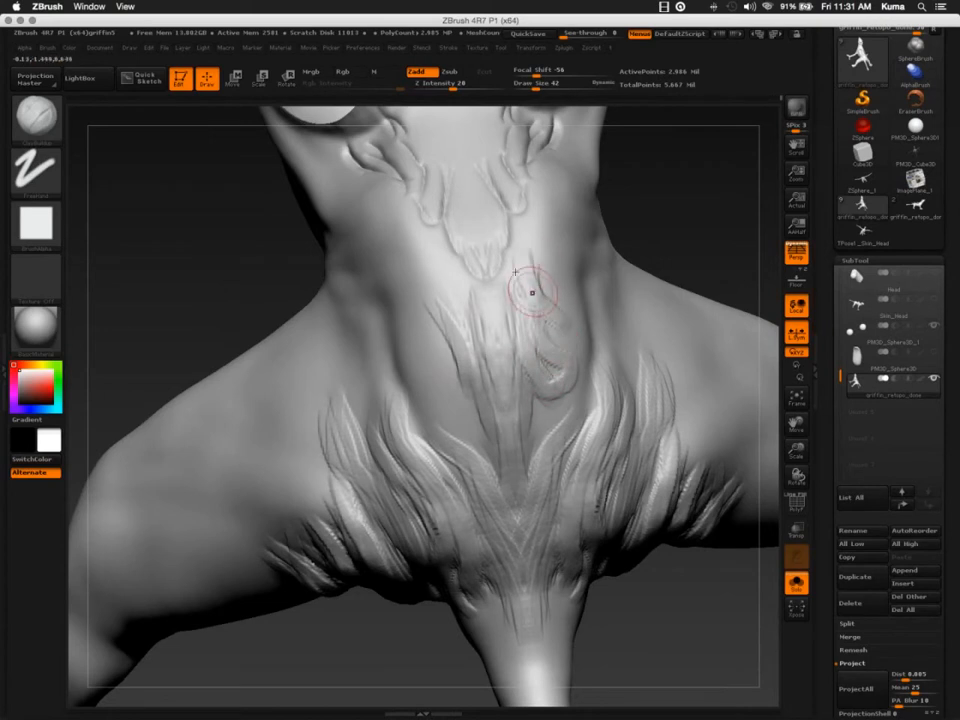
left_click_drag(448, 271, 424, 336)
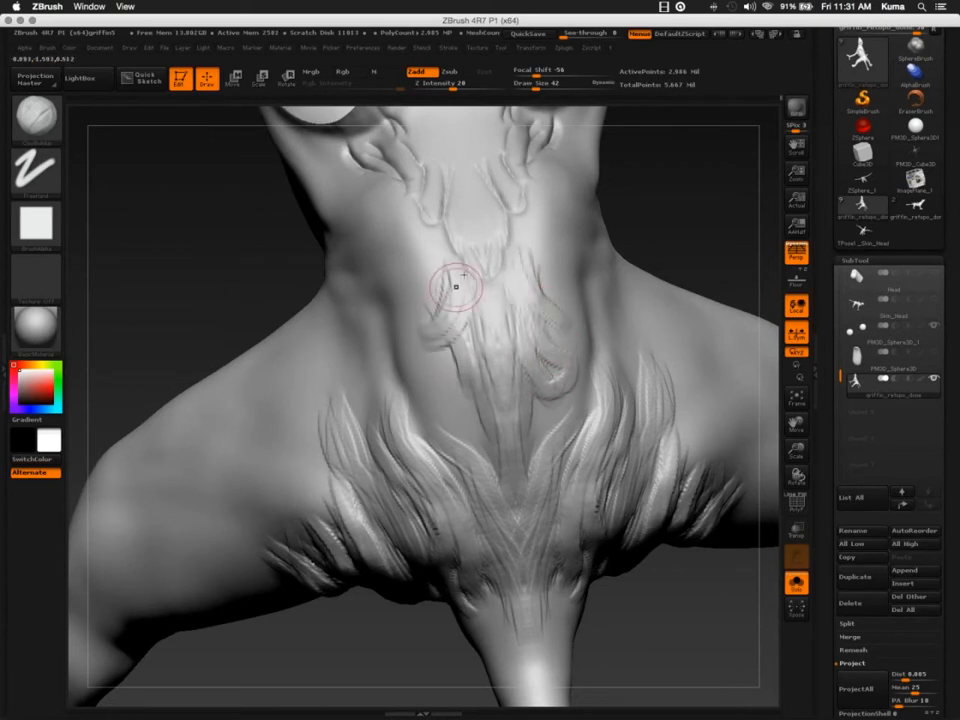
mouse_move(456, 285)
left_mouse_down()
mouse_move(434, 342)
mouse_move(440, 394)
left_mouse_up()
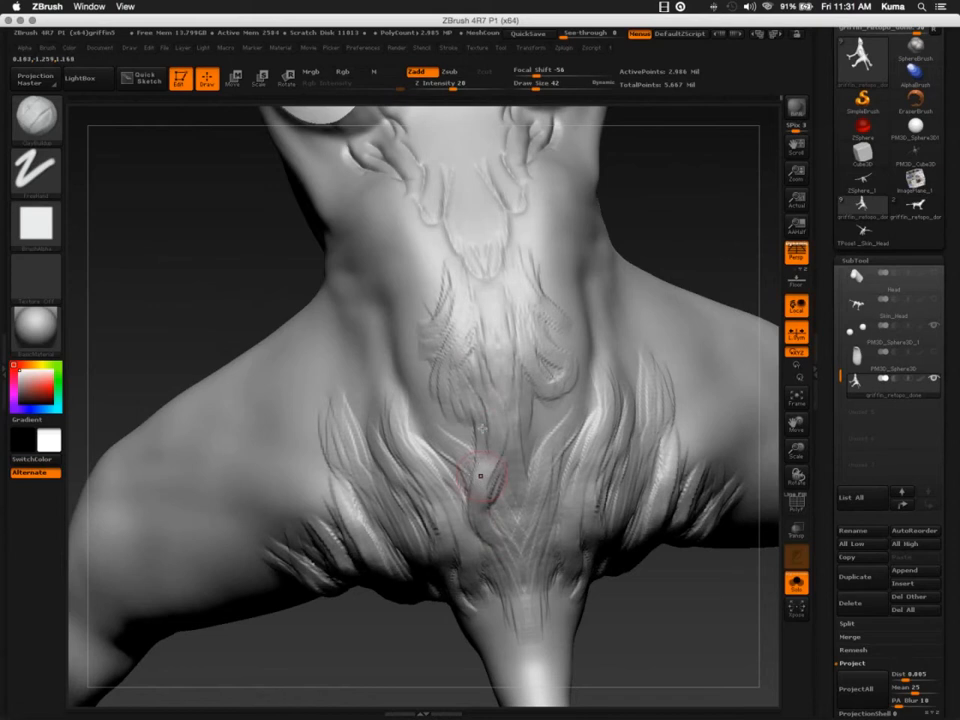
Sweep overlapping, unmirrored fur clumps from the lower back down to the tail base with draw size 50
left_click_drag(476, 332, 528, 457)
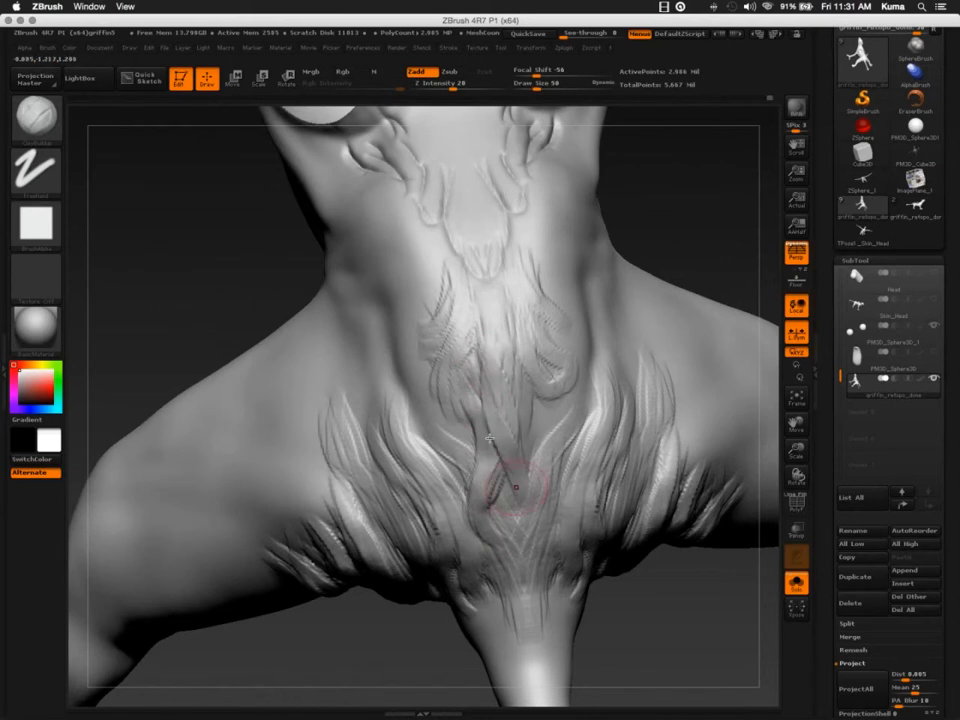
left_click_drag(510, 503, 497, 538)
mouse_move(523, 371)
left_mouse_down()
mouse_move(555, 442)
mouse_move(545, 448)
left_mouse_up()
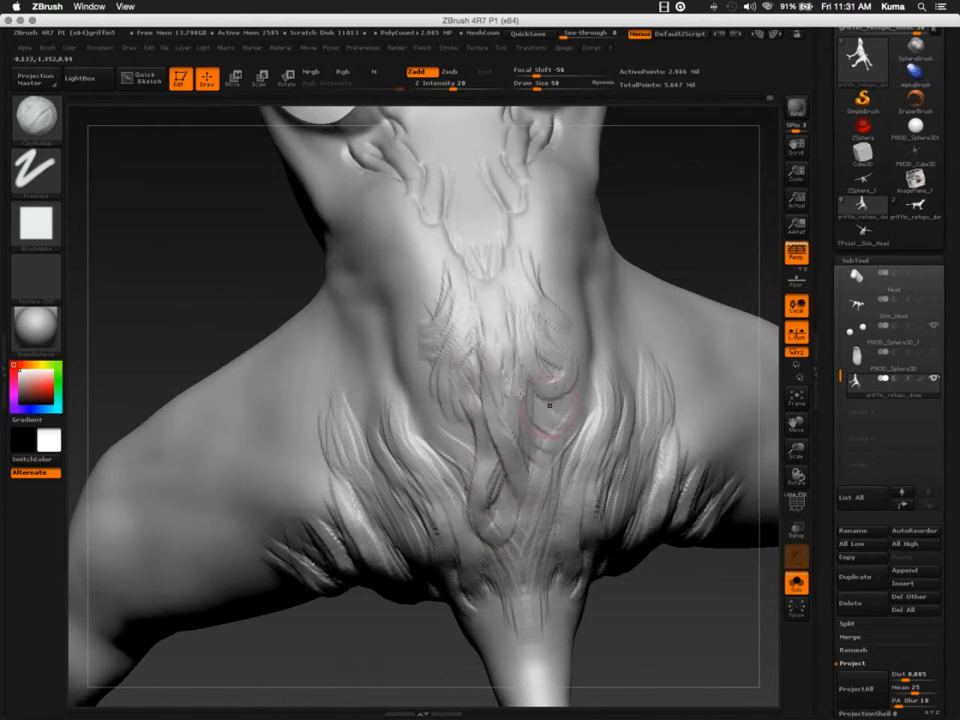
key("super+z")
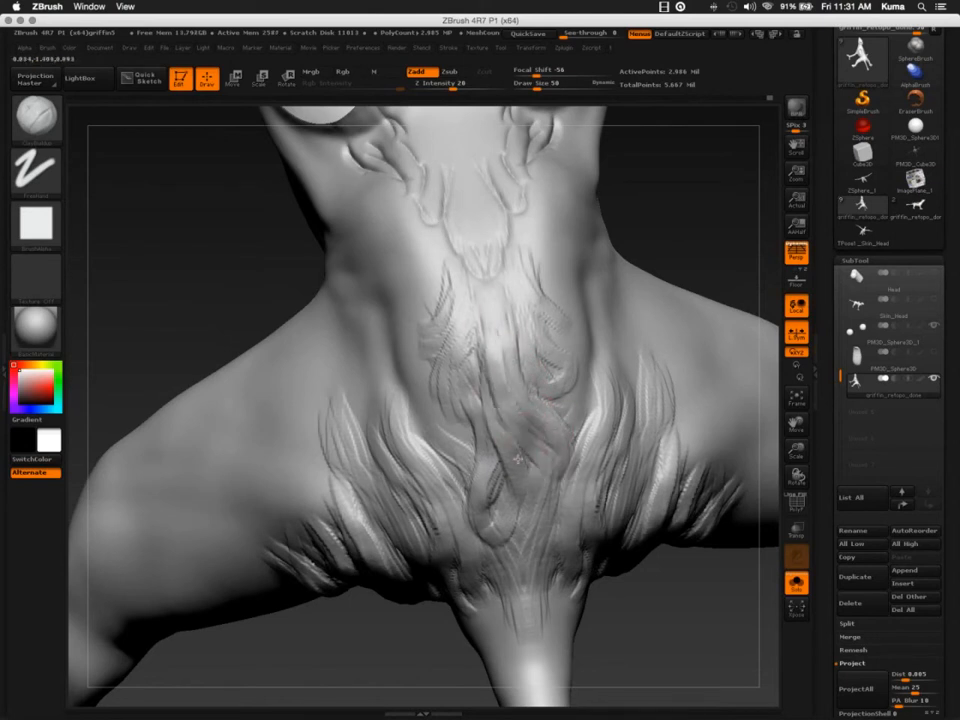
left_click_drag(519, 458, 510, 514)
left_click_drag(510, 462, 500, 572)
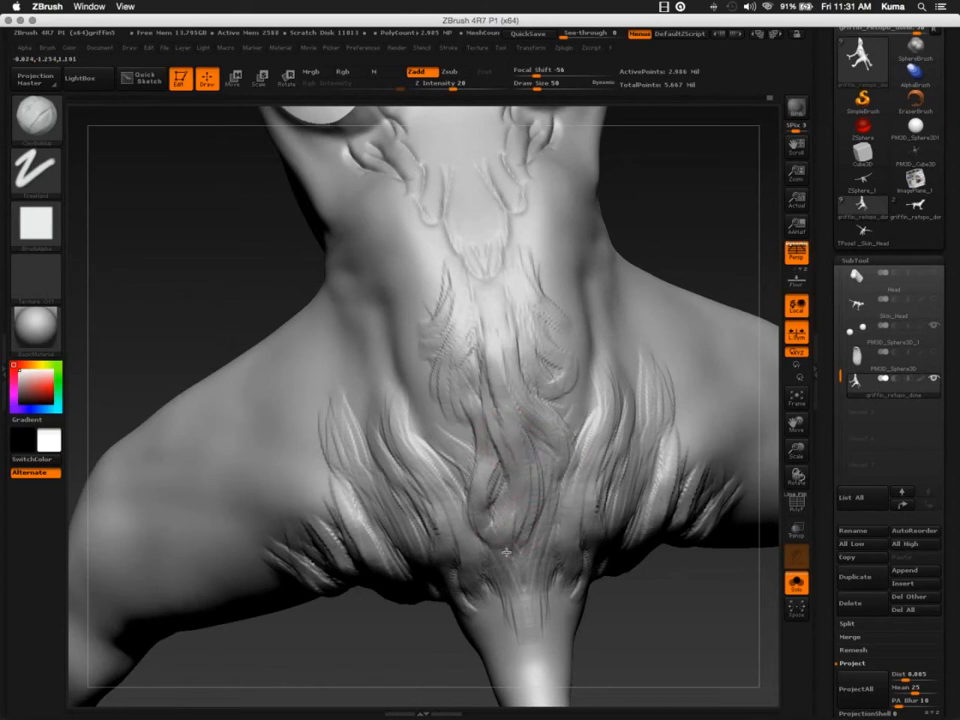
left_click_drag(508, 492, 510, 582)
Layer tufts along the left flank of the lower back above the hip with draw size 42
mouse_move(484, 521)
right_mouse_down()
mouse_move(515, 537)
mouse_move(508, 547)
mouse_move(542, 608)
right_mouse_up()
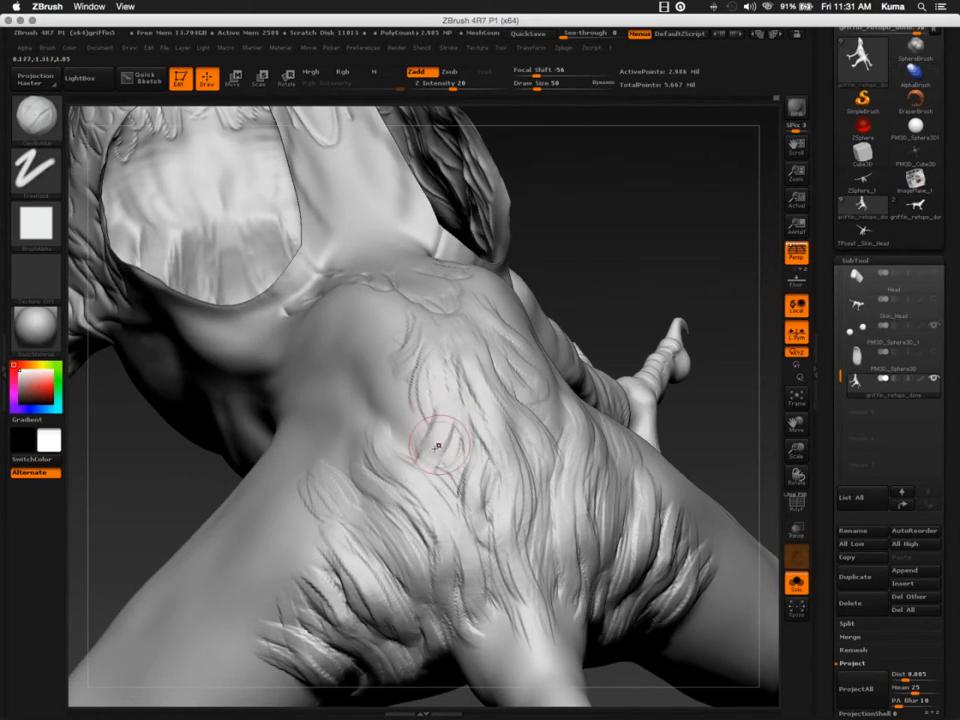
mouse_move(422, 429)
right_mouse_down()
mouse_move(432, 408)
mouse_move(500, 400)
right_mouse_up()
mouse_move(404, 398)
left_mouse_down()
mouse_move(418, 472)
mouse_move(398, 428)
left_mouse_up()
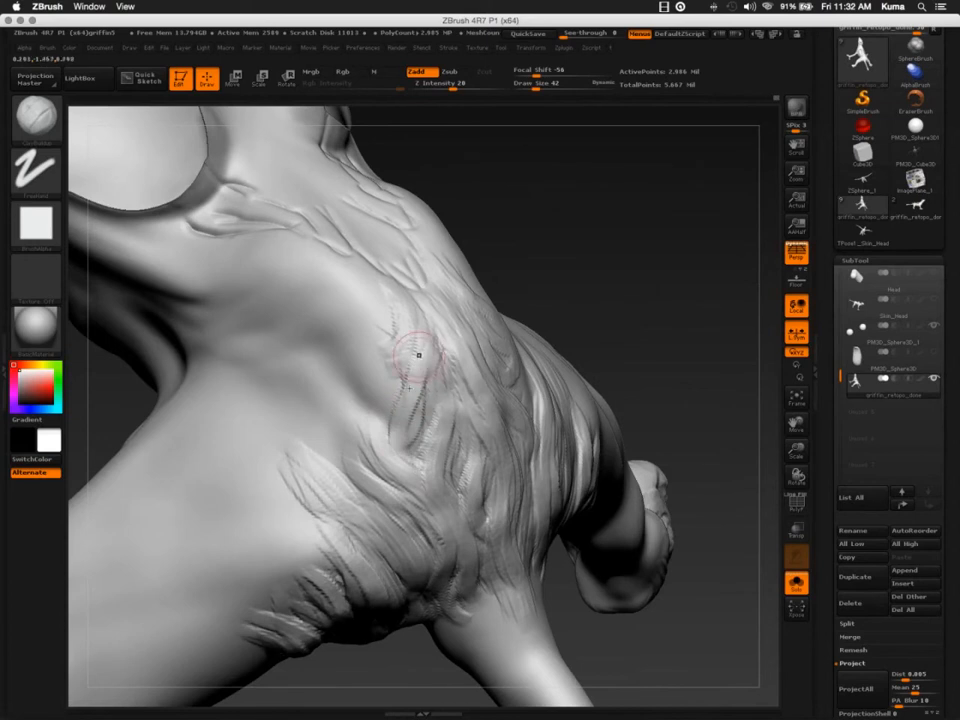
mouse_move(416, 352)
left_mouse_down()
mouse_move(424, 403)
mouse_move(414, 413)
left_mouse_up()
mouse_move(417, 336)
left_mouse_down()
mouse_move(422, 360)
mouse_move(400, 436)
left_mouse_up()
mouse_move(418, 346)
left_mouse_down()
mouse_move(399, 422)
mouse_move(420, 453)
mouse_move(440, 372)
mouse_move(434, 397)
left_mouse_up()
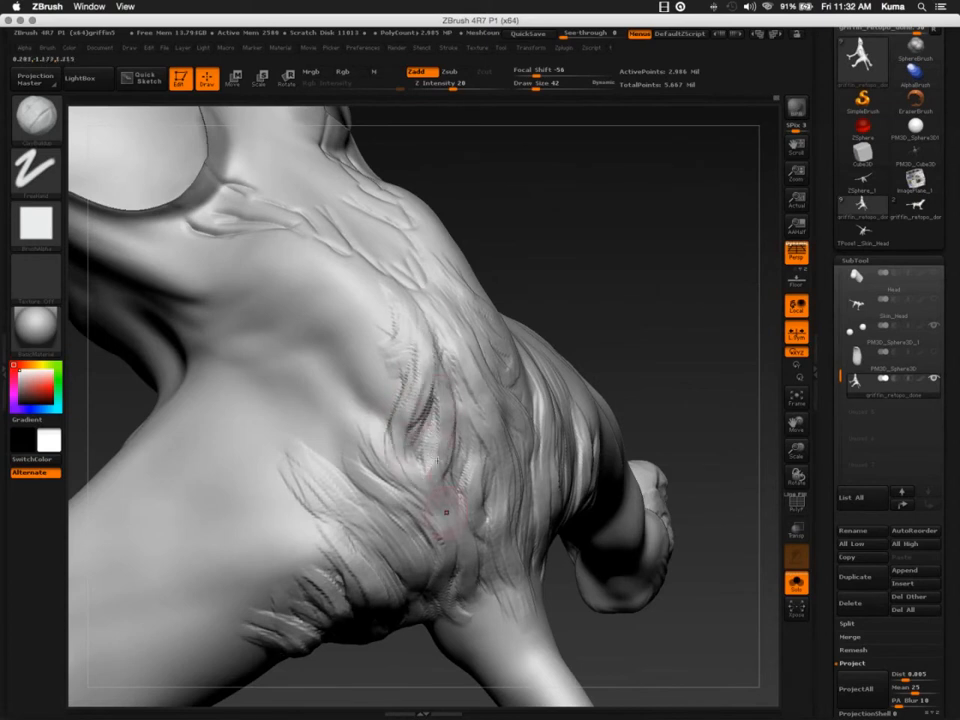
Fill the opposite flank of the lower back with finer layered tufts, reducing the draw size to 38
right_click_drag(456, 492, 516, 401)
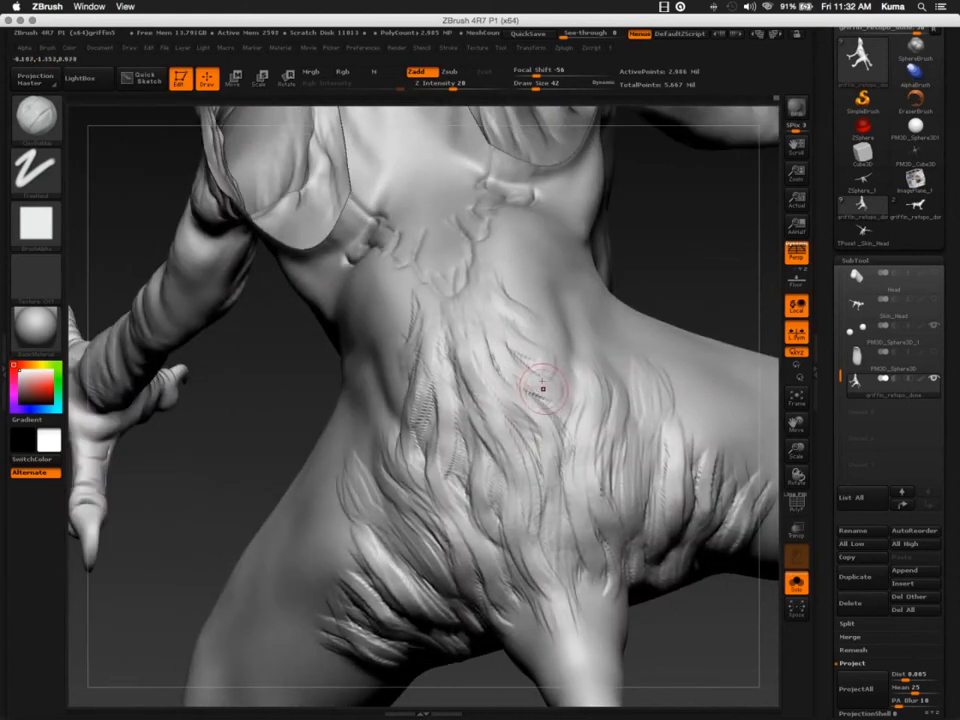
mouse_move(542, 386)
right_mouse_down()
mouse_move(525, 395)
mouse_move(540, 369)
mouse_move(461, 410)
right_mouse_up()
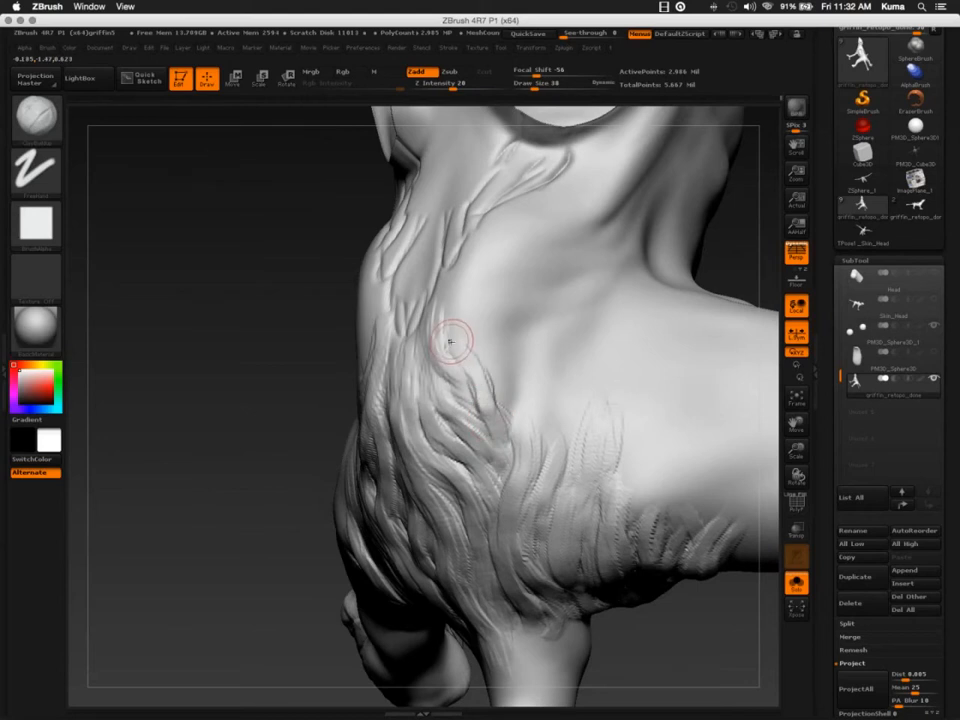
mouse_move(401, 462)
right_mouse_down()
mouse_move(371, 452)
mouse_move(396, 458)
mouse_move(347, 394)
mouse_move(382, 478)
mouse_move(298, 405)
mouse_move(356, 446)
mouse_move(497, 467)
mouse_move(378, 398)
right_mouse_up()
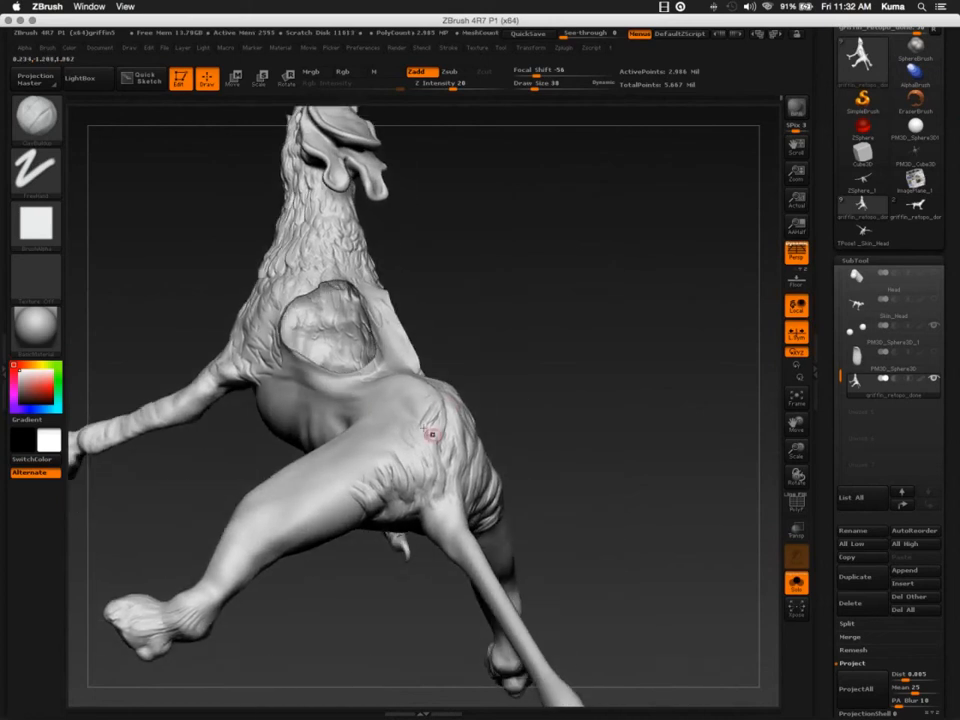
Lower the griffin mesh by three subdivision levels and raise the draw size to 98 for working on the hindquarters
right_click_drag(431, 435, 457, 414, "ctrl")
key("shift")
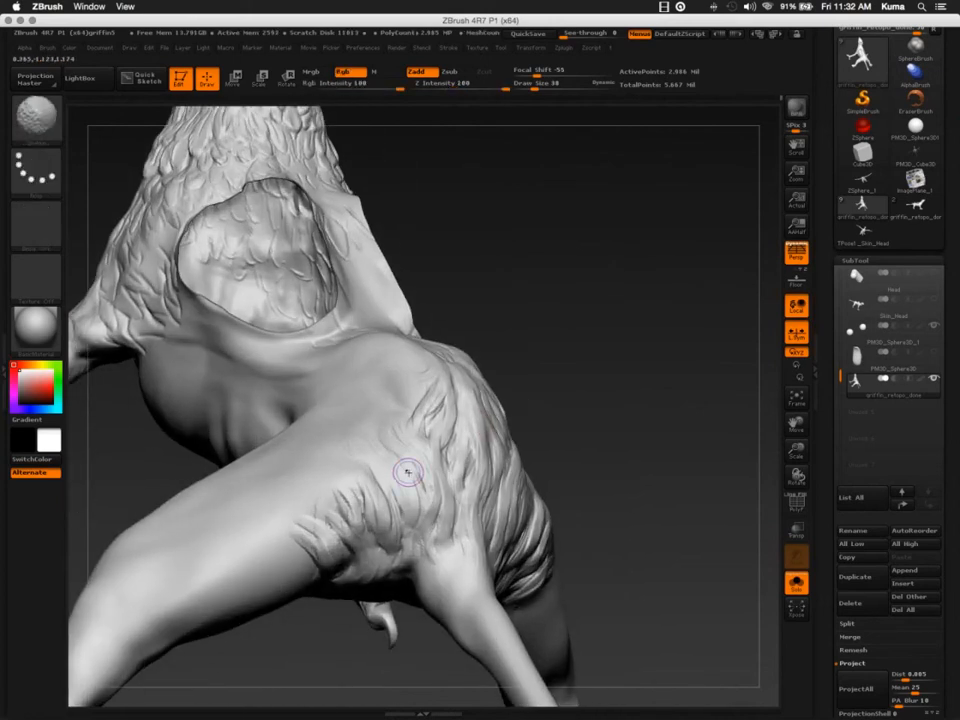
key("shift+d")
key("shift+d")
key("shift+d")
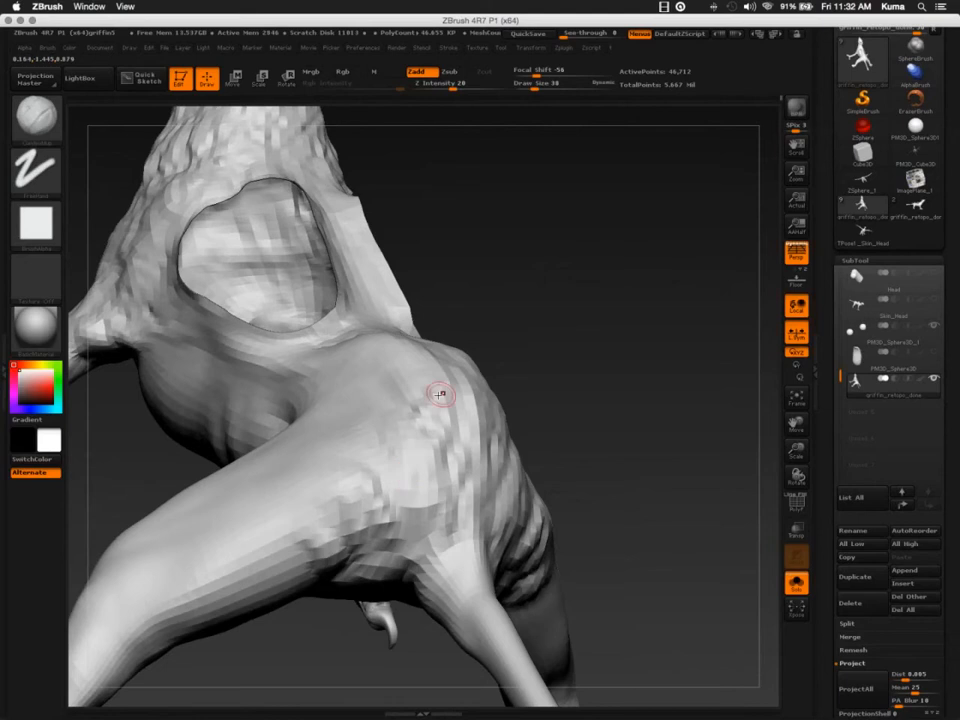
right_click_drag(441, 394, 454, 364)
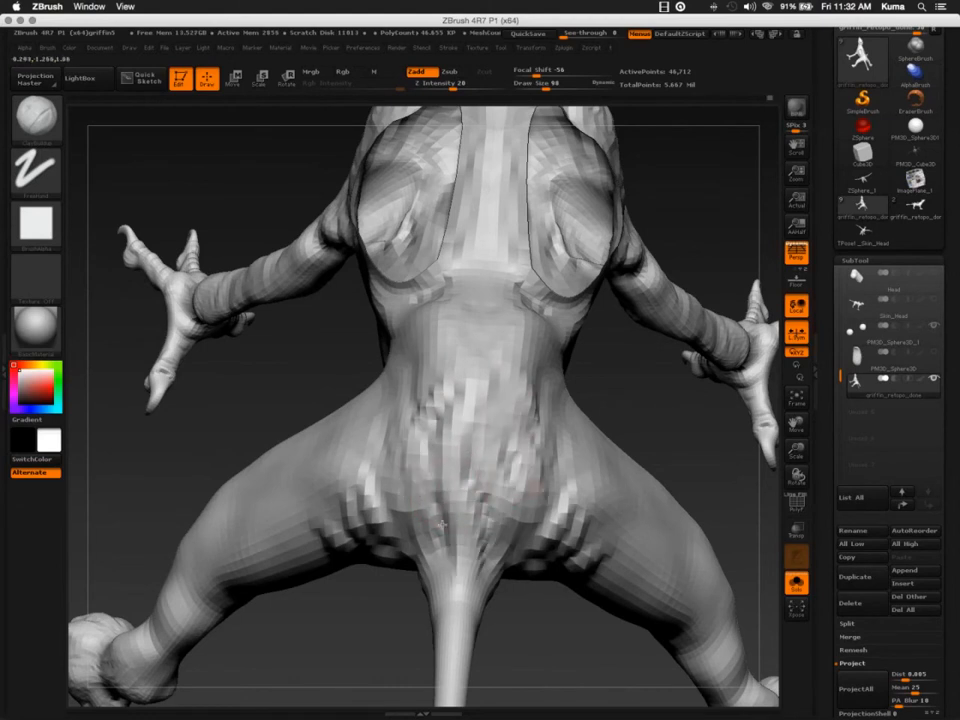
mouse_move(428, 491)
right_mouse_down()
mouse_move(422, 394)
mouse_move(410, 427)
mouse_move(466, 488)
right_mouse_up()
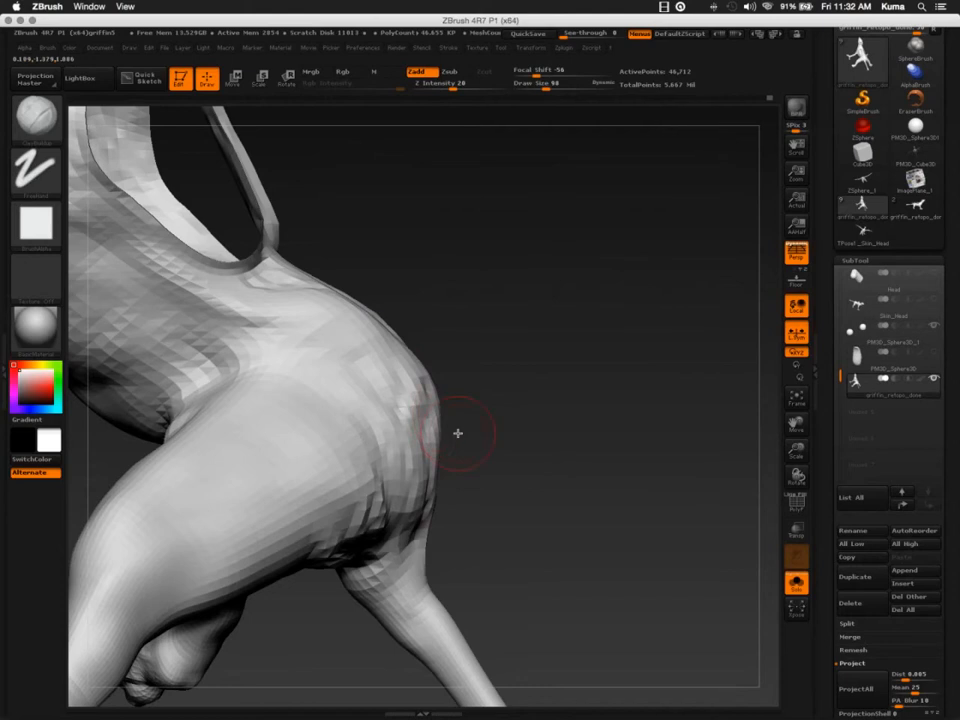
Return the griffin mesh to its highest subdivision level and sculpt more fur tufts above the tail base with draw size 50
key("ctrl+d")
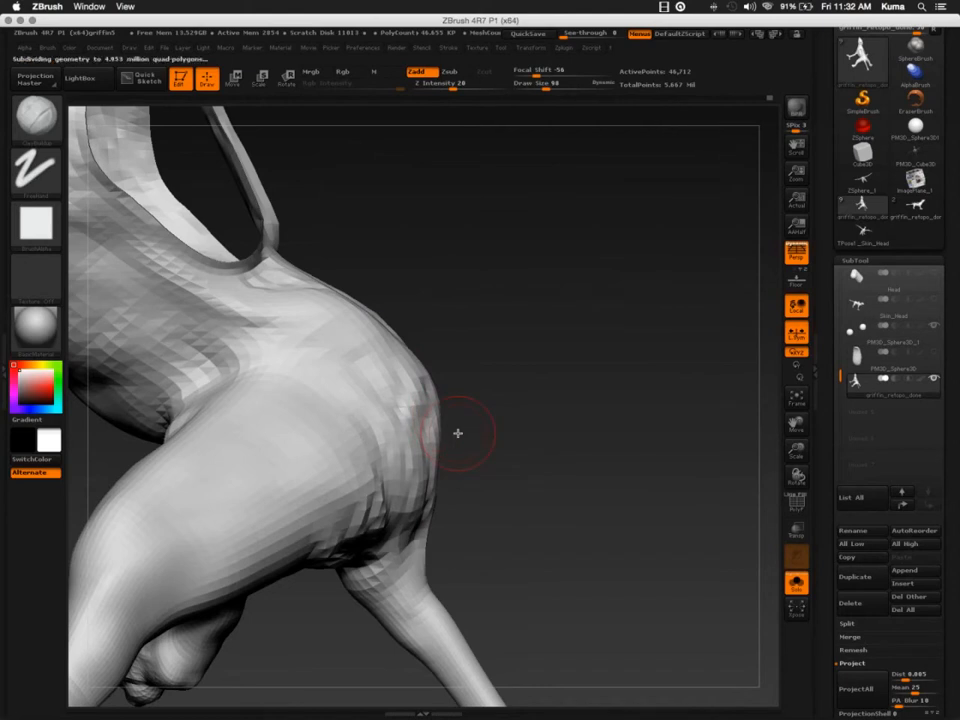
key("s")
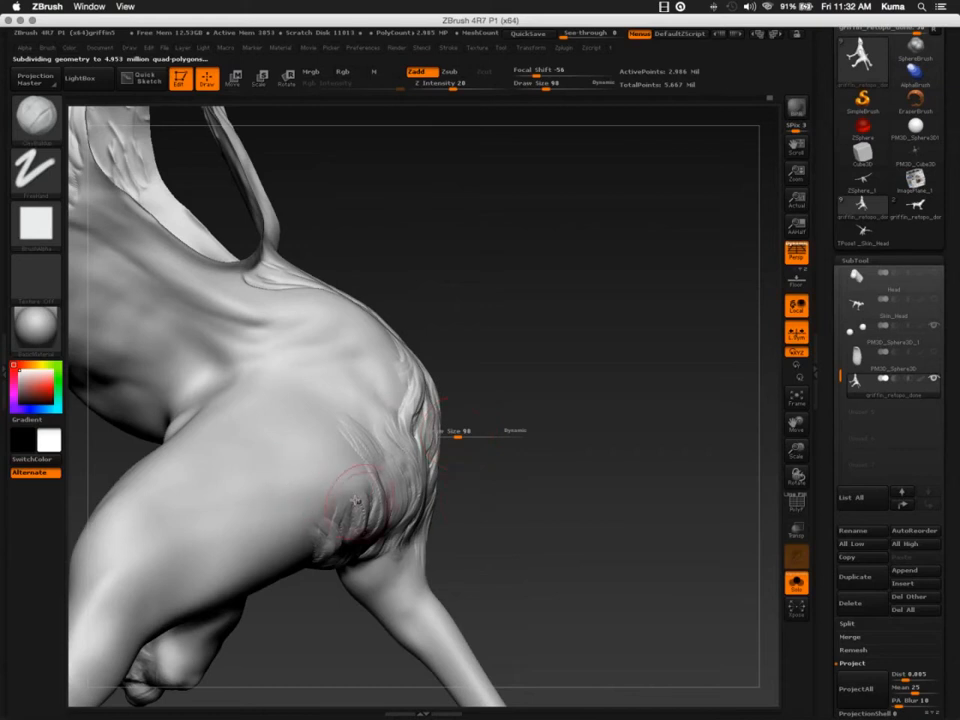
left_click_drag(510, 528, 456, 432)
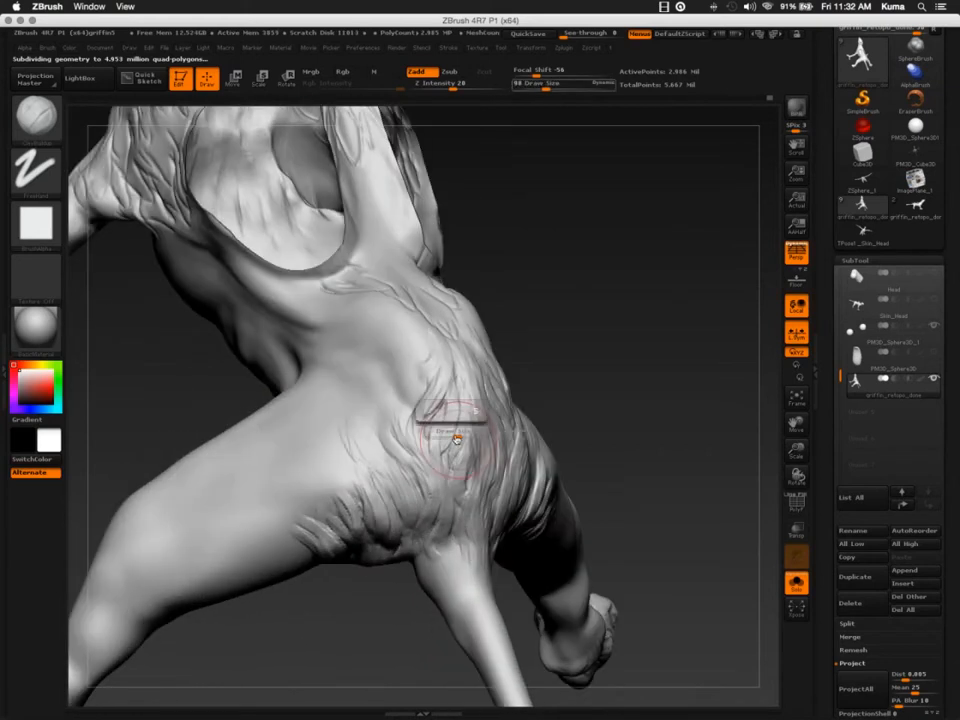
left_click(450, 438)
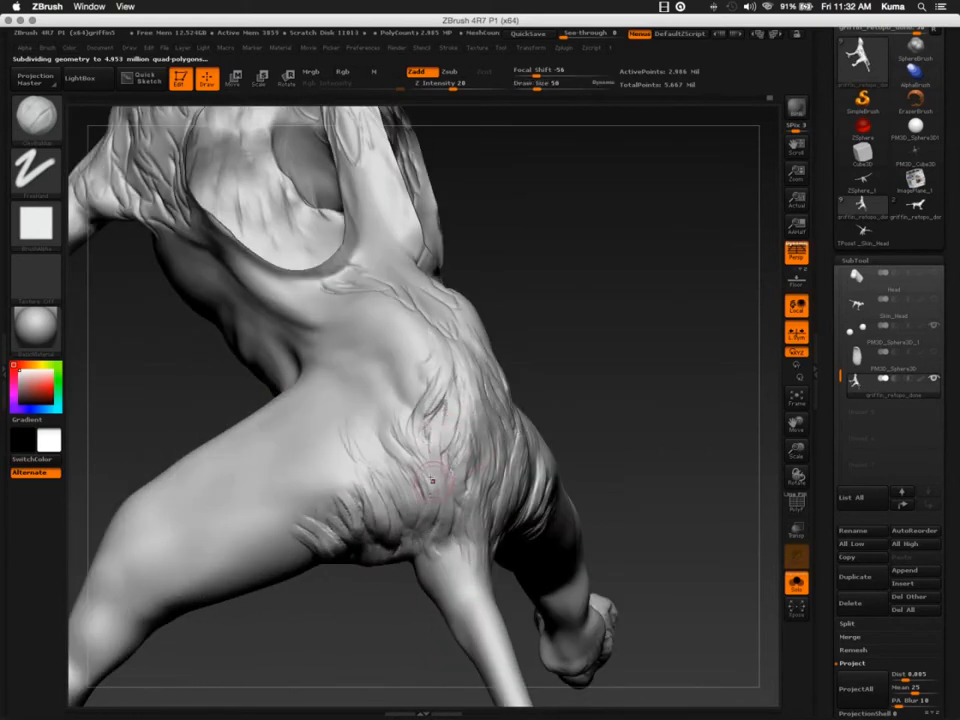
mouse_move(433, 415)
right_mouse_down()
mouse_move(407, 415)
mouse_move(464, 491)
right_mouse_up()
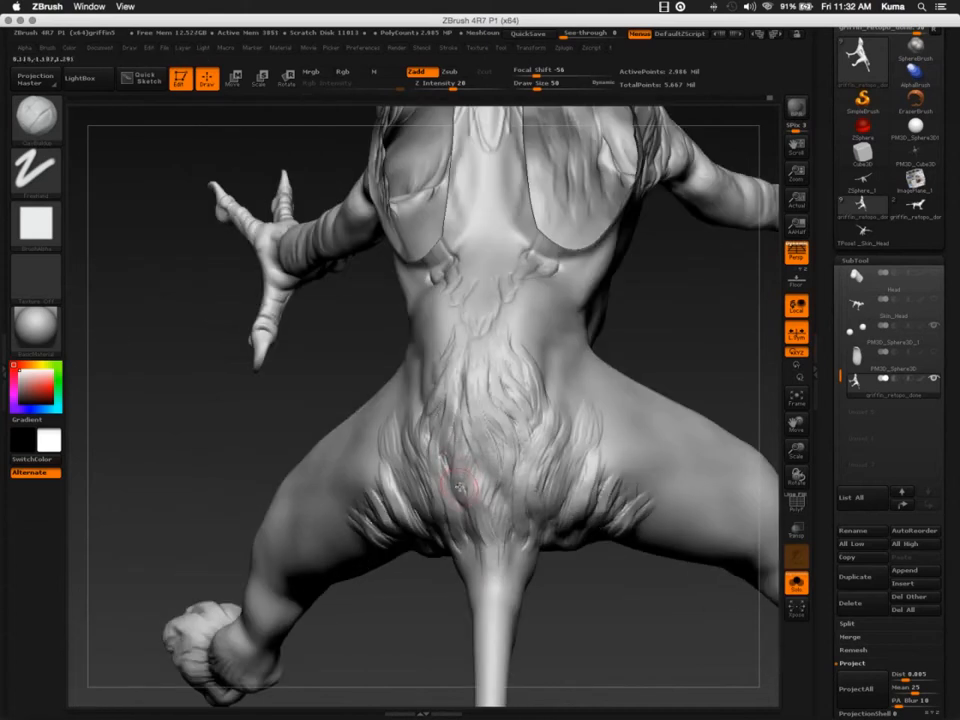
right_click_drag(458, 480, 478, 484)
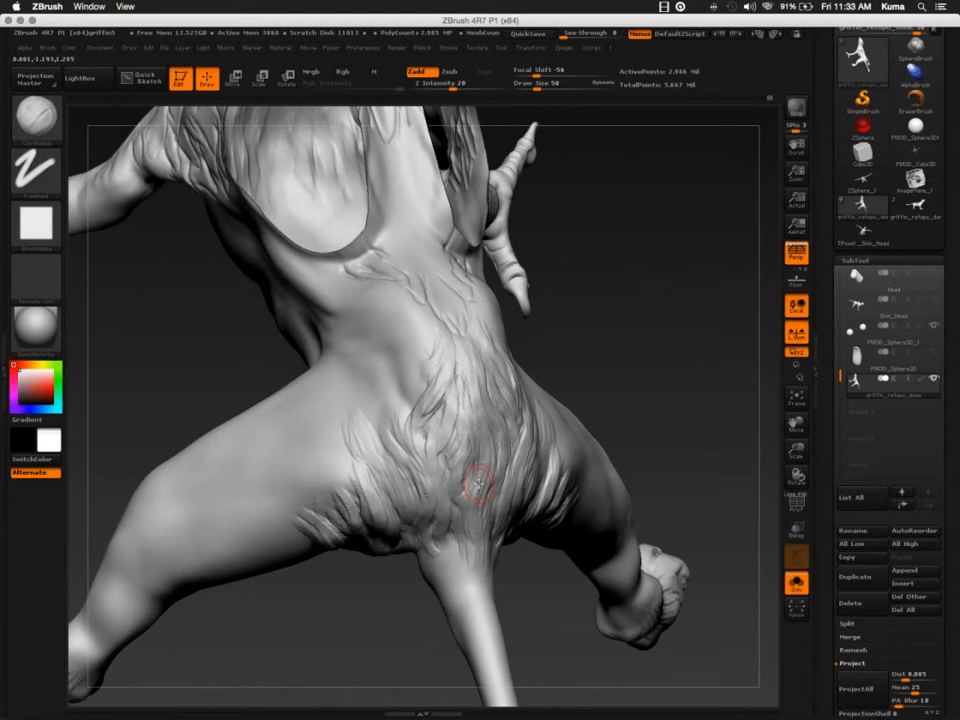
Drop the mesh four subdivision levels to examine the overall form of the hindquarters from several sides, and return to the highest level
key("shift")
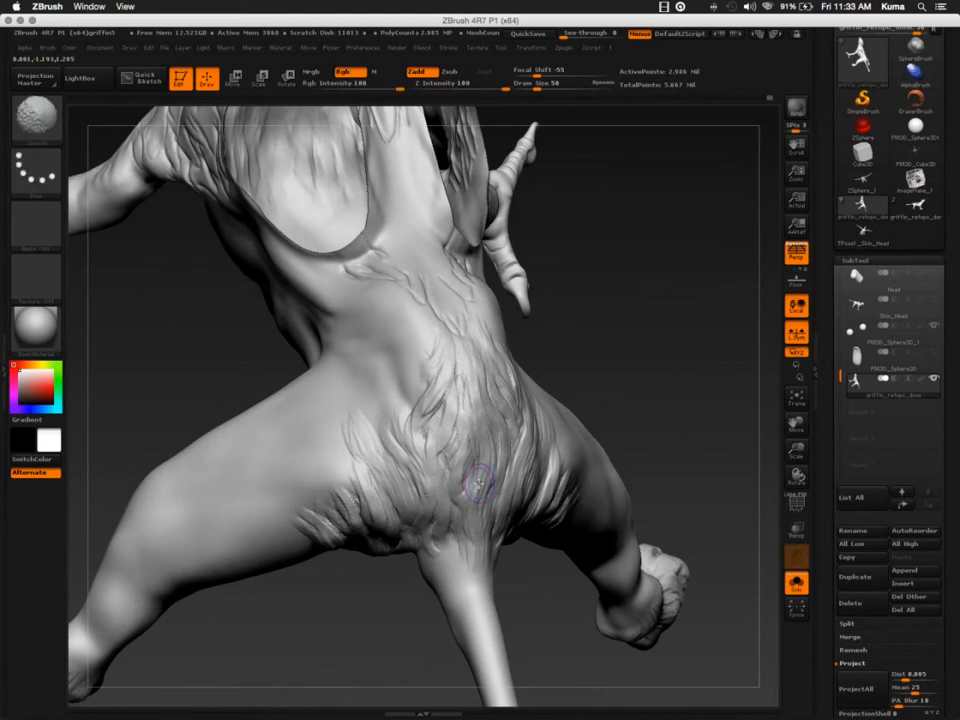
key("shift+d")
key("shift+d")
key("shift+d")
key("shift+d")
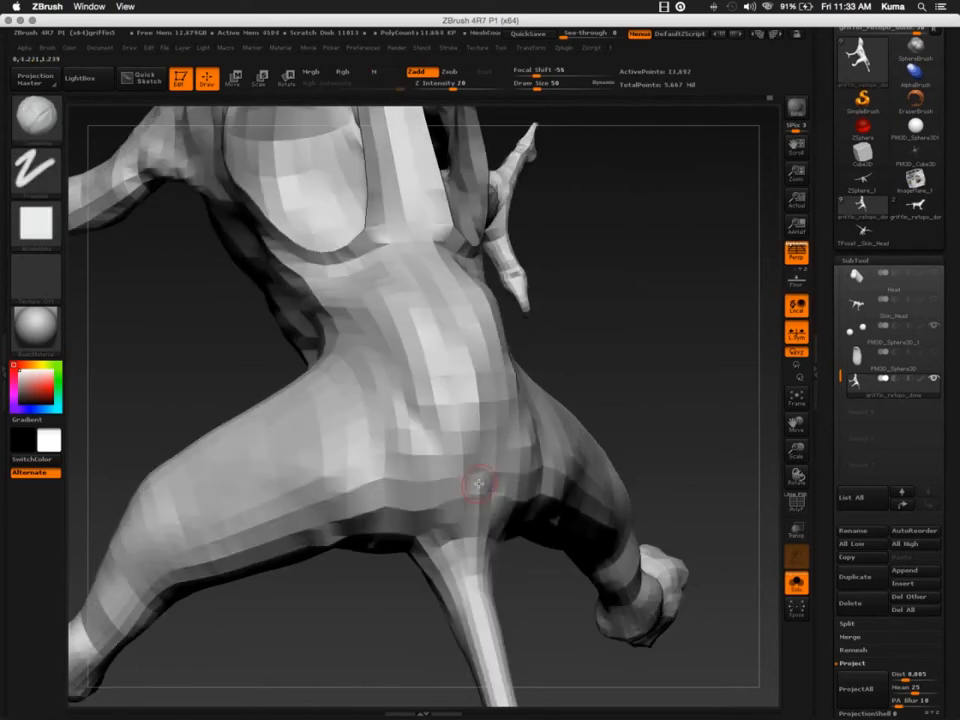
left_click_drag(478, 484, 328, 451)
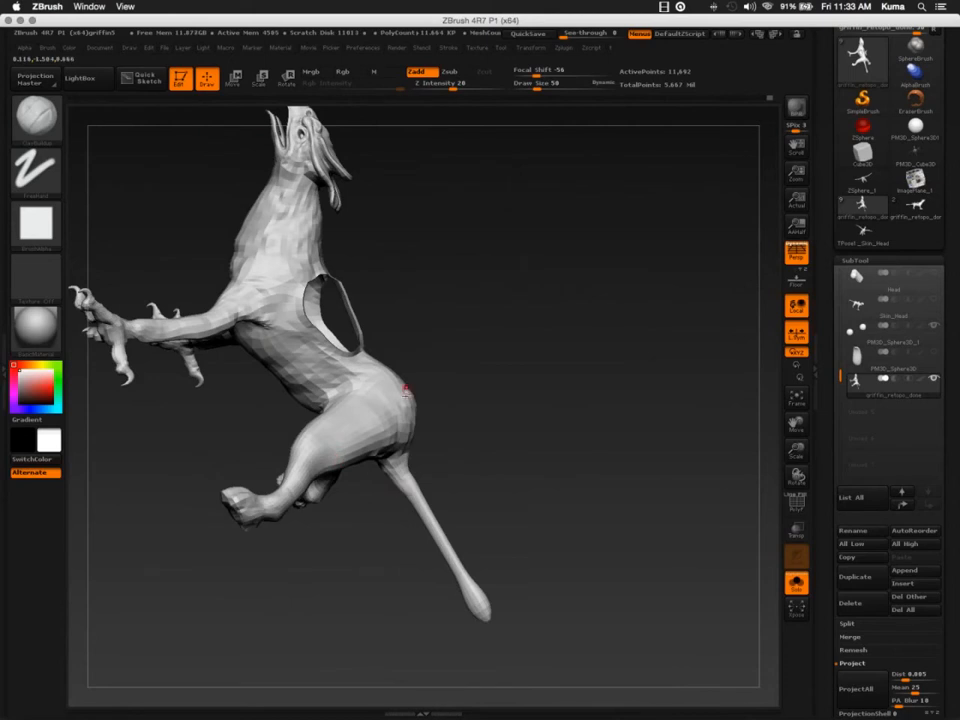
right_click_drag(406, 390, 500, 572)
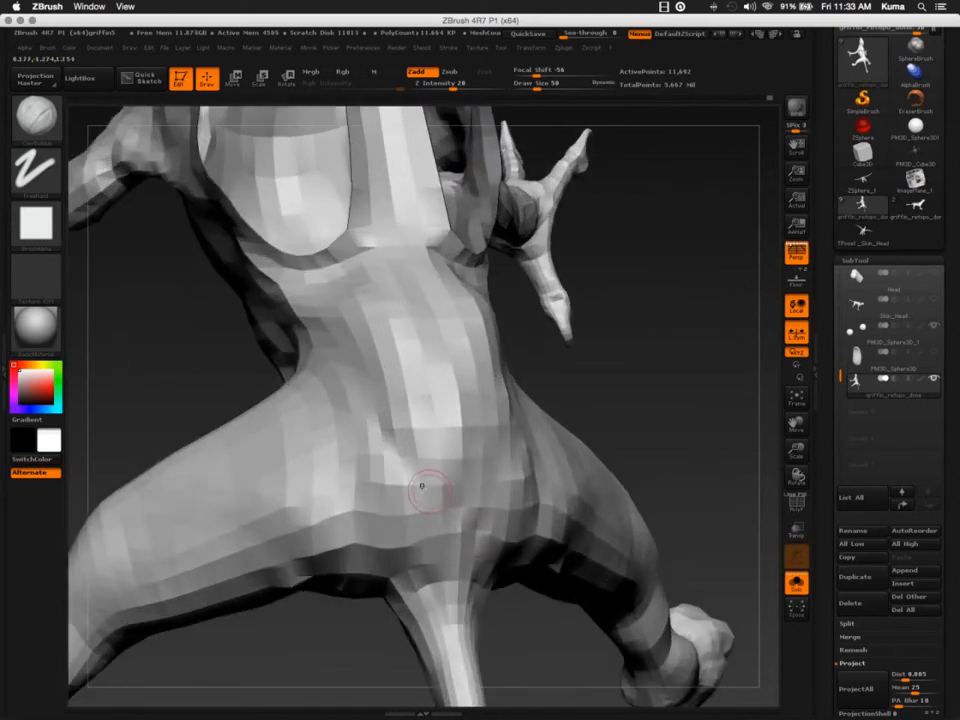
right_click_drag(422, 486, 458, 463)
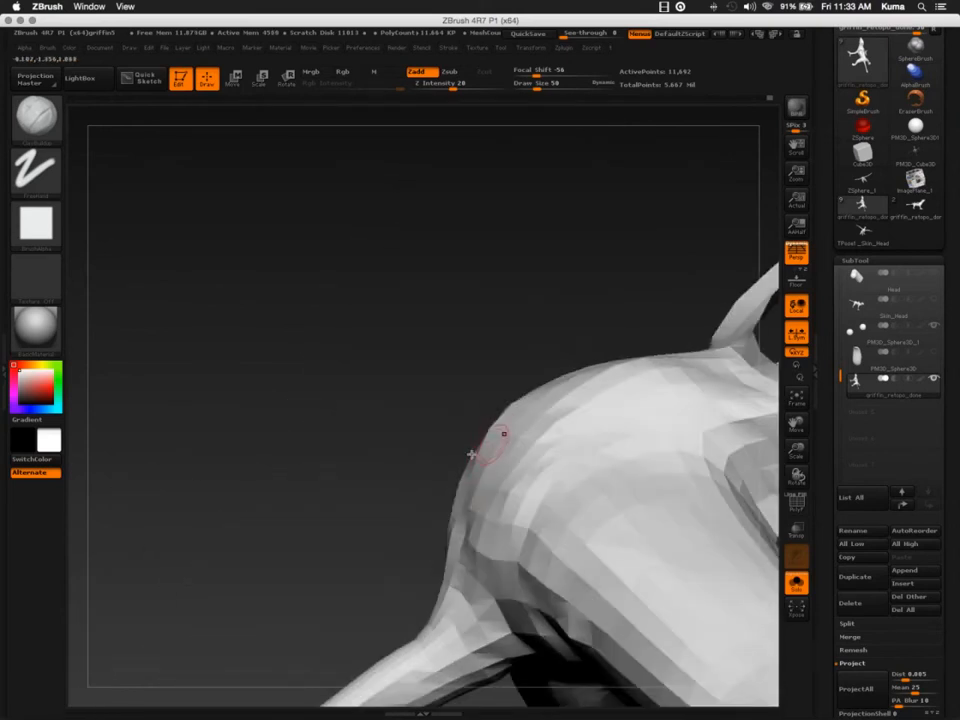
mouse_move(432, 489)
right_mouse_down()
mouse_move(401, 454)
mouse_move(418, 505)
right_mouse_up()
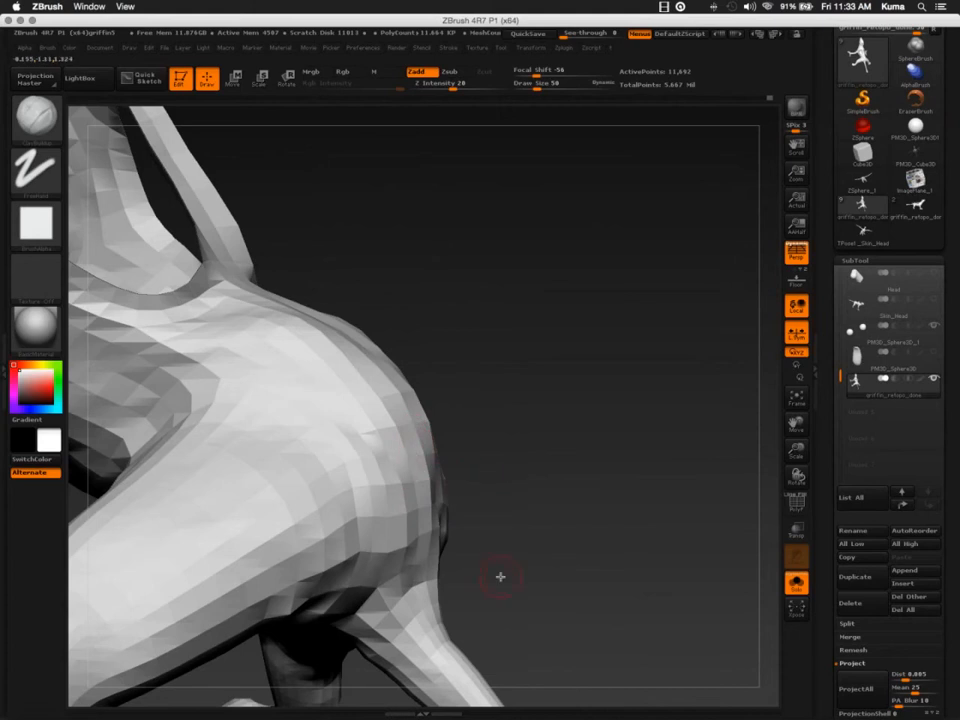
key("d")
key("d")
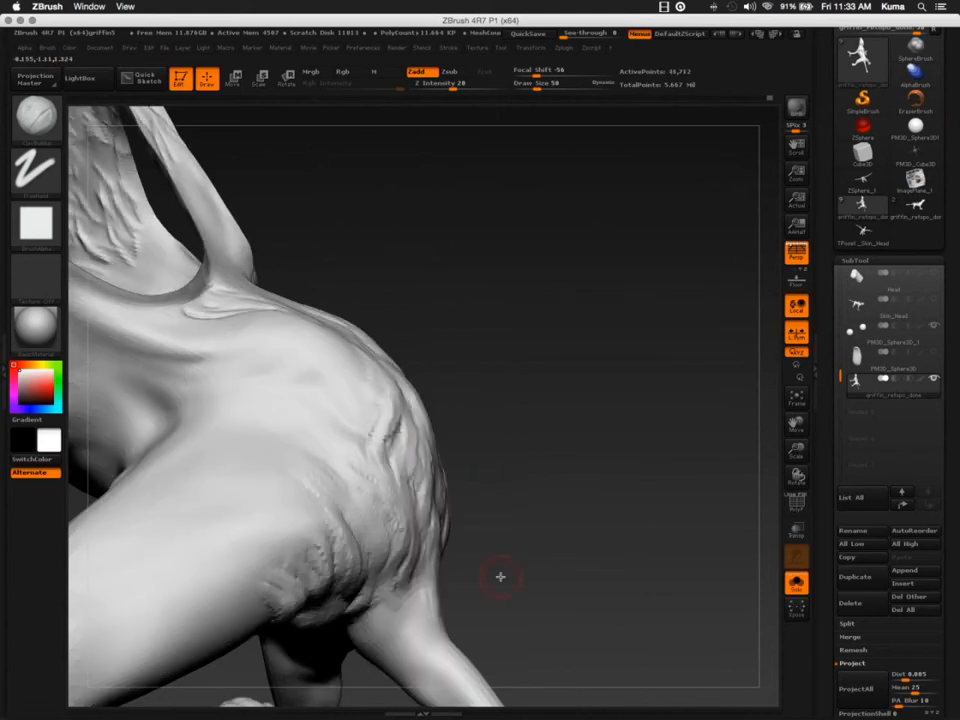
key("d")
mouse_move(404, 460)
right_mouse_down()
mouse_move(381, 467)
mouse_move(407, 527)
mouse_move(398, 512)
right_mouse_up()
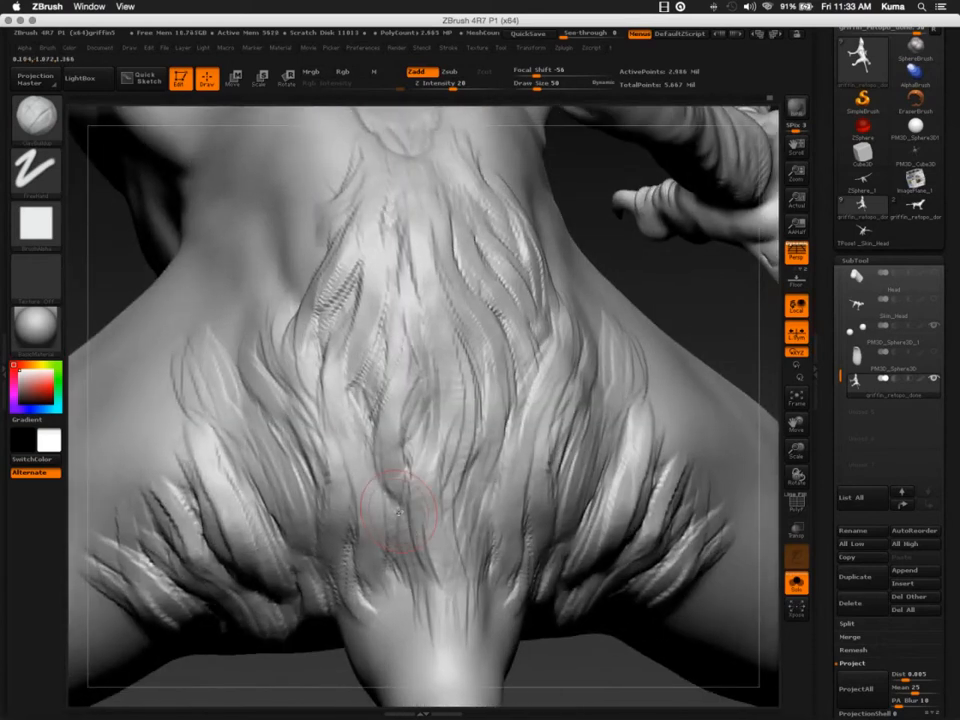
Refine the fur separations along the middle of the lower back with the Dam_Standard brush and smooth the rough spots between clumps
key("b")
key("d")
key("s")
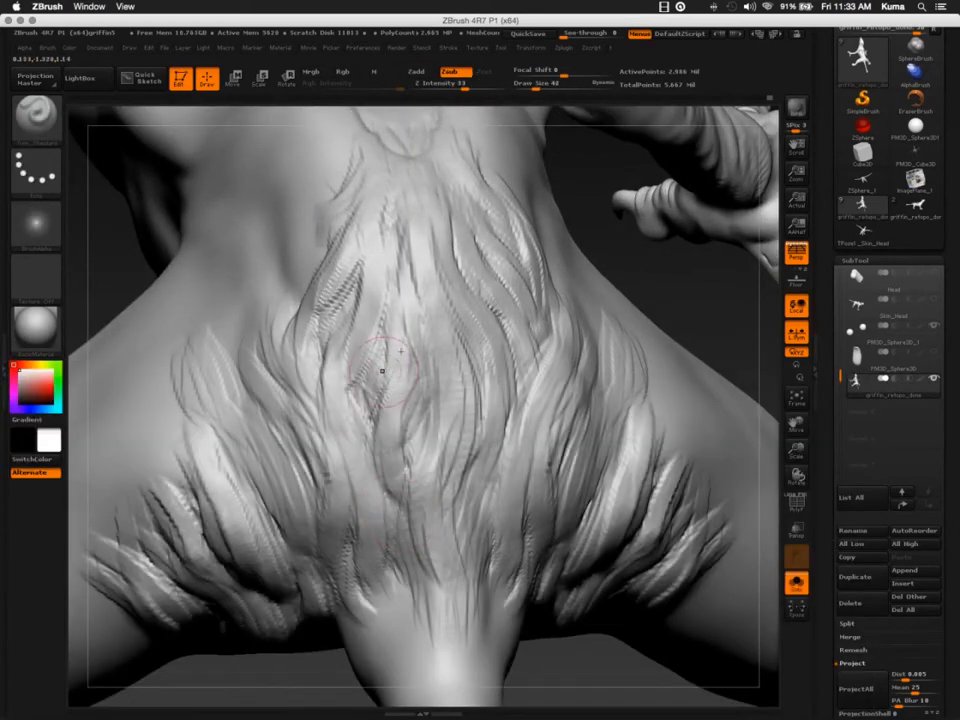
right_click_drag(408, 320, 409, 336, "ctrl")
key("bracketright")
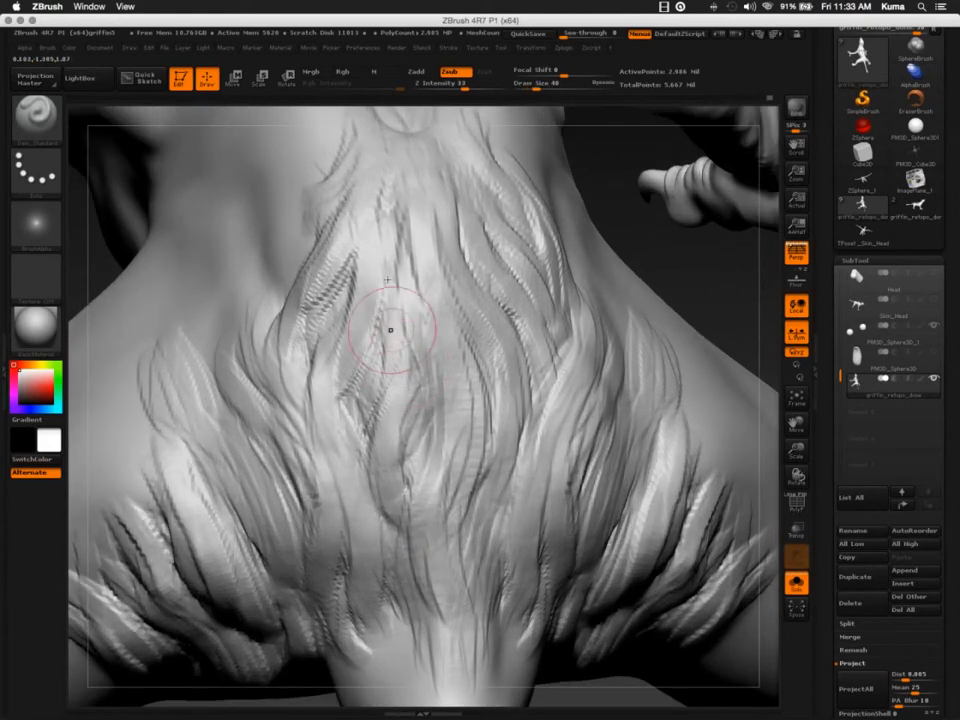
mouse_move(356, 262)
left_mouse_down("shift")
mouse_move(329, 339)
mouse_move(360, 219)
left_mouse_up("shift")
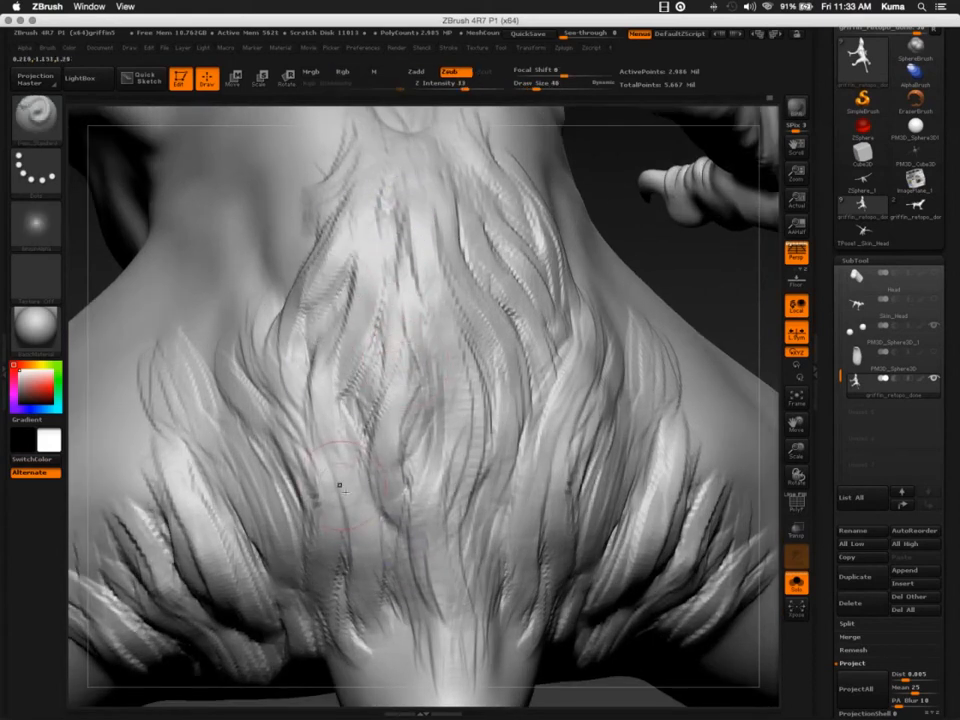
Flatten the clumps down the centre of the lower back with the hPolish brush at draw size 34
key("b")
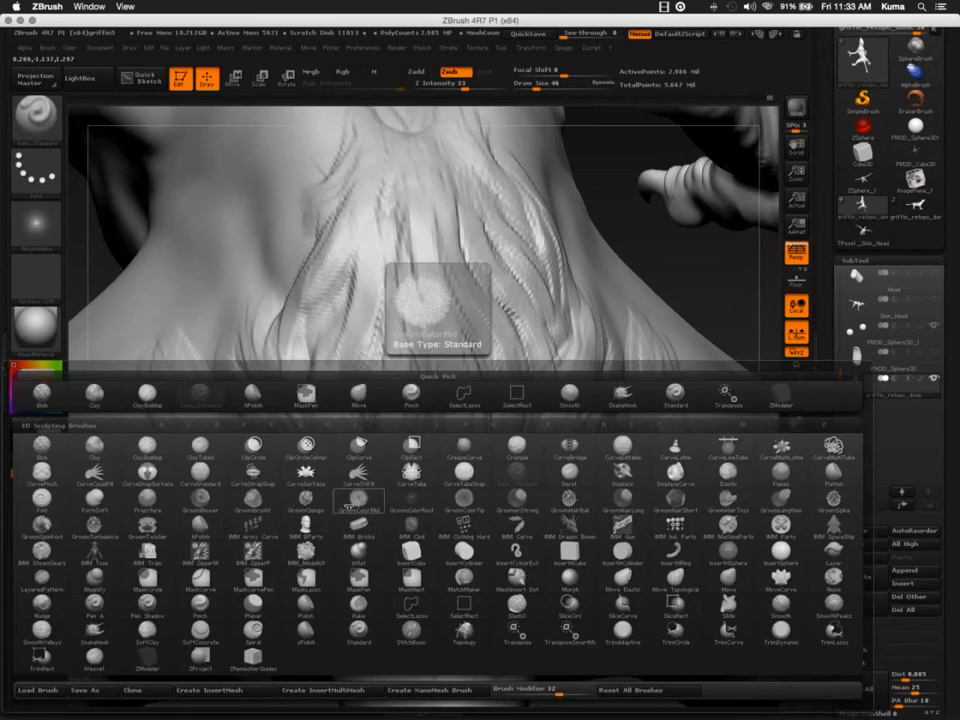
left_click(355, 499)
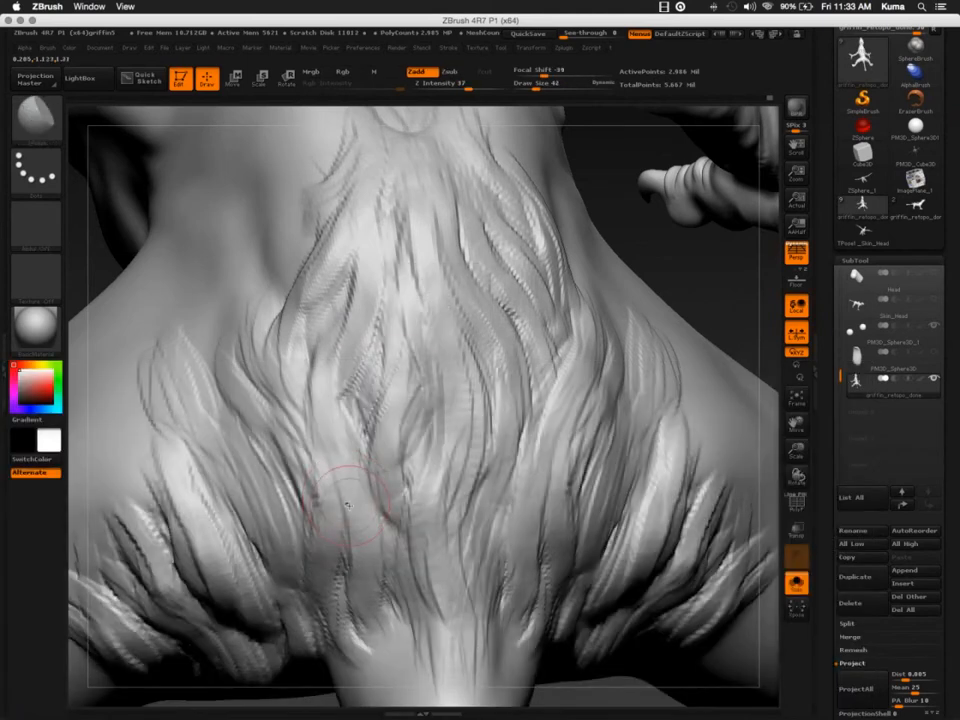
key("[")
left_click_drag(407, 407, 411, 492)
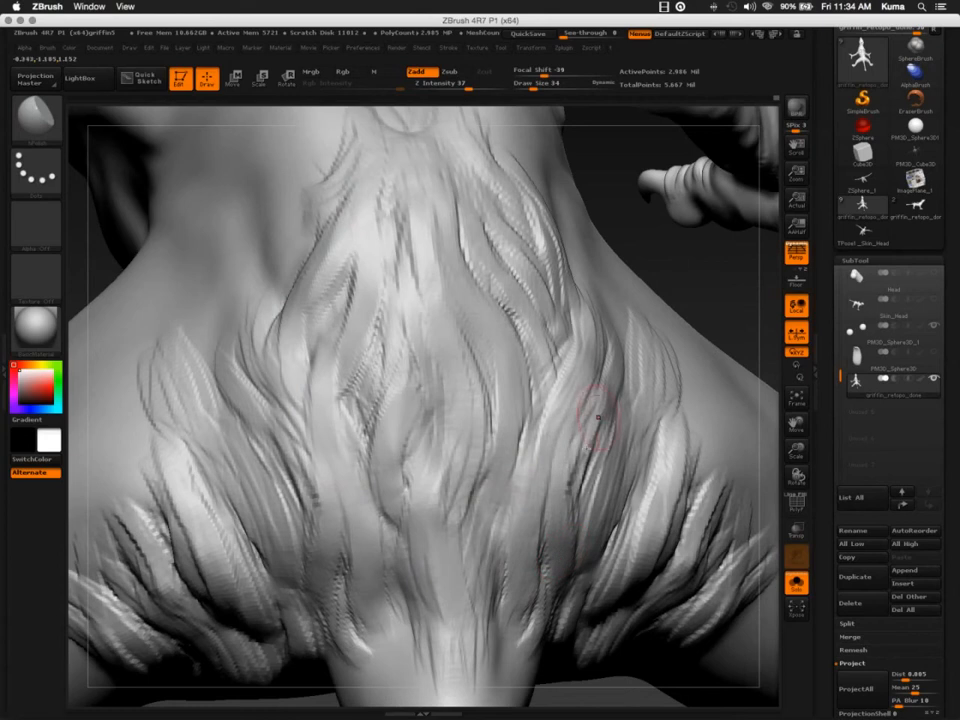
Polish the fur clumps across the flanks, rump and upper thighs into cleaner planes with the same brush
mouse_move(570, 432)
right_mouse_down()
mouse_move(590, 430)
mouse_move(616, 450)
right_mouse_up()
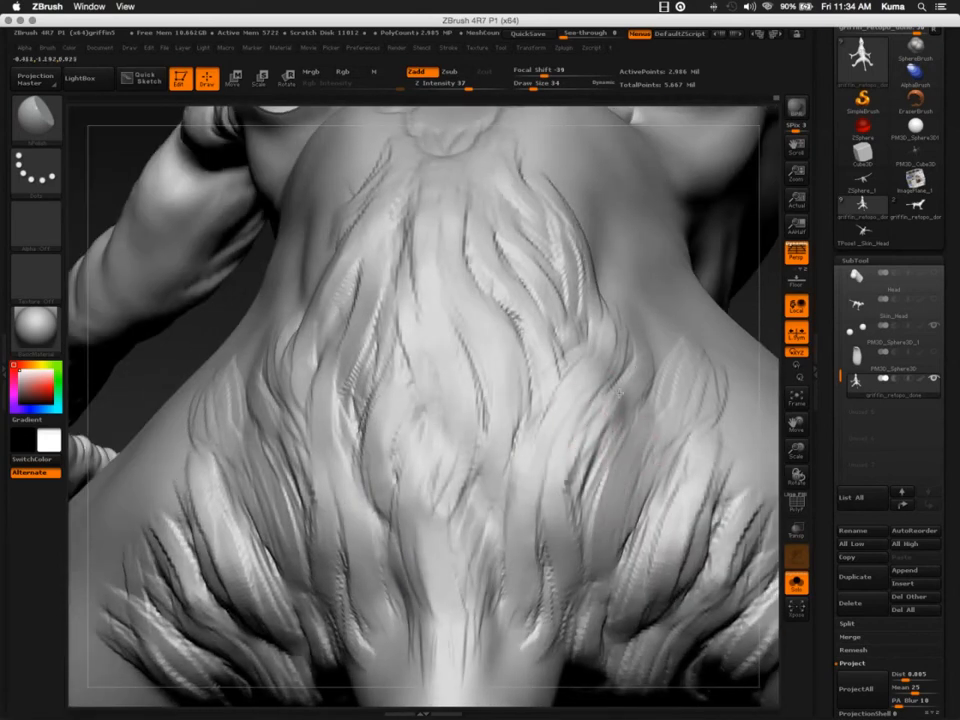
right_click_drag(433, 372, 487, 316)
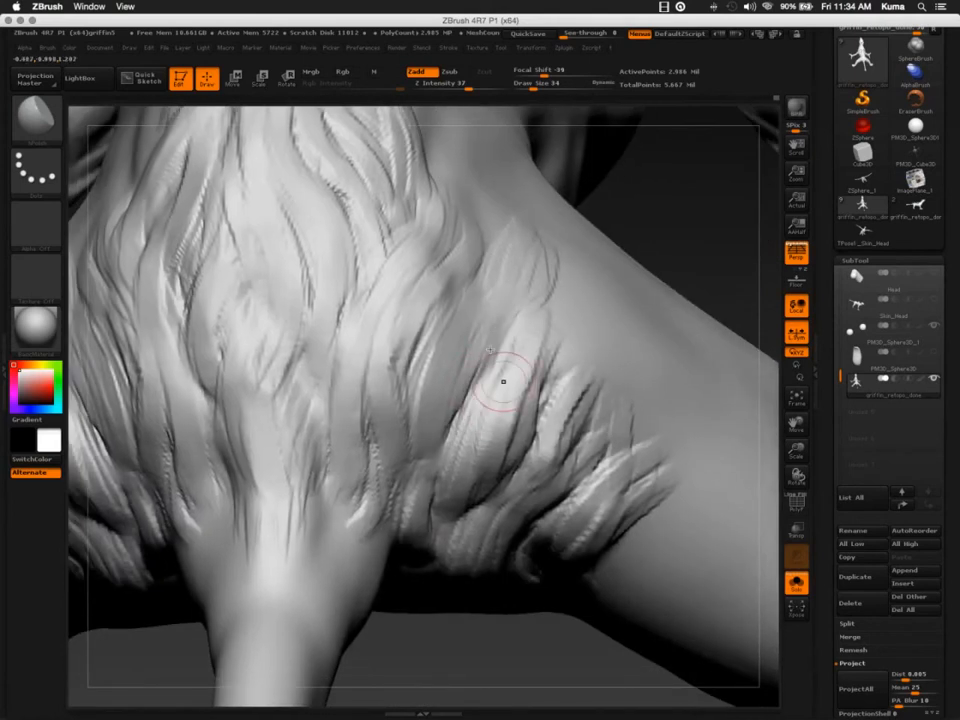
right_click_drag(501, 377, 542, 347)
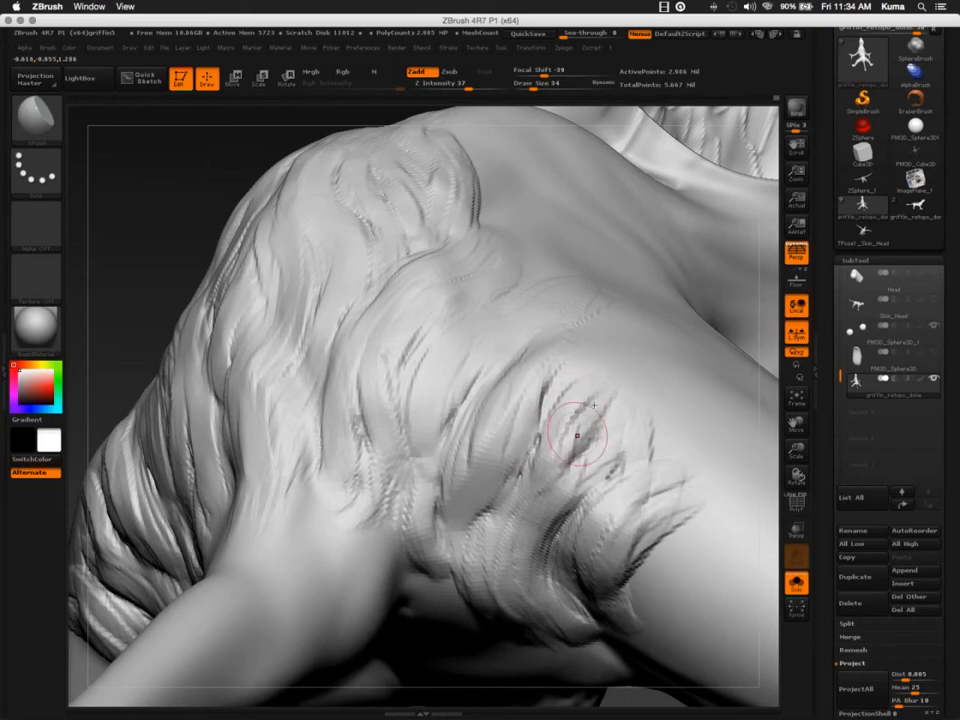
mouse_move(518, 608)
right_mouse_down()
mouse_move(510, 580)
mouse_move(480, 550)
right_mouse_up()
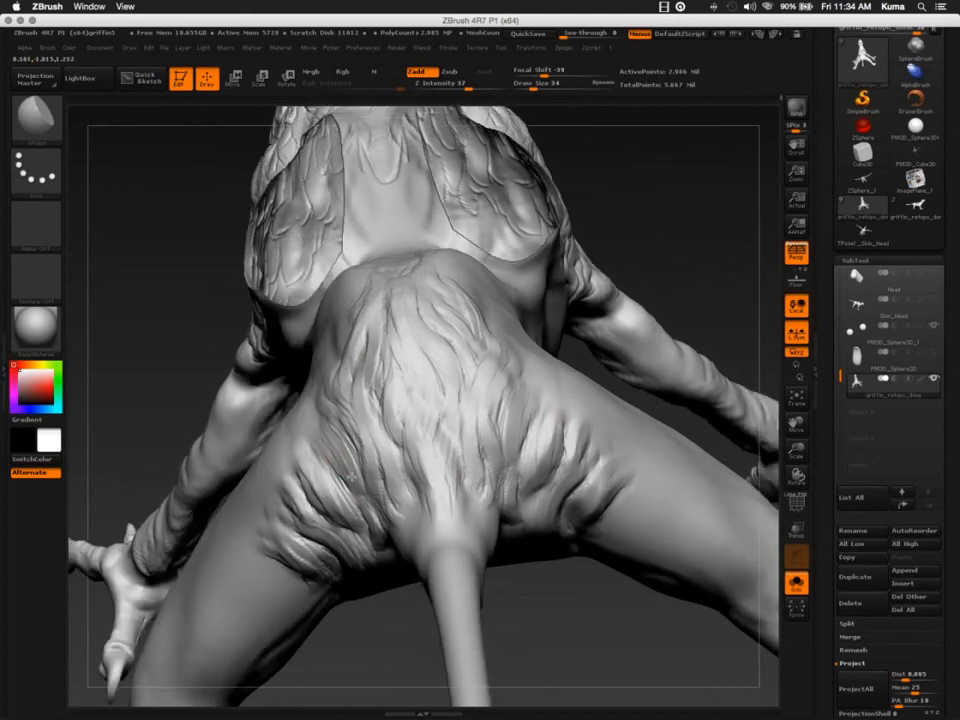
right_click_drag(351, 476, 388, 484)
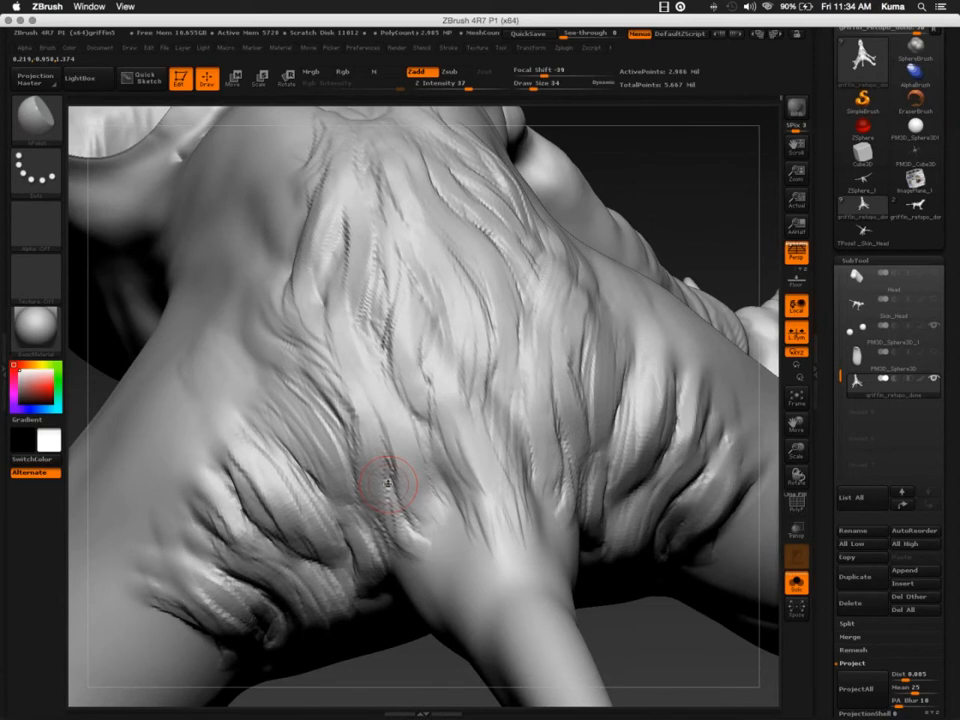
Carve long flowing Dam_Standard grooves between the clumps from the lower back onto the tail base at draw size 22, smoothing the ends
key("b")
key("d")
key("s")
key("bracketleft")
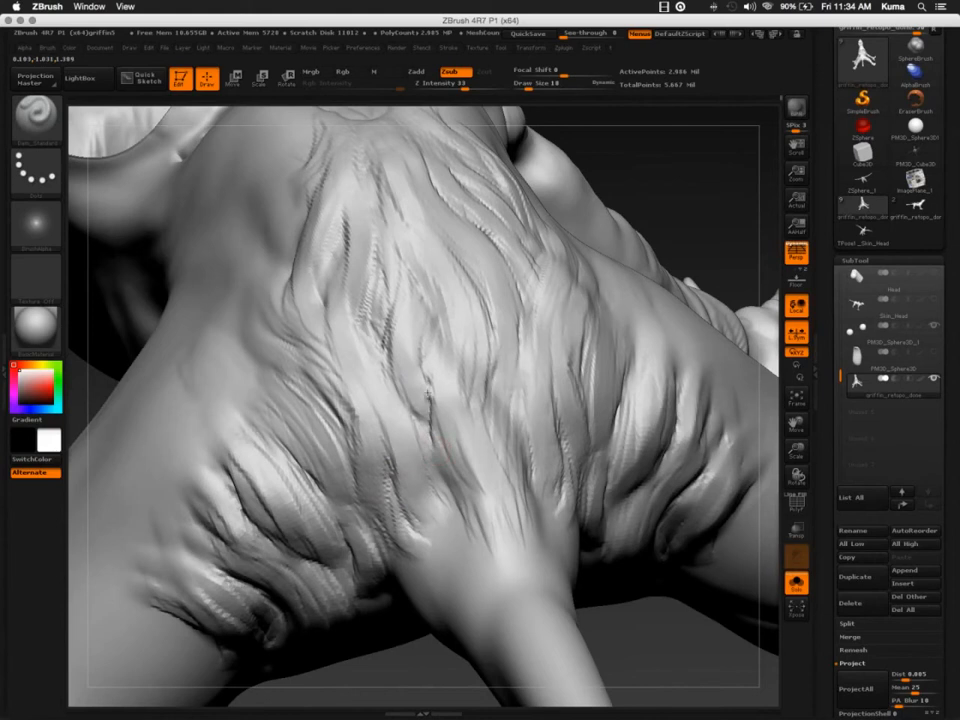
left_click_drag(425, 422, 401, 394)
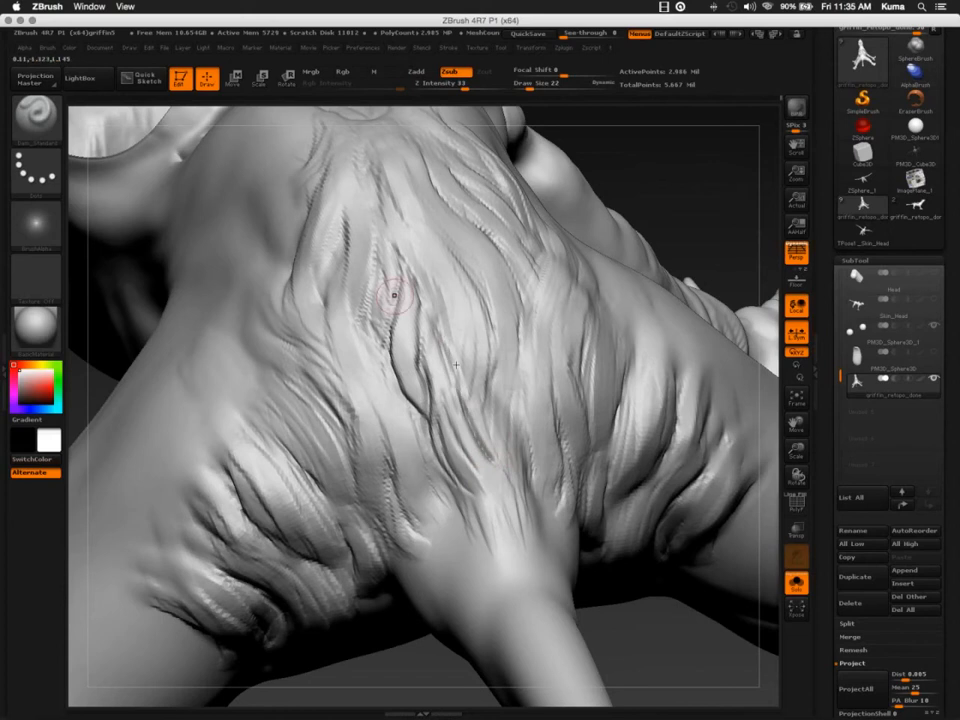
mouse_move(490, 436)
left_mouse_down()
mouse_move(468, 273)
mouse_move(436, 243)
left_mouse_up()
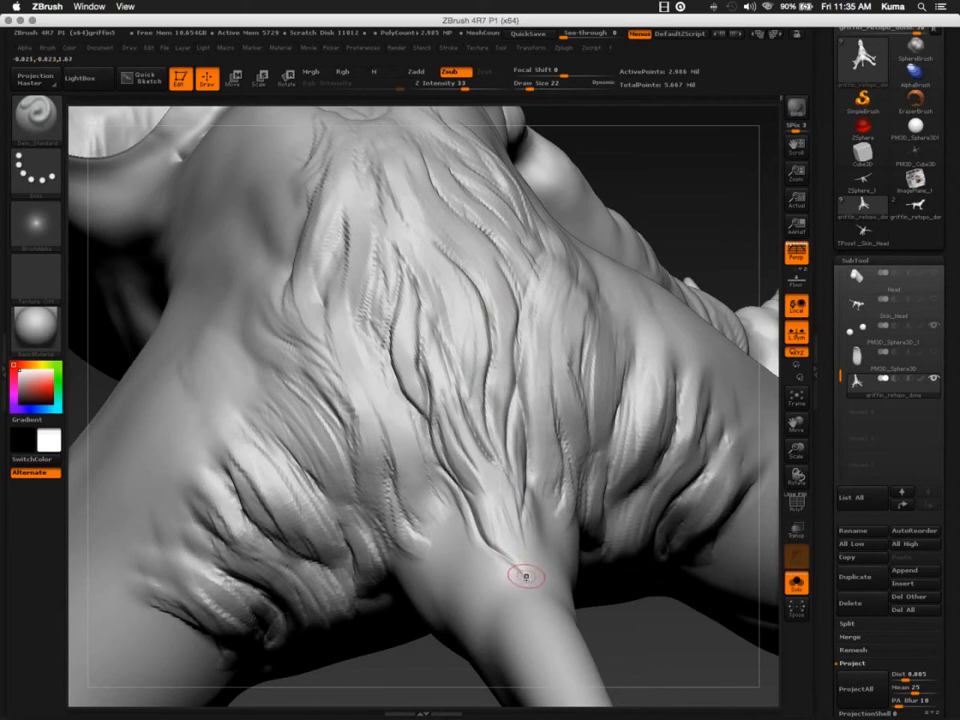
mouse_move(525, 576)
left_mouse_down()
mouse_move(502, 532)
mouse_move(527, 550)
mouse_move(516, 526)
mouse_move(443, 425)
left_mouse_up()
key("shift")
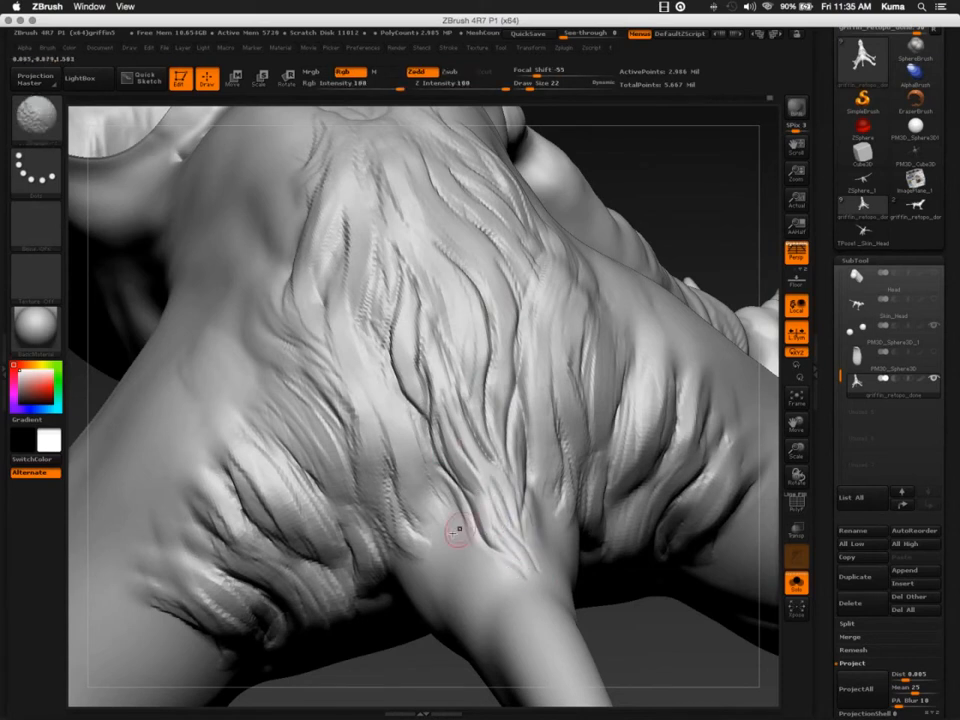
Deepen the grooves between clumps beside the tail base and up the left side of the lower back with draw size 26
right_click_drag(459, 529, 560, 522)
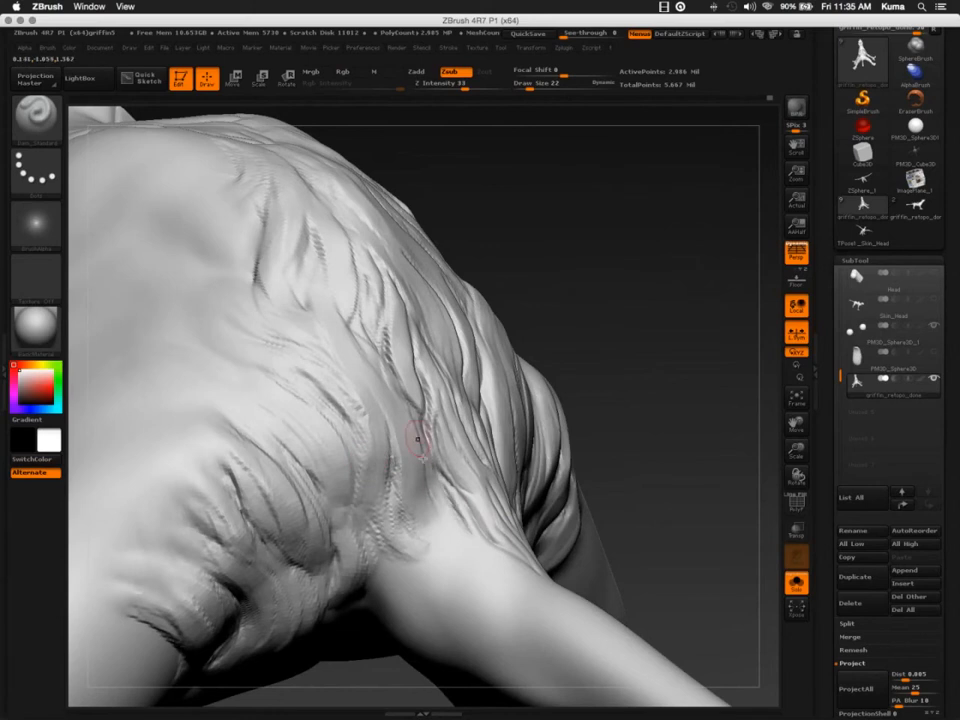
right_click_drag(418, 438, 432, 518)
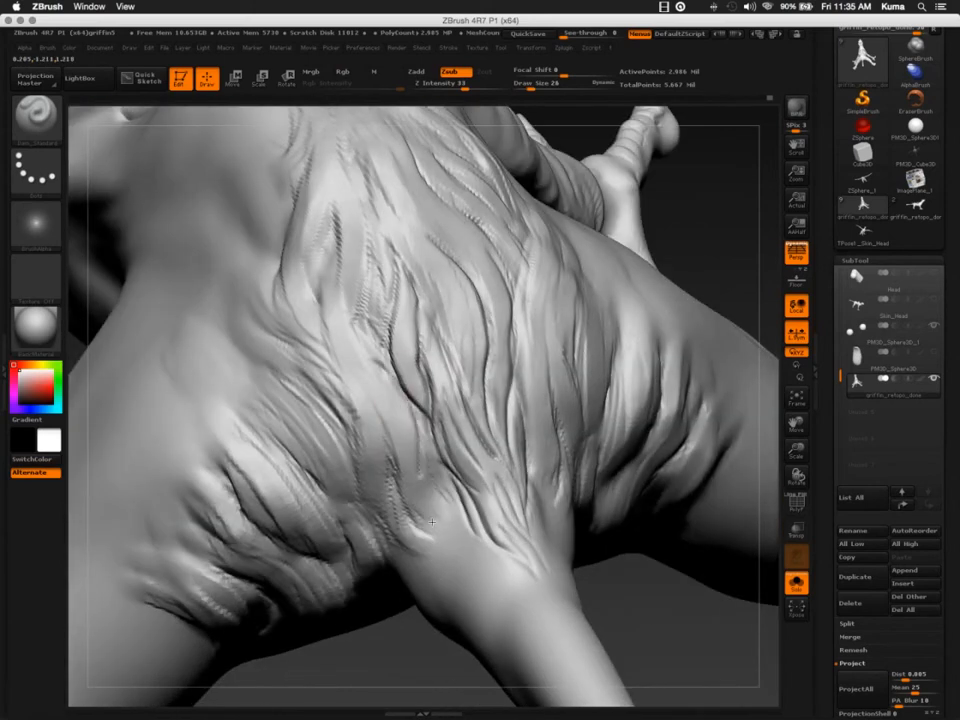
right_click_drag(432, 515, 417, 517)
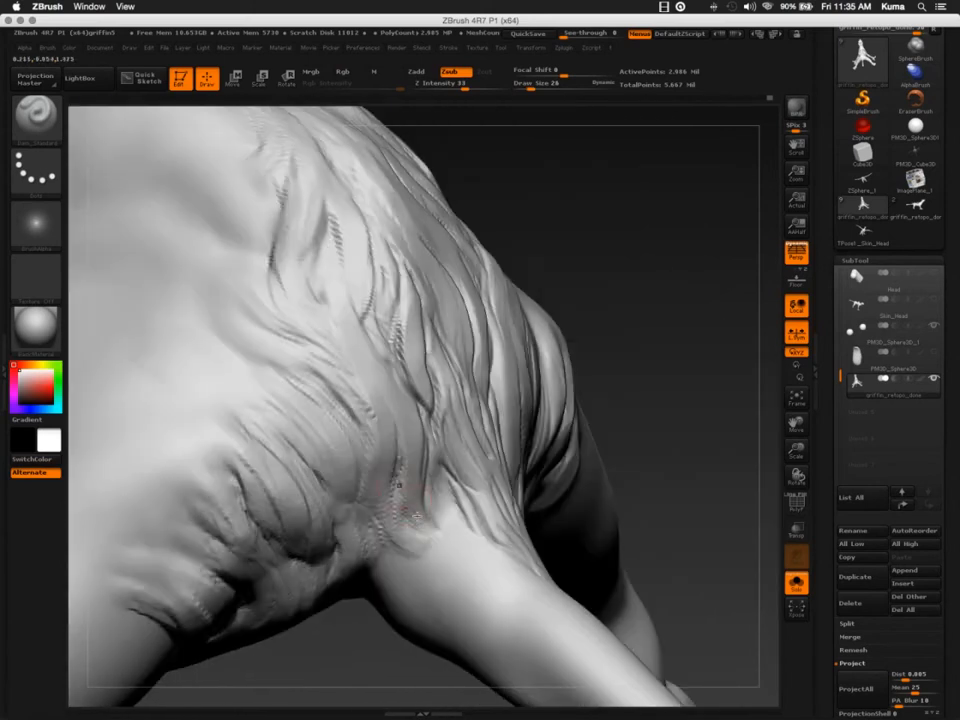
right_click_drag(349, 345, 395, 427)
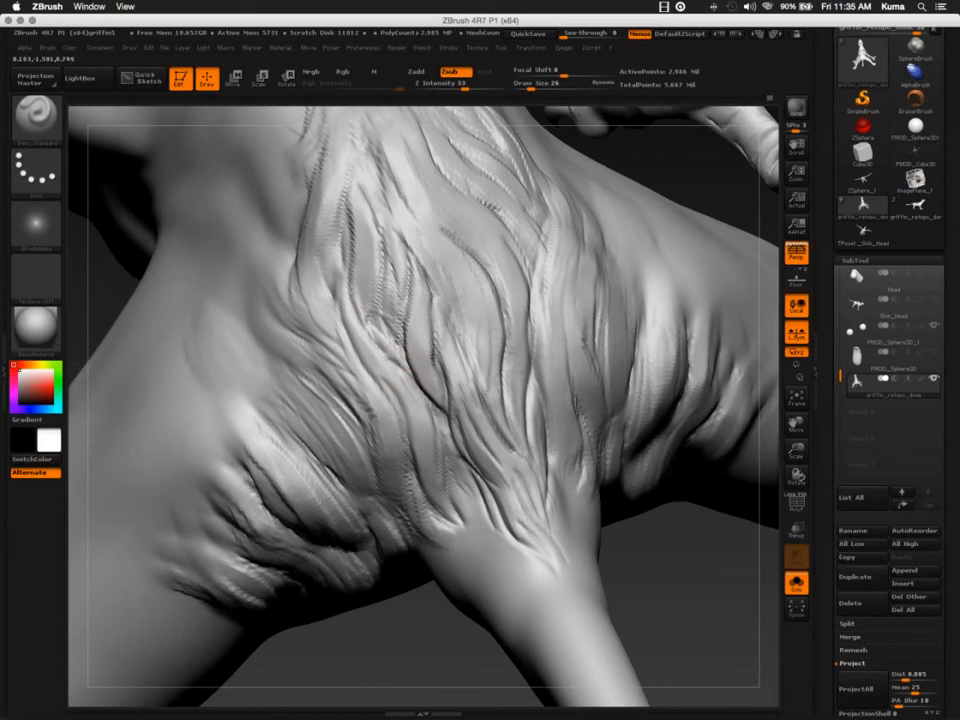
mouse_move(328, 251)
right_mouse_down()
mouse_move(322, 285)
mouse_move(316, 248)
mouse_move(345, 374)
right_mouse_up()
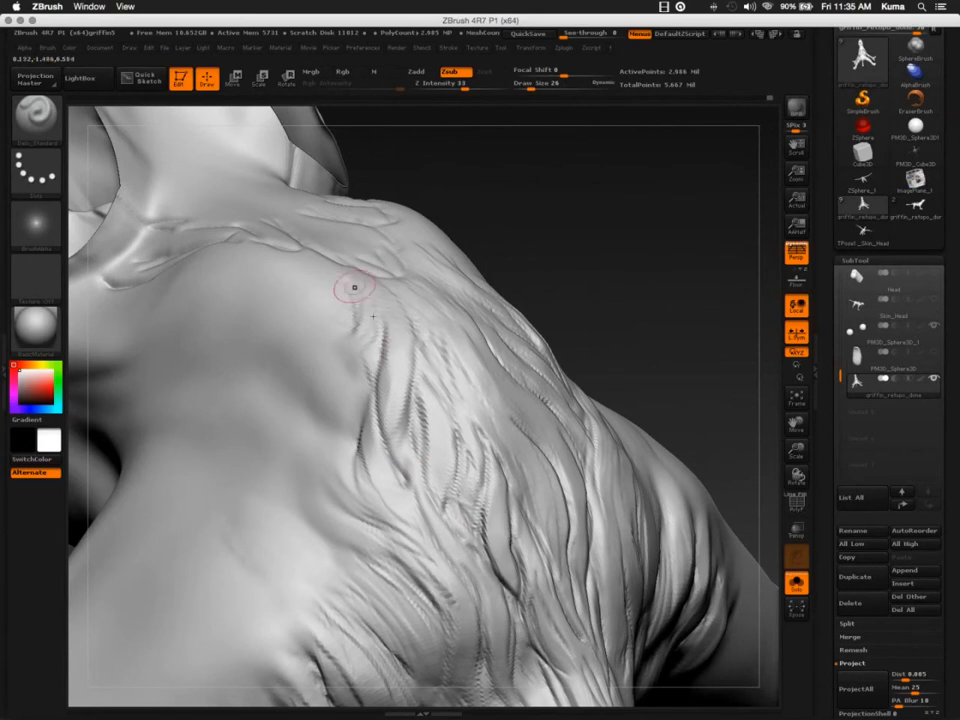
right_click_drag(381, 291, 381, 317)
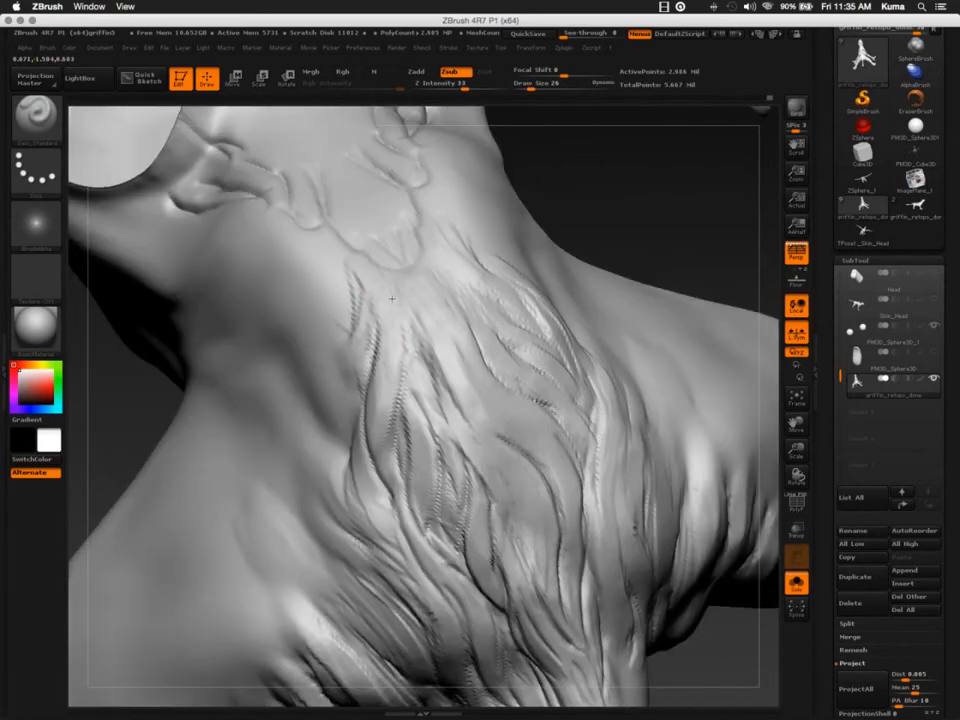
Carve Dam_Standard grooves down the middle of the lower back, just below the feather tips, at draw size 26
left_click_drag(388, 300, 428, 394)
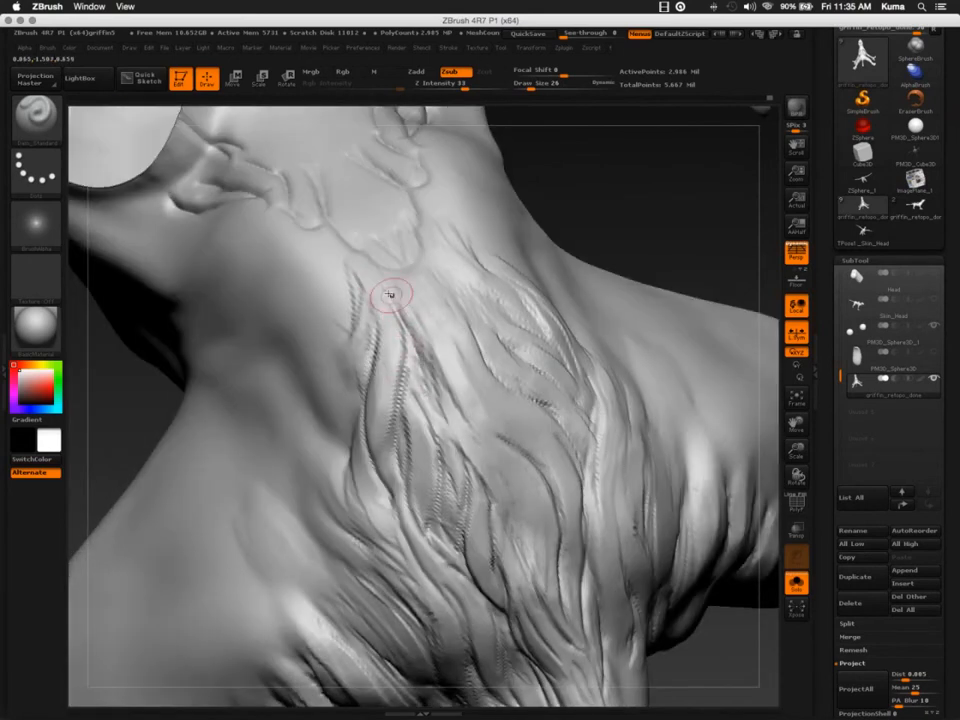
left_click_drag(392, 295, 458, 408)
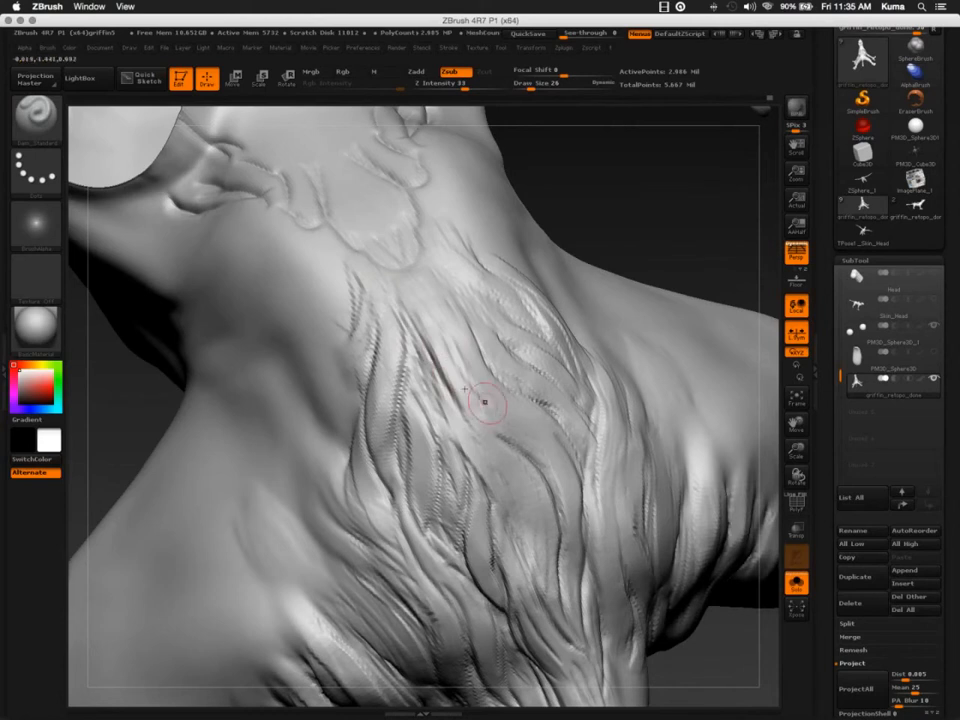
right_click_drag(484, 402, 467, 289)
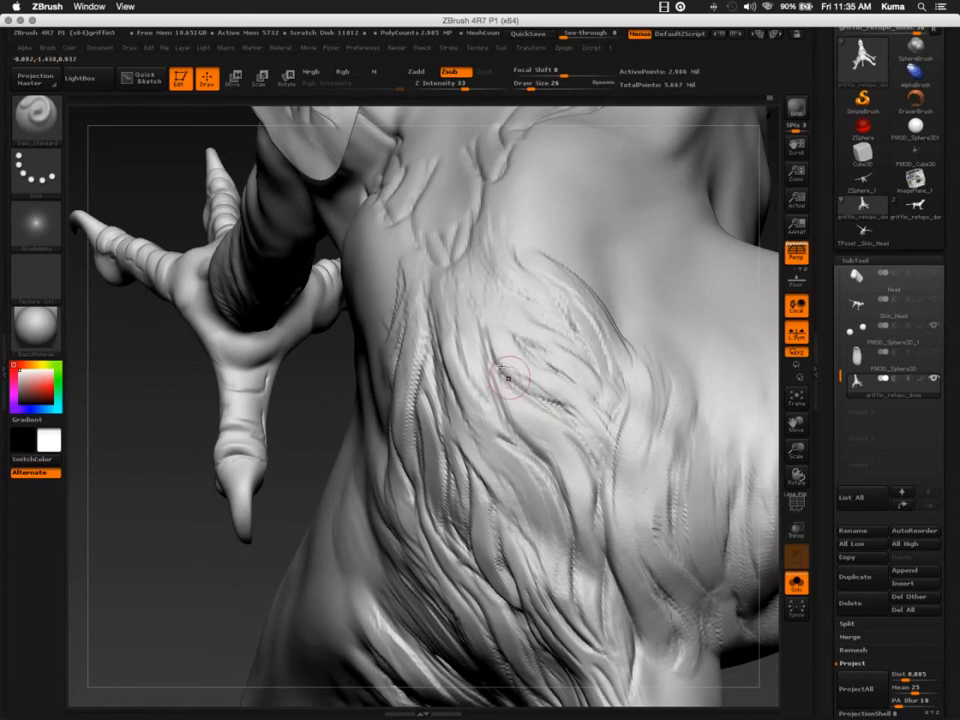
mouse_move(480, 294)
left_mouse_down()
mouse_move(533, 362)
mouse_move(521, 355)
mouse_move(537, 357)
left_mouse_up()
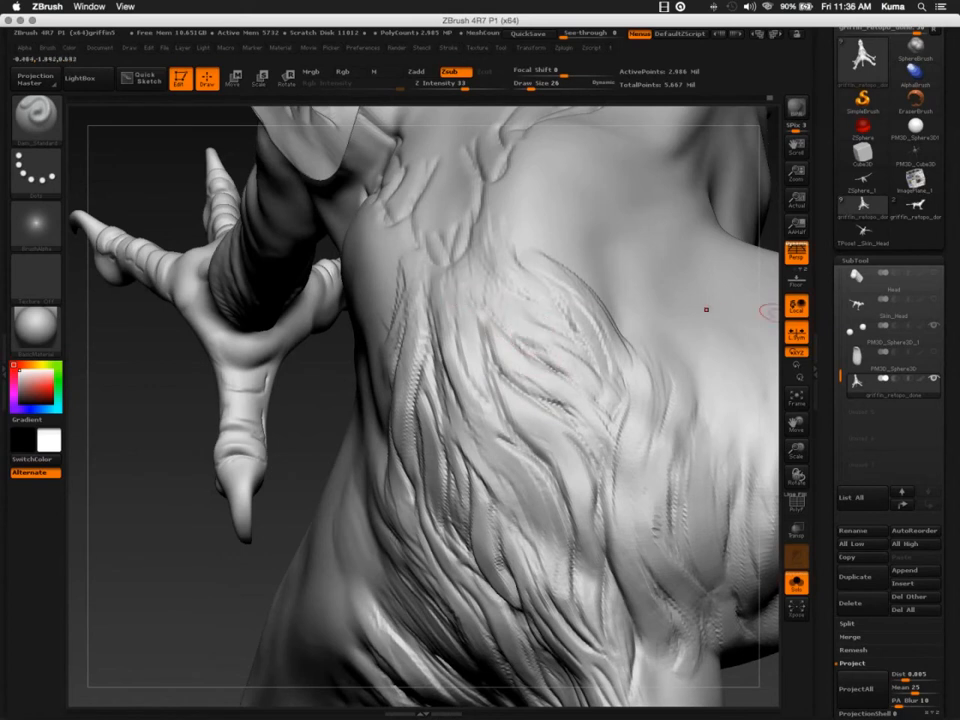
key("super+Tab")
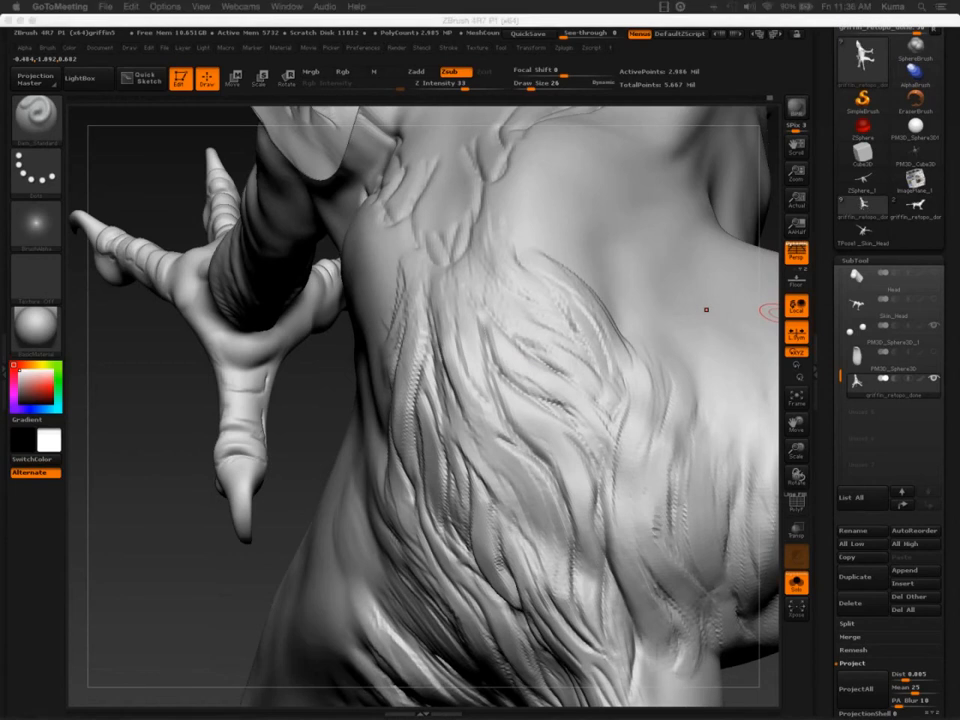
left_click(366, 423)
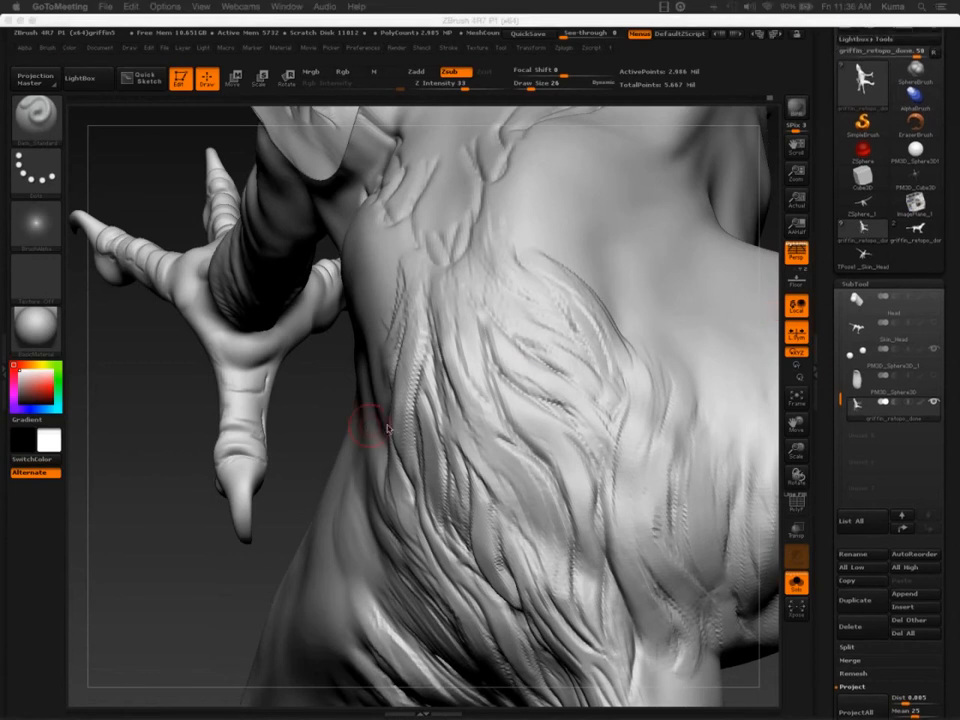
left_click(372, 496)
Carve flowing grooves from the left side of the rump into the side of the tail base at draw size 26
mouse_move(386, 532)
right_mouse_down()
mouse_move(417, 453)
mouse_move(408, 383)
right_mouse_up()
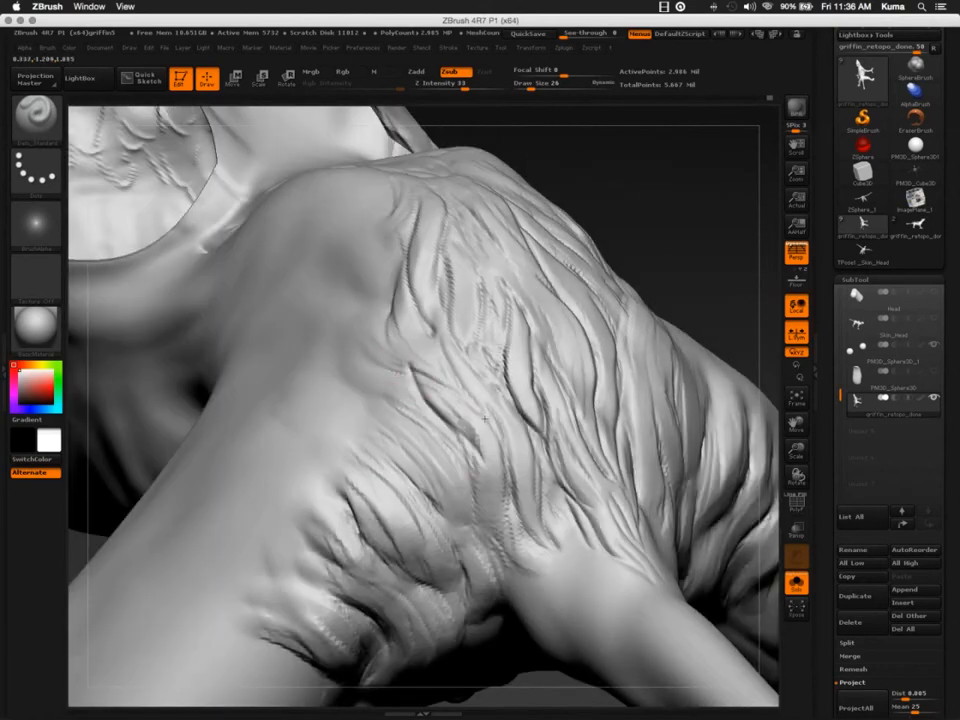
mouse_move(462, 444)
left_mouse_down()
mouse_move(476, 505)
mouse_move(536, 576)
left_mouse_up()
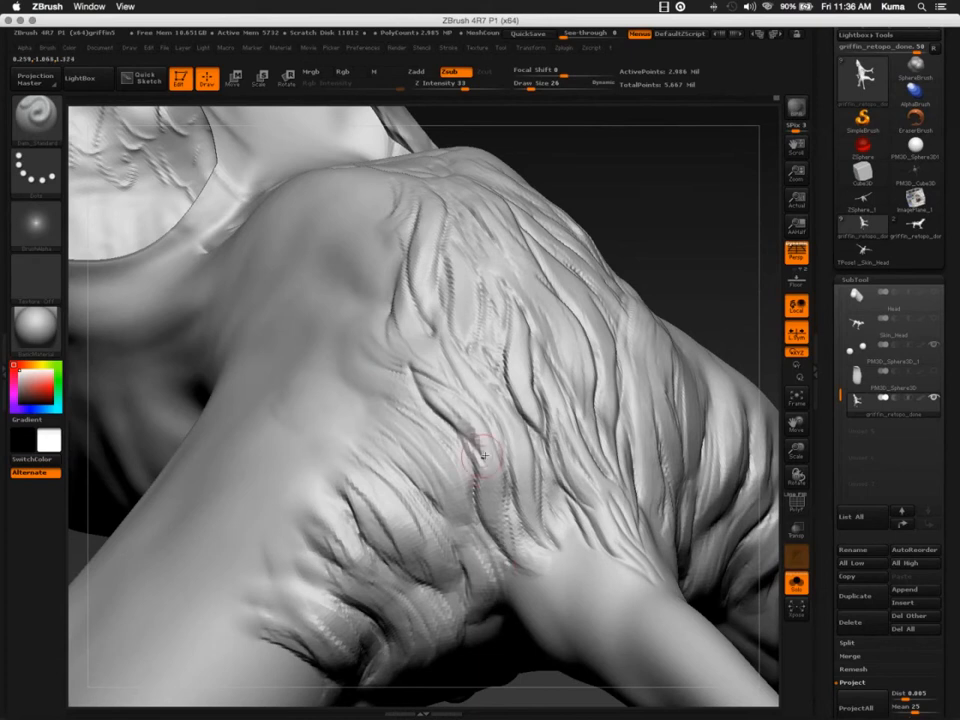
mouse_move(494, 450)
left_mouse_down()
mouse_move(498, 486)
mouse_move(540, 563)
left_mouse_up()
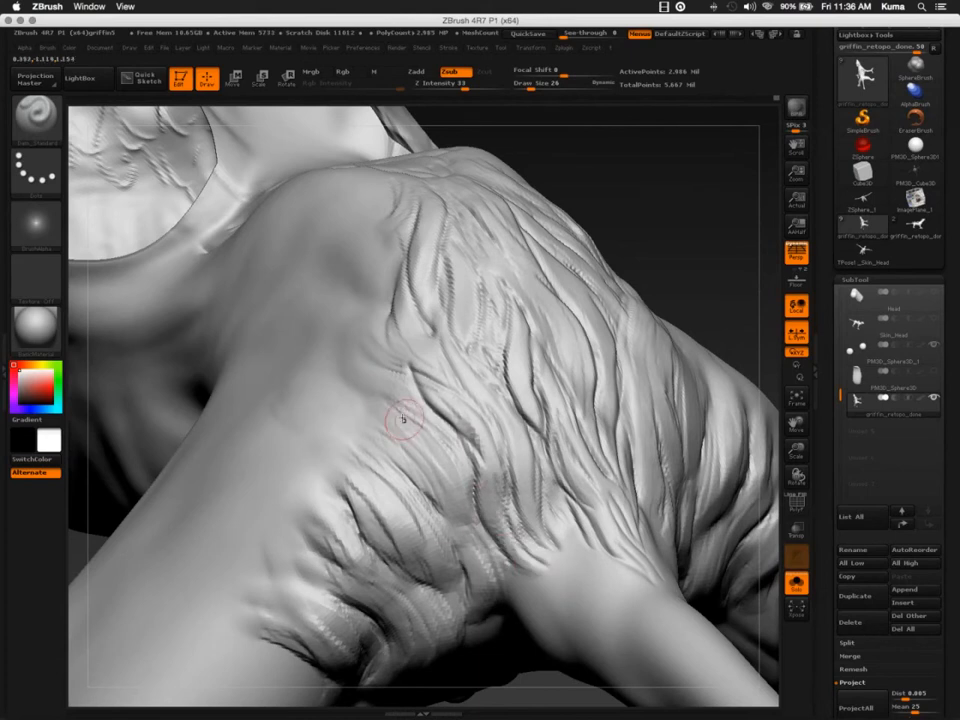
mouse_move(292, 306)
right_mouse_down()
mouse_move(390, 387)
mouse_move(424, 372)
mouse_move(435, 381)
right_mouse_up()
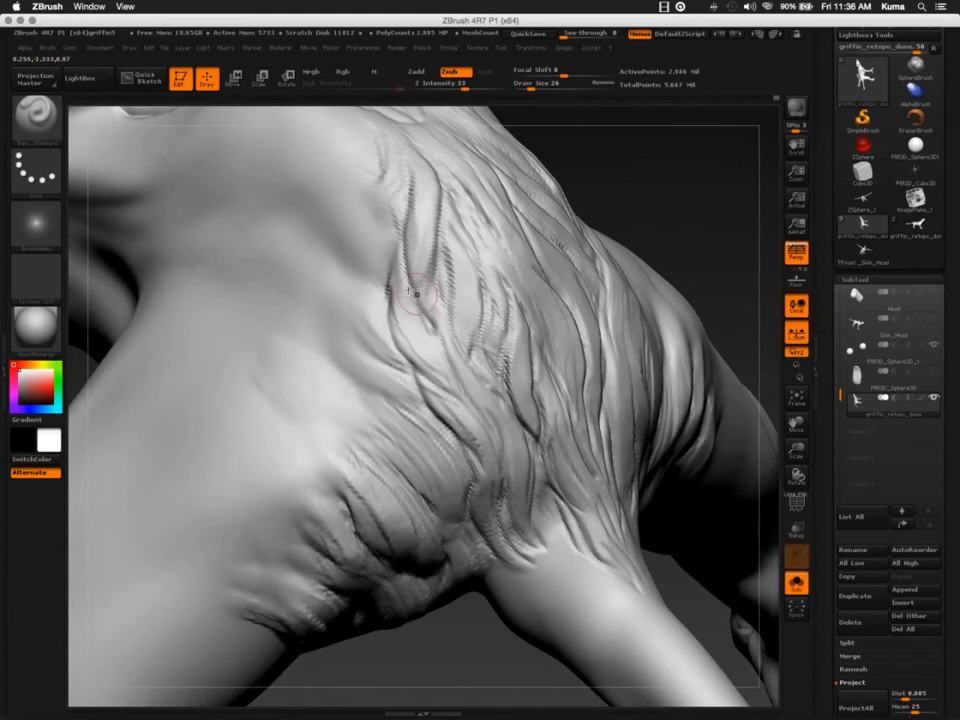
right_click_drag(423, 313, 425, 324)
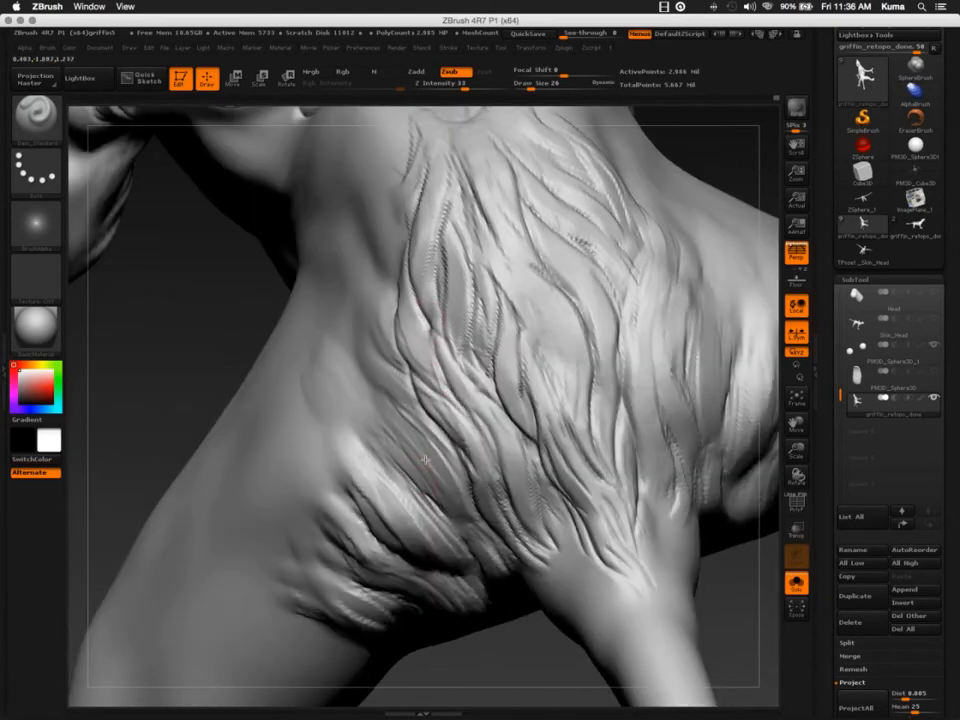
Extend the grooves between the clumps across the left hip and upper thigh, smoothing the clump surface beside the tail base
right_click_drag(425, 461, 423, 467)
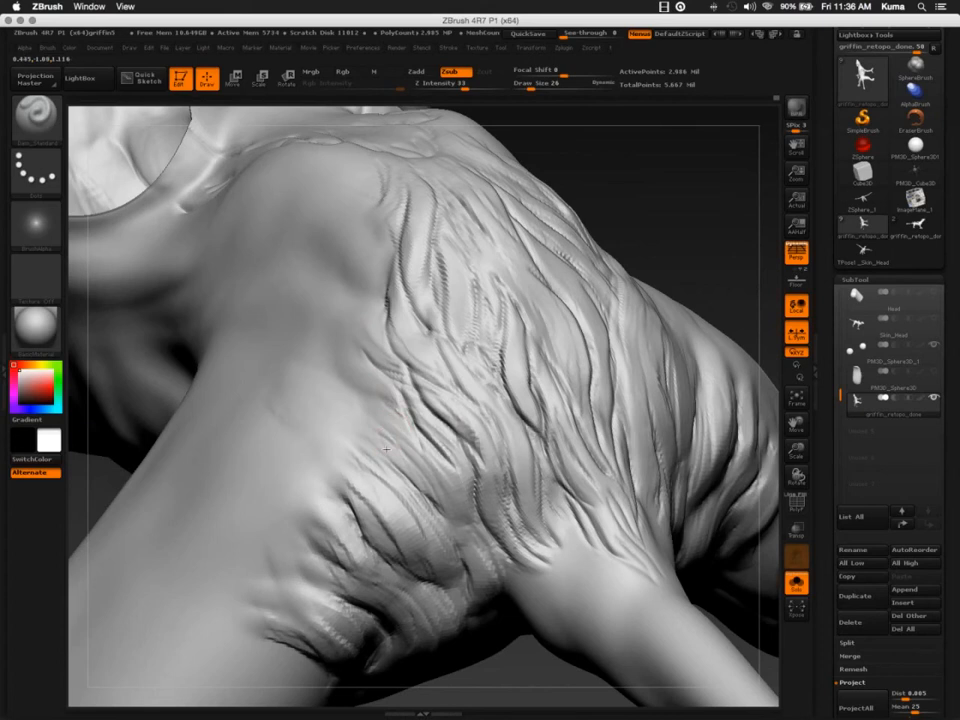
right_click_drag(387, 439, 397, 467)
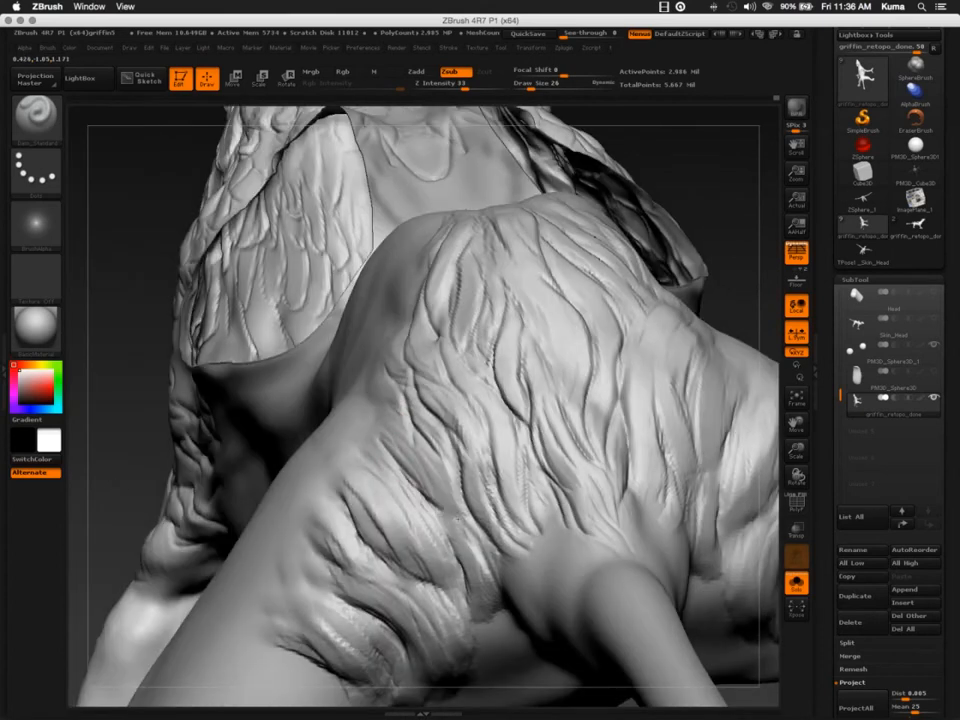
right_click_drag(433, 518, 420, 506)
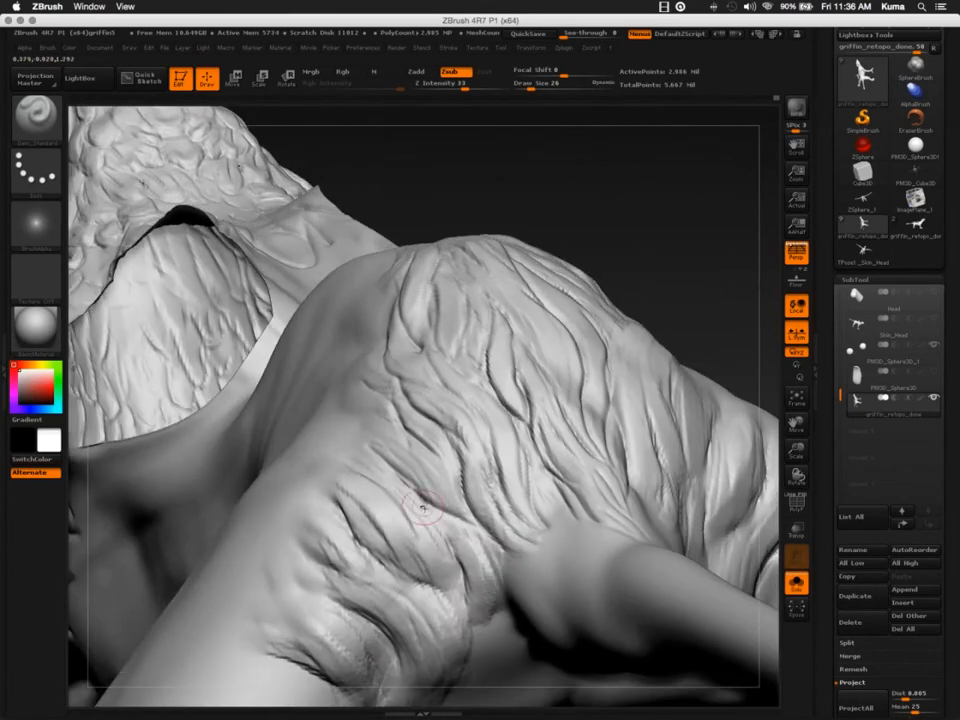
left_click_drag(487, 540, 476, 539, "shift")
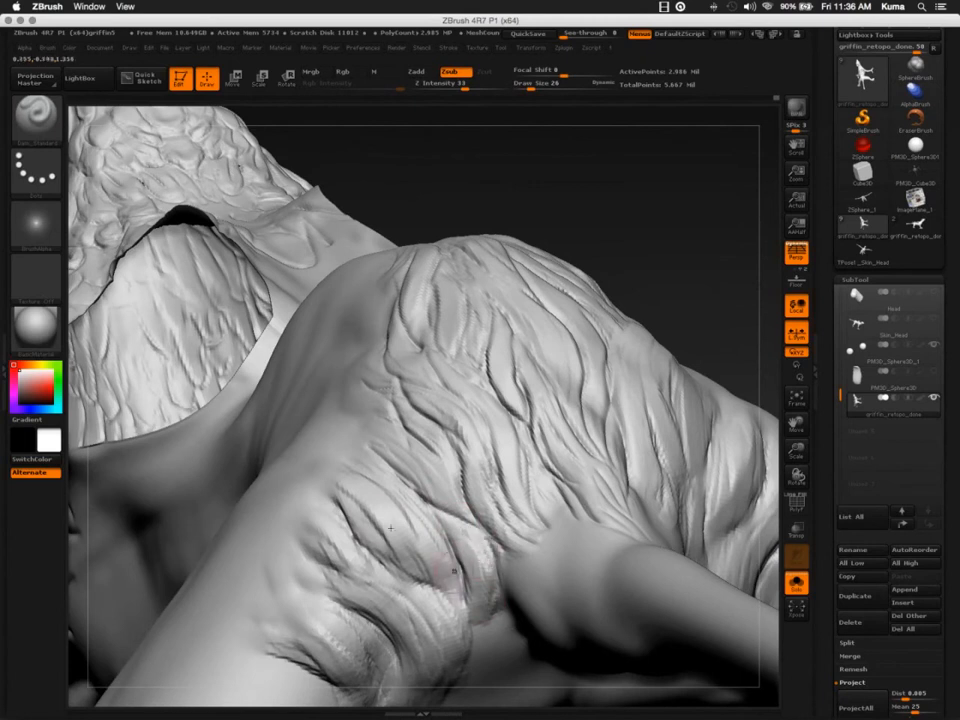
right_click_drag(453, 571, 435, 581)
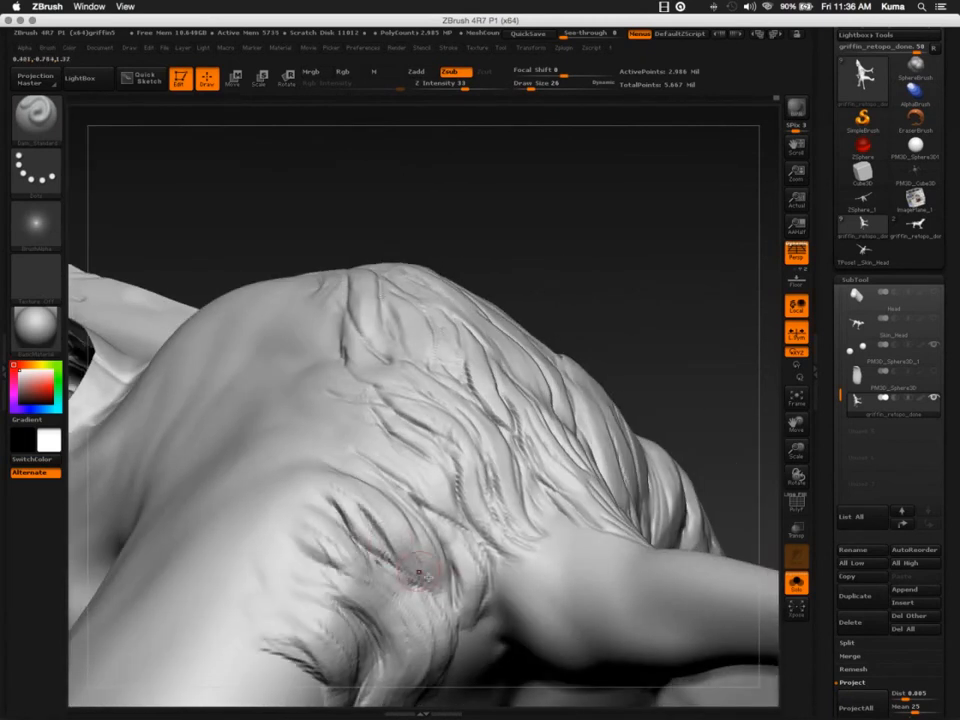
right_click_drag(378, 492, 365, 444)
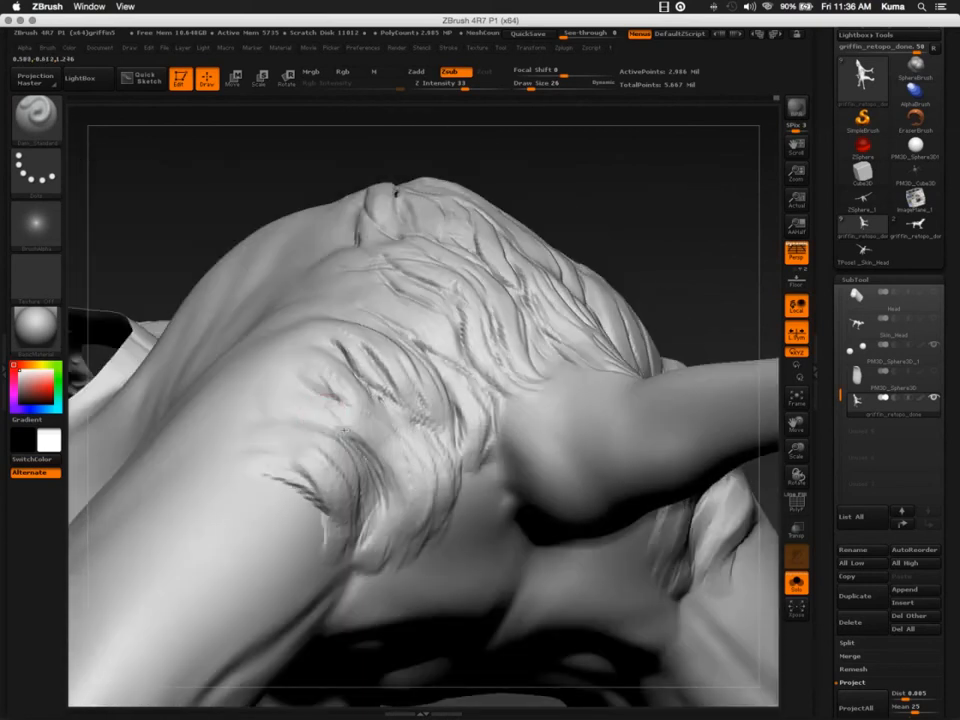
Carve curved grooves around the lowest clumps at the back of the left thigh, wrapping them underneath, and sharpen their outer tips
mouse_move(365, 444)
left_mouse_down()
mouse_move(388, 513)
mouse_move(362, 542)
left_mouse_up()
mouse_move(437, 444)
left_mouse_down()
mouse_move(450, 452)
mouse_move(386, 568)
left_mouse_up()
left_click_drag(443, 500, 350, 573)
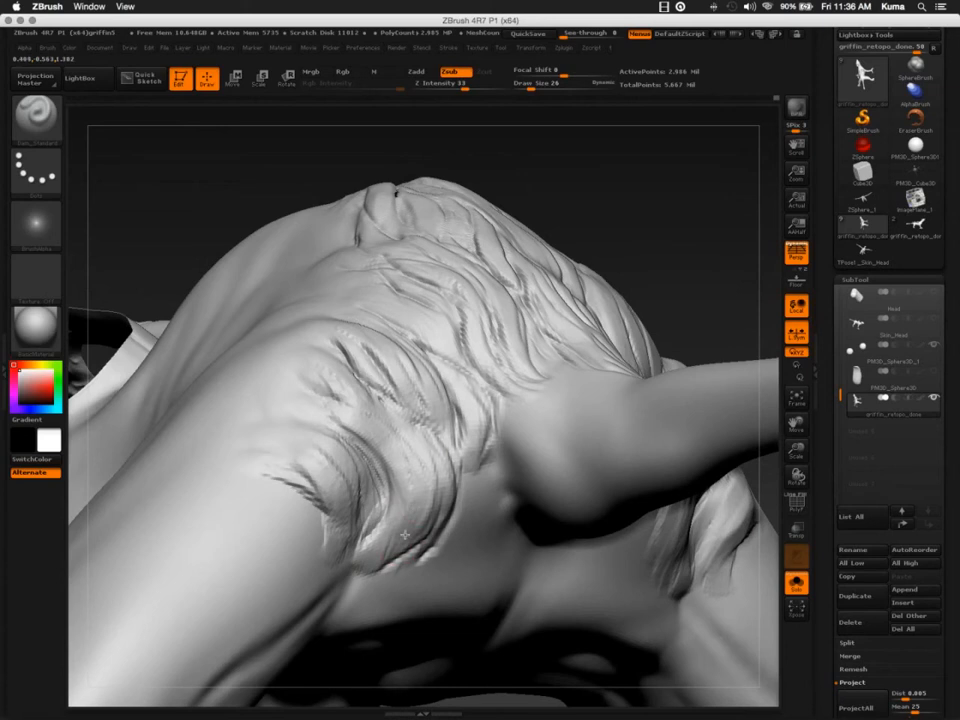
right_click_drag(369, 499, 339, 545)
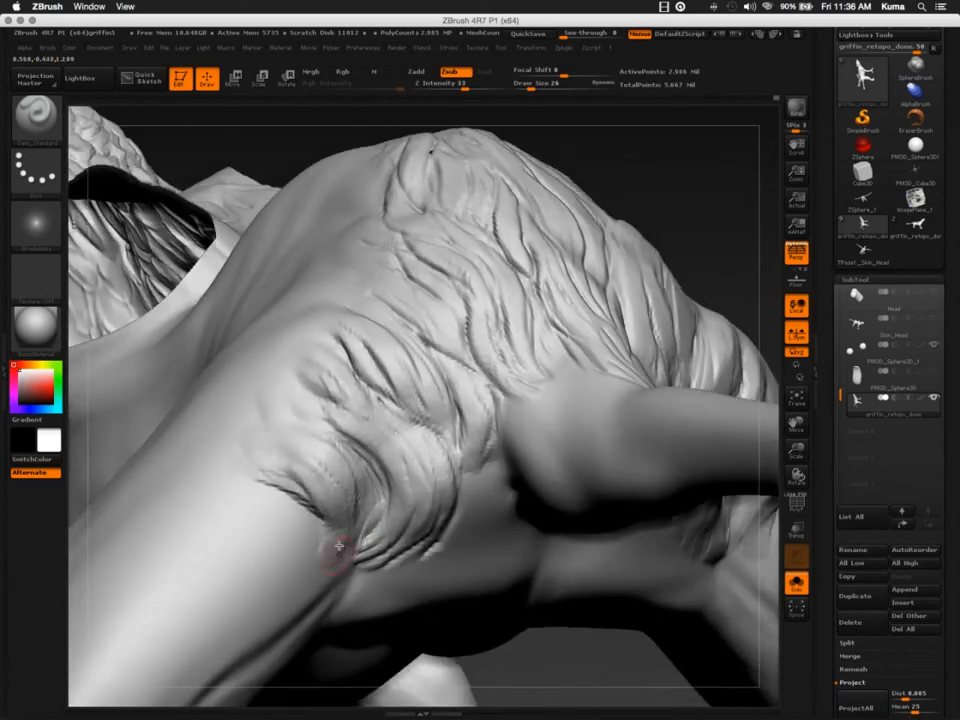
left_click_drag(339, 545, 272, 481)
mouse_move(321, 471)
right_mouse_down()
mouse_move(366, 496)
mouse_move(374, 478)
right_mouse_up()
left_click_drag(326, 432, 300, 374)
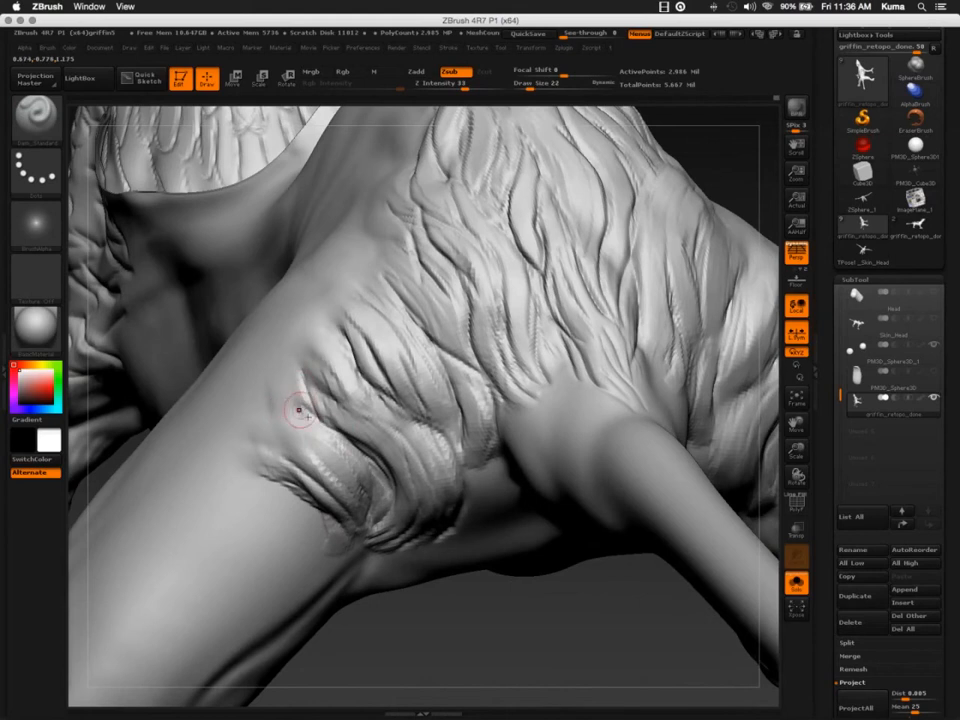
Carve deep tapering grooves between the clumps on the opposite hip with the brush enlarged to draw size 30
mouse_move(369, 339)
right_mouse_down()
mouse_move(396, 457)
mouse_move(386, 476)
mouse_move(348, 400)
right_mouse_up()
key("bracketright")
key("bracketright")
key("bracketright")
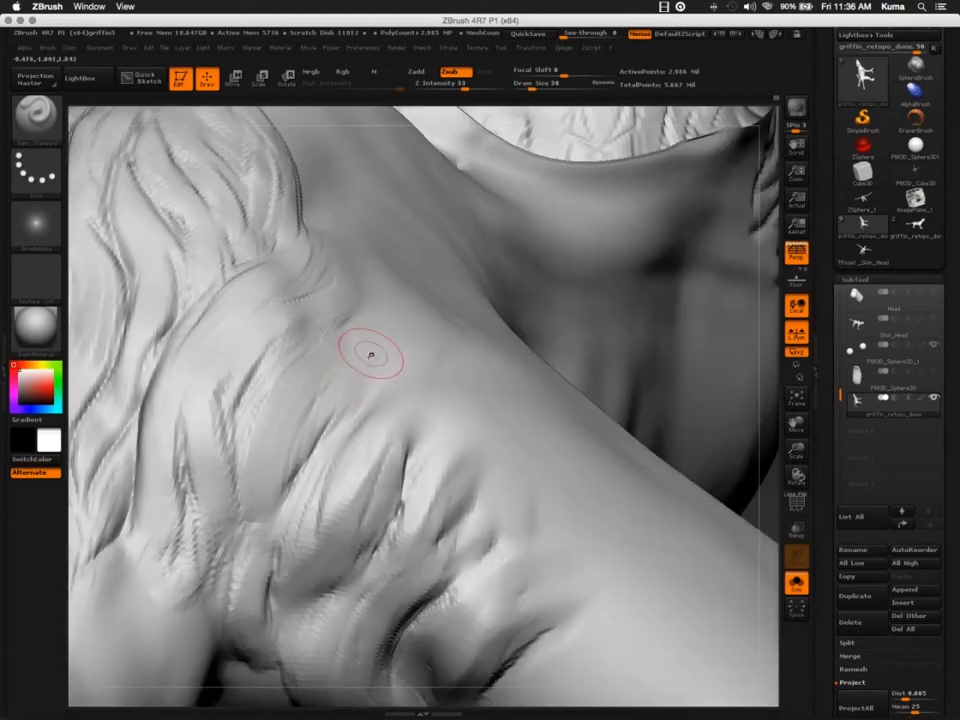
mouse_move(330, 426)
left_mouse_down()
mouse_move(361, 366)
mouse_move(285, 486)
left_mouse_up()
mouse_move(362, 370)
left_mouse_down()
mouse_move(285, 500)
mouse_move(272, 486)
left_mouse_up()
left_click_drag(338, 358, 278, 466)
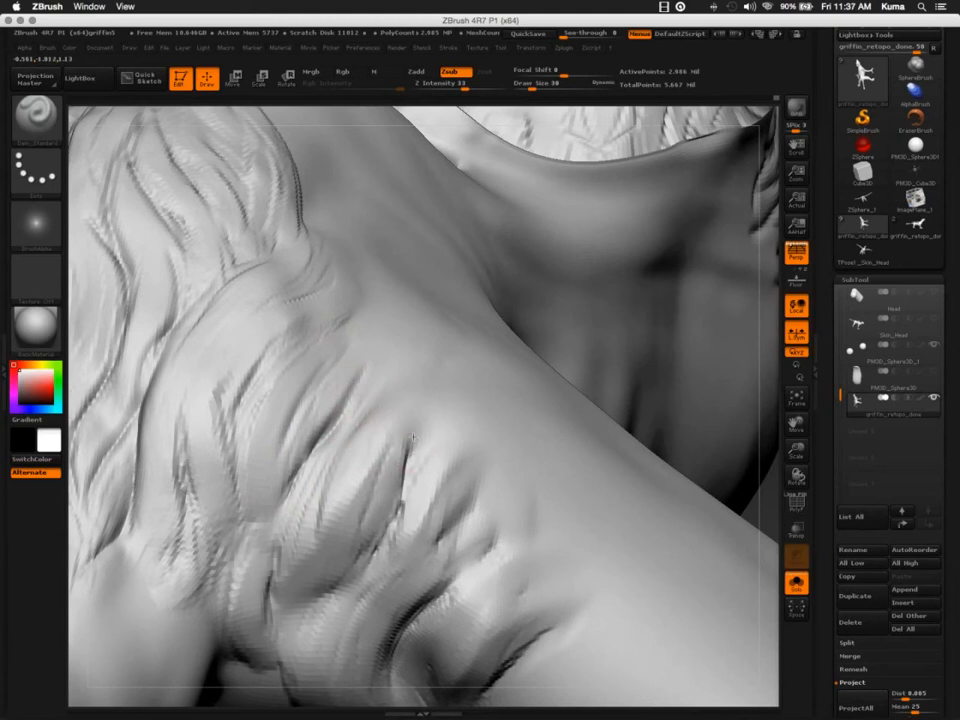
left_click_drag(393, 515, 410, 423)
left_click_drag(388, 492, 298, 635)
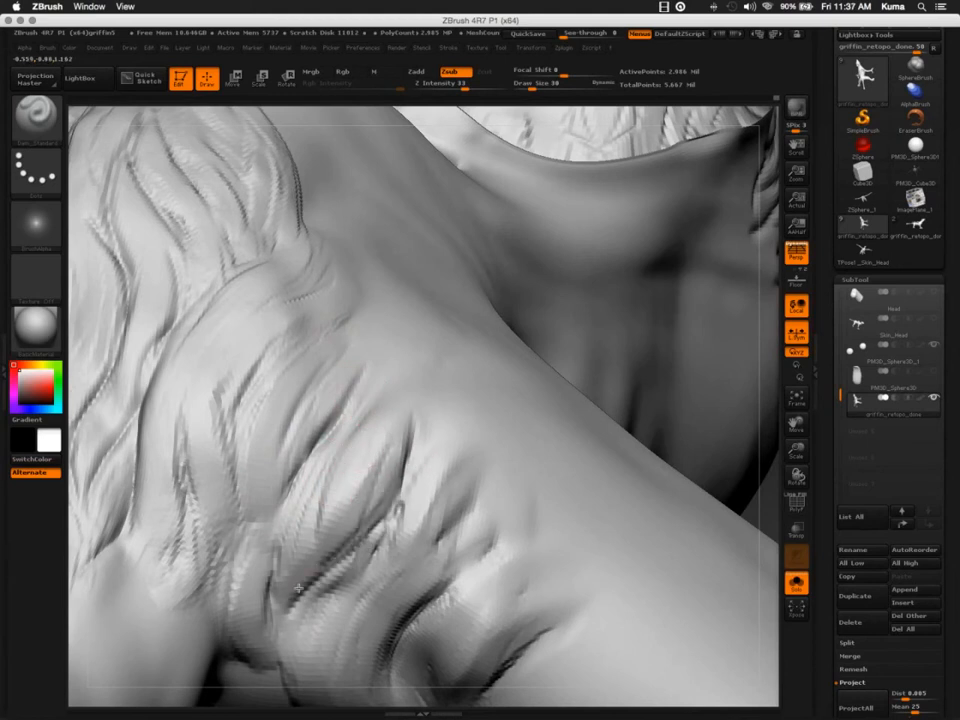
Cut curved grooves through the lower clumps on that thigh and carry them around its inner edge beneath the rump
right_click_drag(334, 610, 340, 447, "alt")
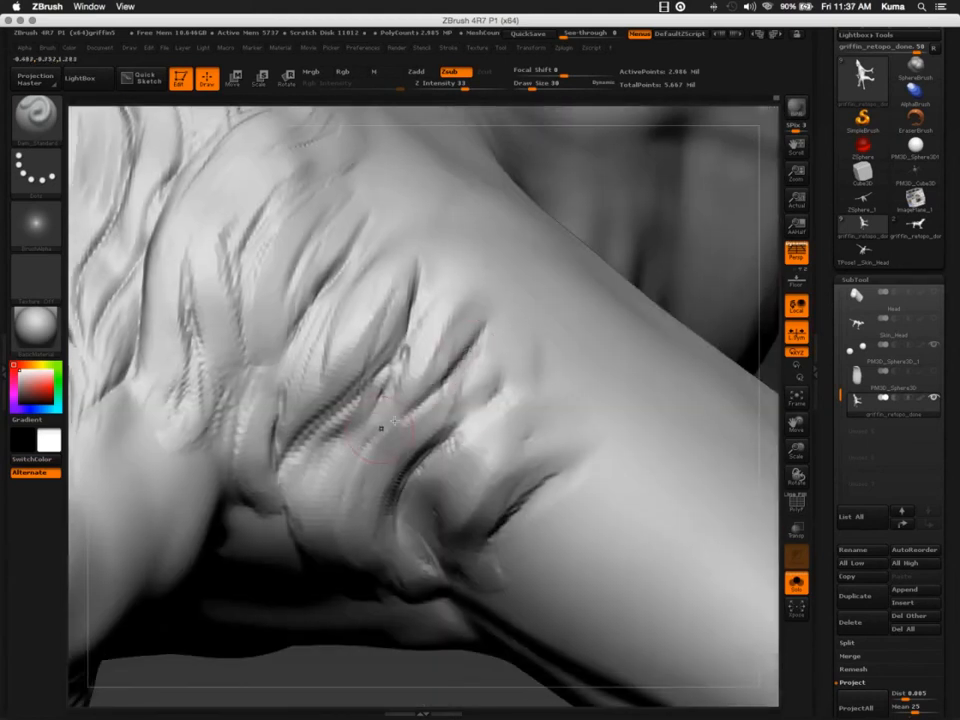
mouse_move(490, 338)
left_mouse_down()
mouse_move(411, 455)
mouse_move(386, 536)
left_mouse_up()
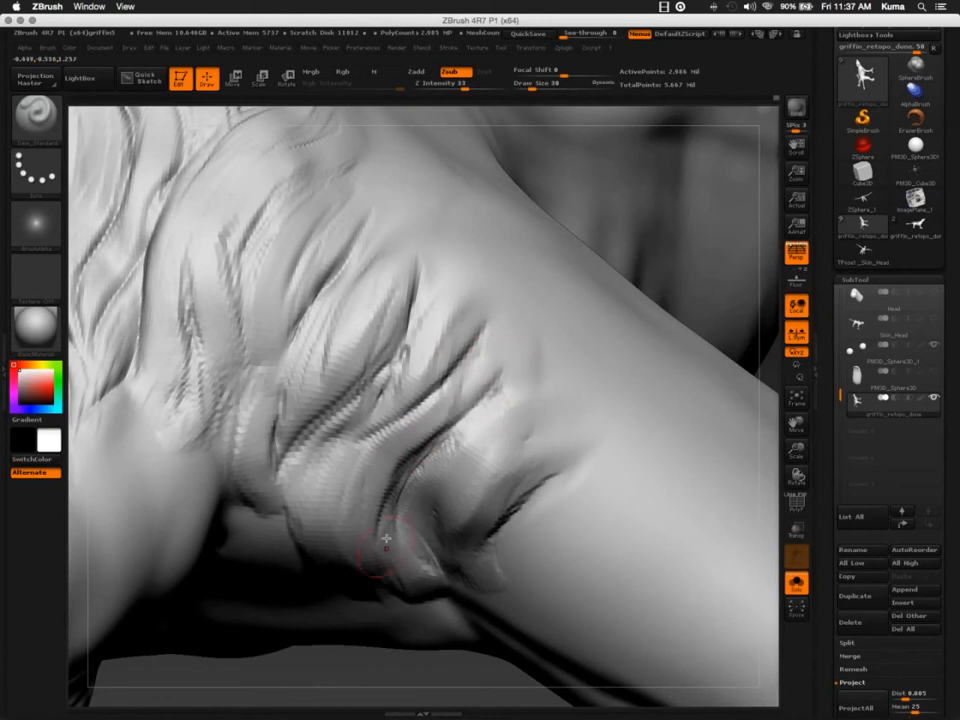
mouse_move(393, 490)
right_mouse_down()
mouse_move(396, 476)
mouse_move(405, 525)
right_mouse_up()
mouse_move(425, 470)
left_mouse_down()
mouse_move(408, 545)
mouse_move(418, 585)
left_mouse_up()
left_click_drag(434, 492, 436, 607)
mouse_move(393, 503)
left_mouse_down()
mouse_move(437, 643)
mouse_move(354, 489)
left_mouse_up()
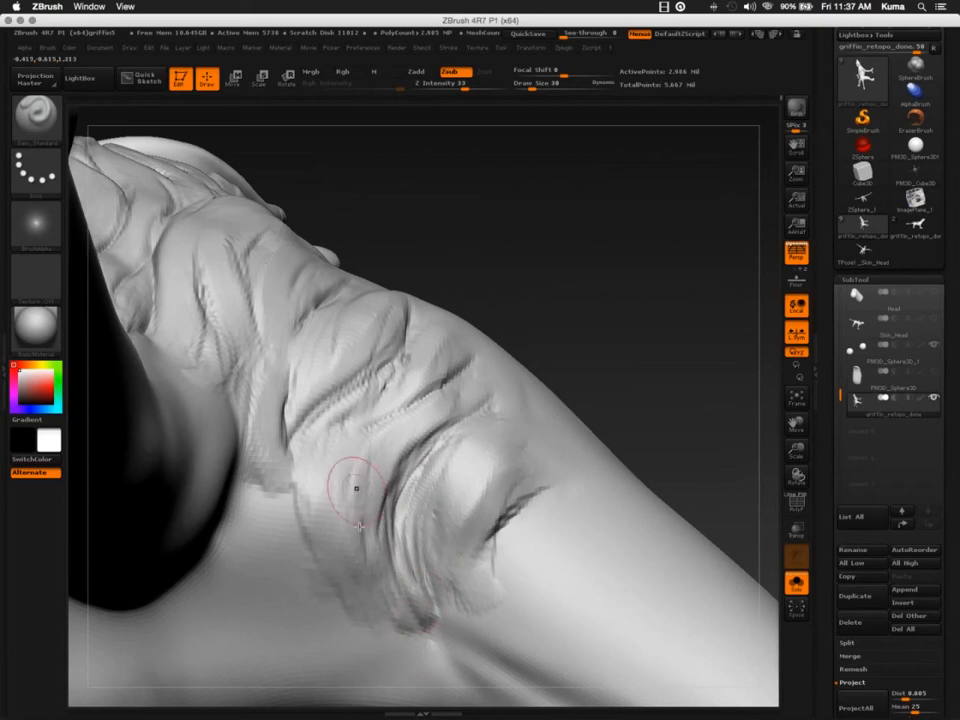
mouse_move(398, 638)
left_mouse_down()
mouse_move(350, 562)
mouse_move(334, 478)
mouse_move(304, 488)
left_mouse_up()
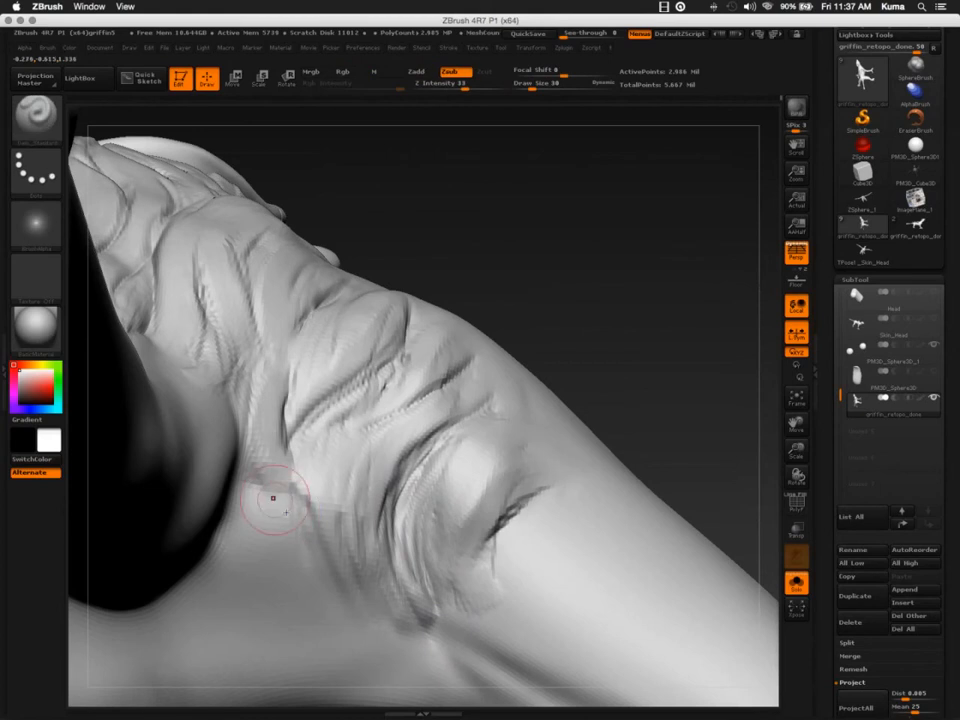
Carve long sweeping grooves between the clumps from the hip down beside the tail base, using draw sizes 22 and 26
mouse_move(273, 498)
right_mouse_down()
mouse_move(279, 490)
mouse_move(261, 470)
right_mouse_up()
mouse_move(281, 428)
left_mouse_down()
mouse_move(312, 345)
mouse_move(266, 350)
mouse_move(236, 459)
left_mouse_up()
left_click_drag(277, 337, 258, 513)
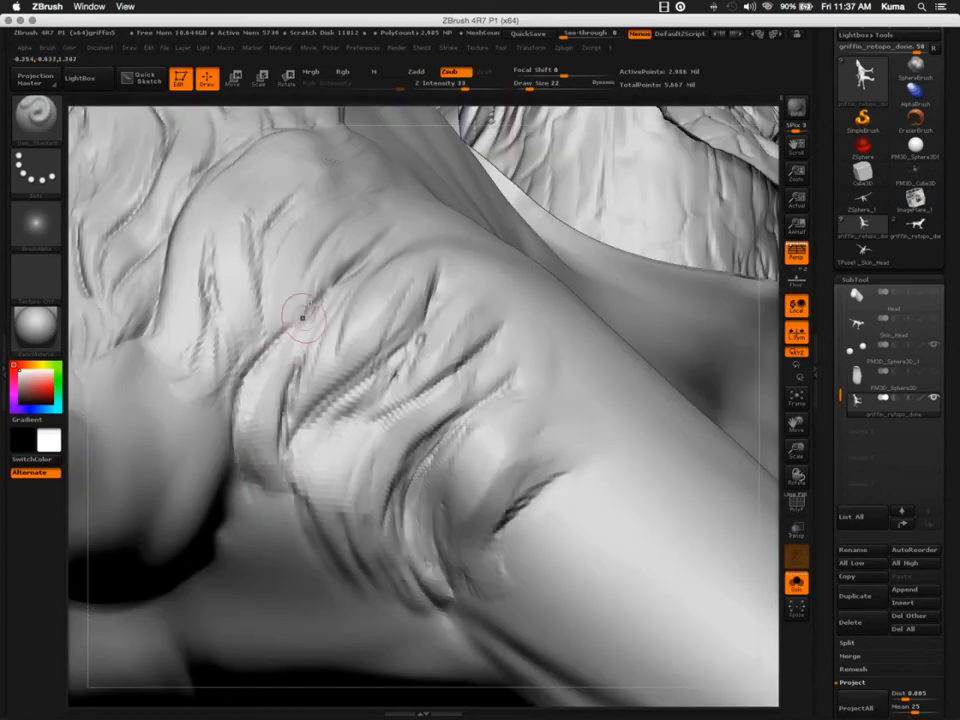
mouse_move(303, 318)
right_mouse_down()
mouse_move(292, 440)
mouse_move(258, 507)
right_mouse_up()
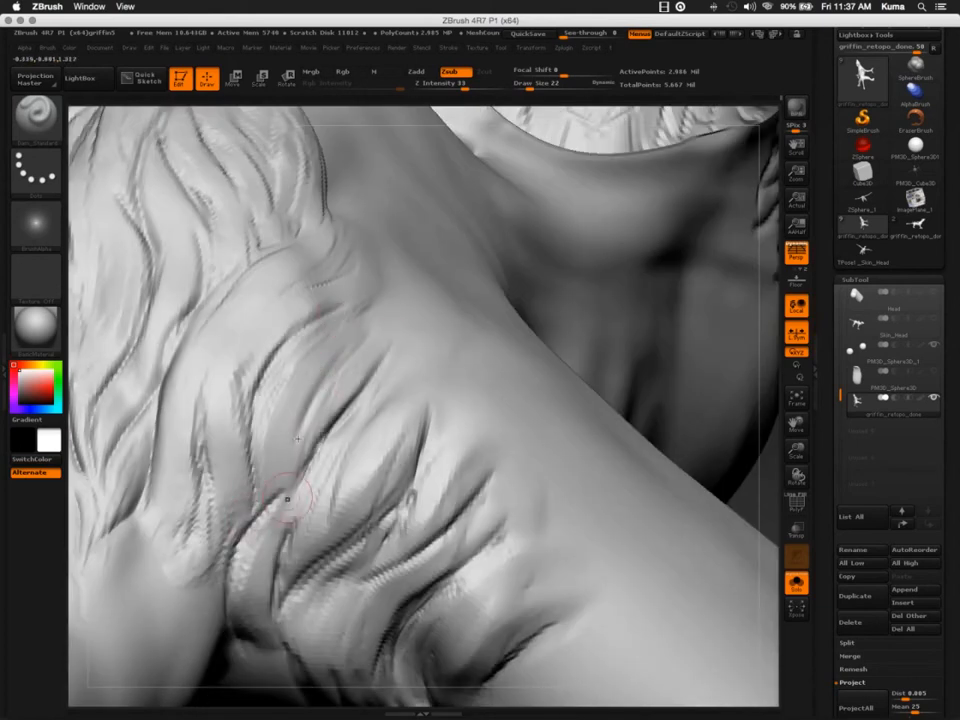
mouse_move(390, 338)
left_mouse_down()
mouse_move(310, 435)
mouse_move(240, 545)
left_mouse_up()
left_click_drag(423, 404, 399, 472)
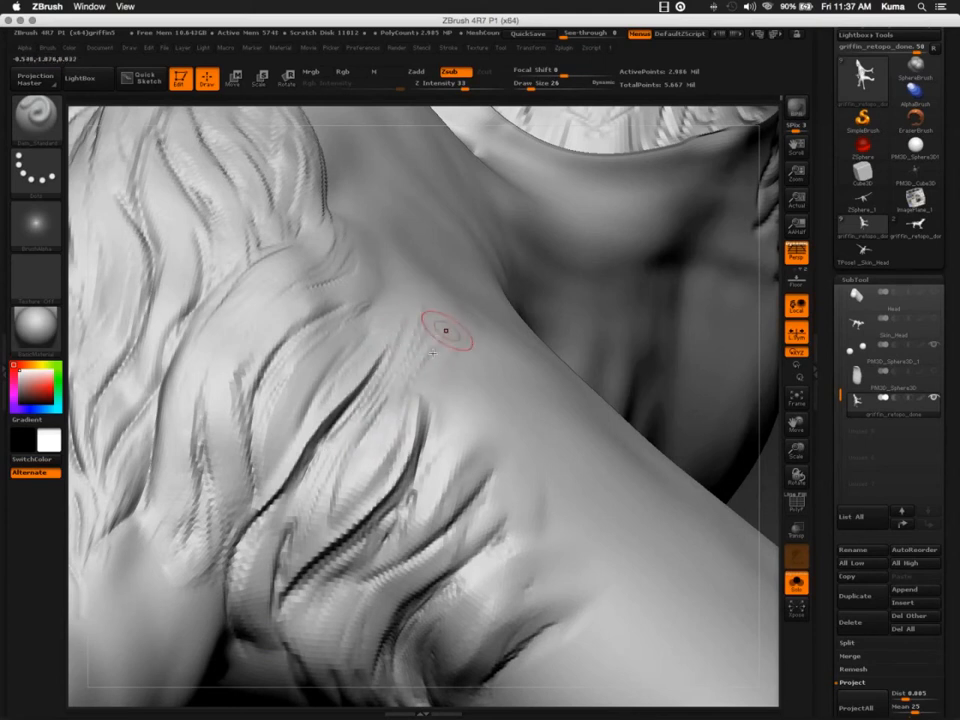
Soften the clump tips on the hip and carve parallel tapering strands along the clumps' outer edge at draw size 30
left_click_drag(425, 307, 398, 371, "shift")
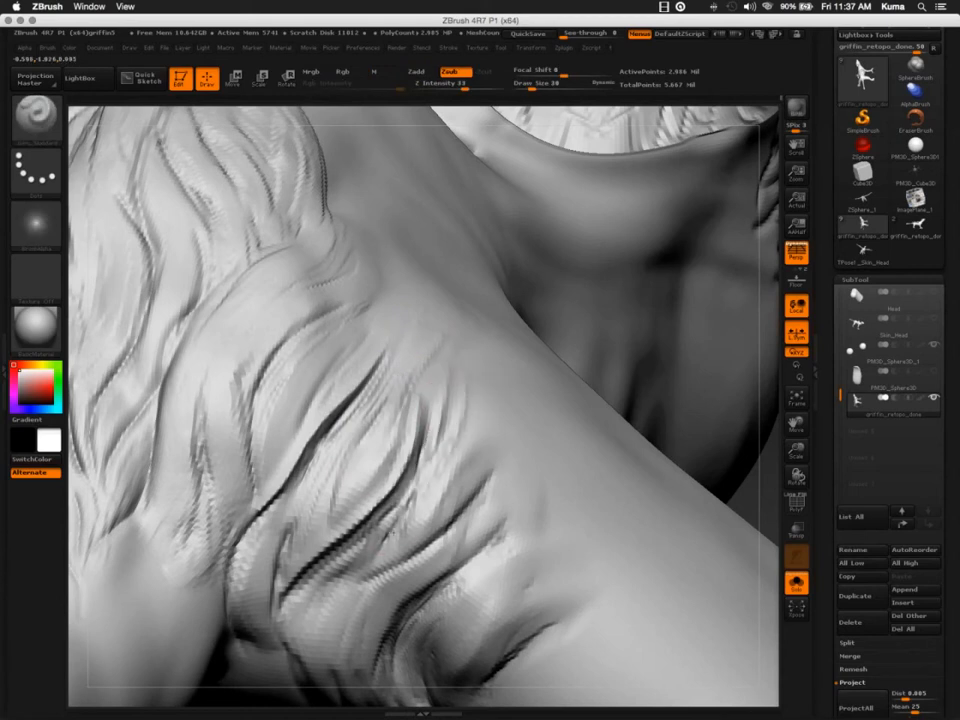
left_click_drag(489, 405, 445, 495)
mouse_move(512, 425)
left_mouse_down()
mouse_move(458, 488)
mouse_move(492, 425)
mouse_move(480, 408)
left_mouse_up()
right_click_drag(456, 588, 428, 508, "alt")
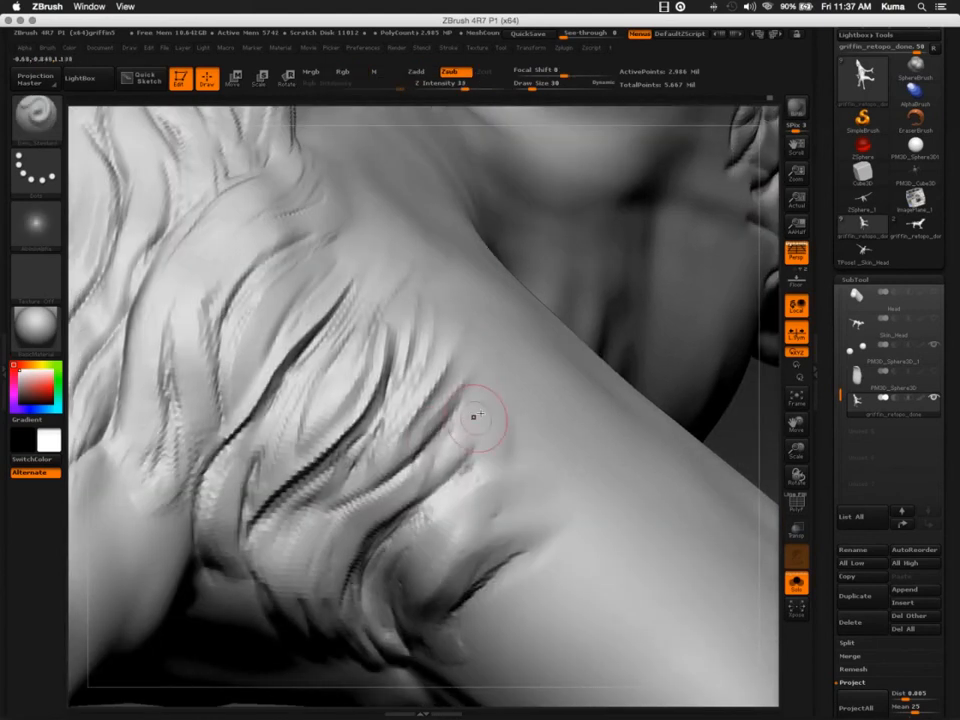
left_click_drag(477, 414, 376, 500)
mouse_move(501, 388)
left_mouse_down()
mouse_move(418, 497)
mouse_move(356, 540)
mouse_move(417, 505)
left_mouse_up()
mouse_move(513, 394)
left_mouse_down()
mouse_move(398, 544)
mouse_move(378, 607)
left_mouse_up()
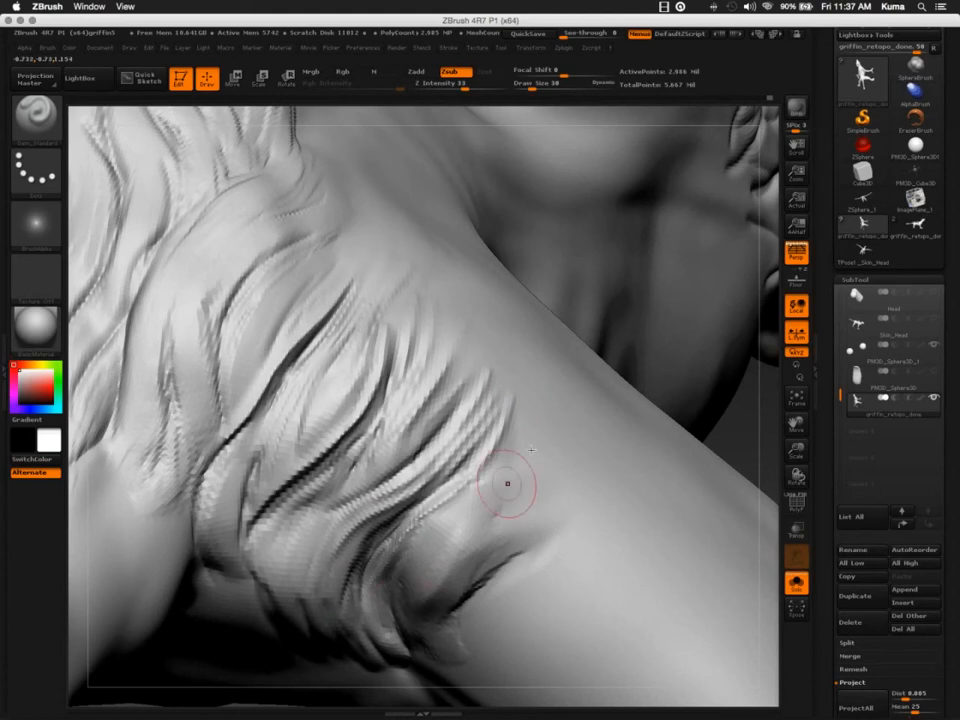
Carve curved strand grooves into the lowest clump on the back of the thigh, sweeping them down to its inner edge
left_click_drag(527, 444, 435, 527)
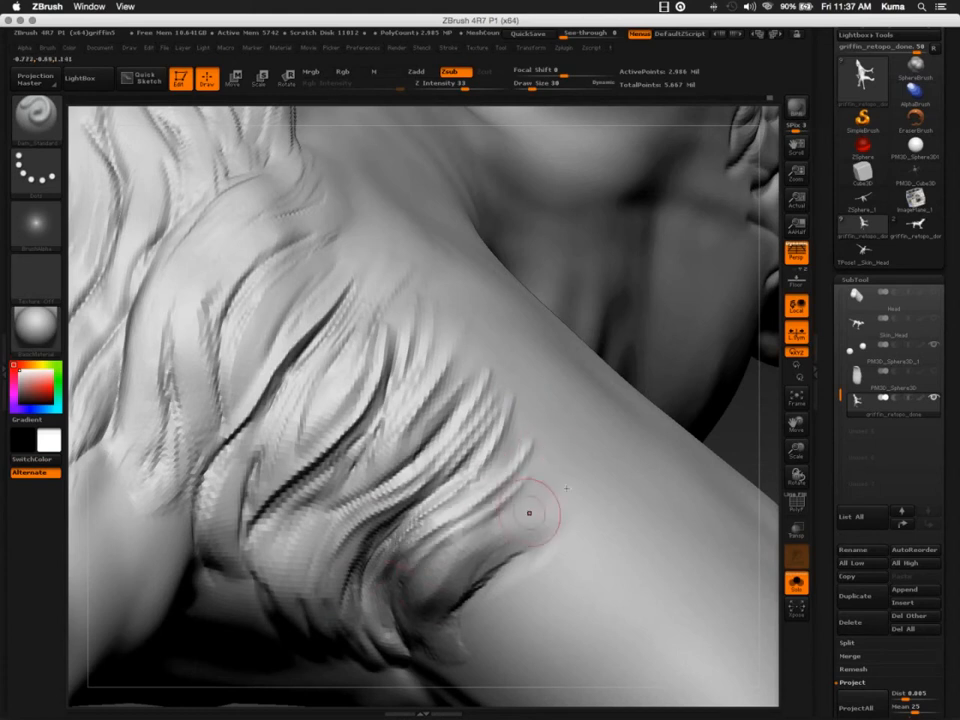
left_click_drag(527, 510, 405, 567)
left_click_drag(493, 533, 418, 610)
mouse_move(405, 548)
right_mouse_down()
mouse_move(536, 530)
mouse_move(536, 423)
right_mouse_up()
left_click_drag(530, 421, 453, 566)
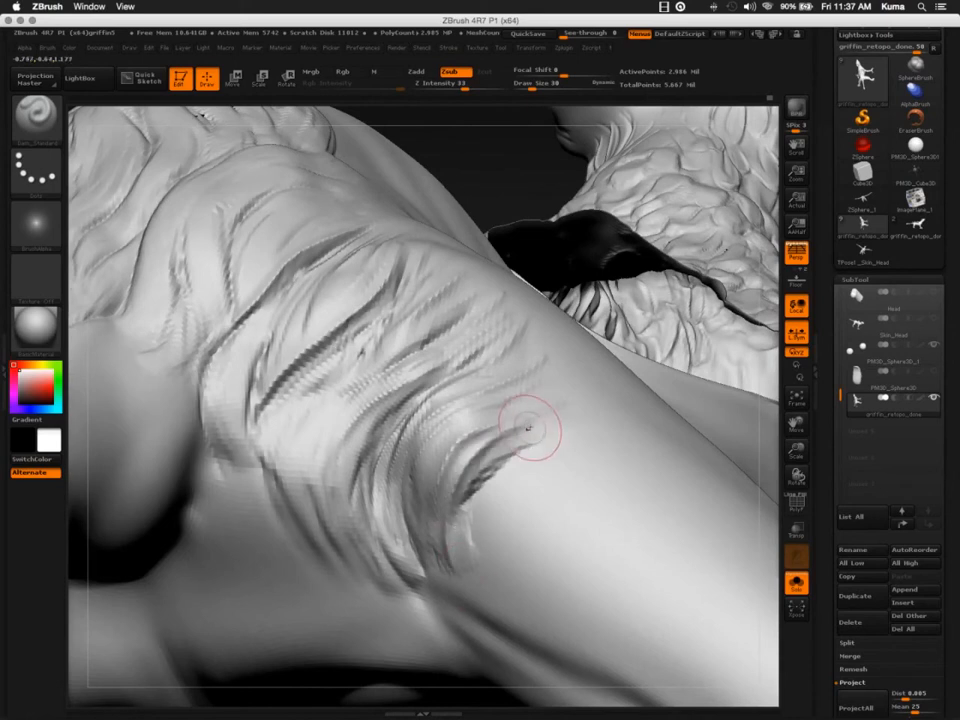
Carve short hooked grooves at draw size 30 to shape the curled tips of the outermost clump on the back of the thigh
mouse_move(527, 429)
left_mouse_down()
mouse_move(462, 508)
mouse_move(497, 557)
left_mouse_up()
mouse_move(508, 450)
left_mouse_down()
mouse_move(462, 508)
mouse_move(497, 557)
mouse_move(495, 489)
mouse_move(490, 525)
left_mouse_up()
left_click_drag(515, 456, 489, 529)
mouse_move(529, 451)
left_mouse_down()
mouse_move(490, 515)
mouse_move(500, 488)
mouse_move(482, 514)
mouse_move(485, 495)
left_mouse_up()
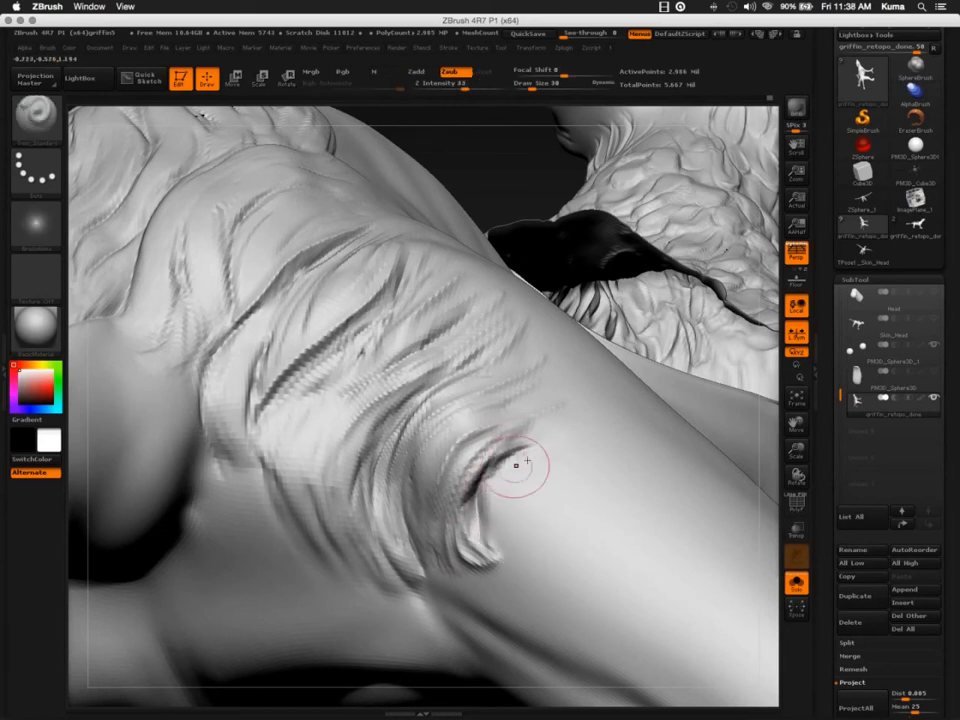
mouse_move(525, 461)
left_mouse_down()
mouse_move(491, 485)
mouse_move(525, 494)
mouse_move(512, 485)
left_mouse_up()
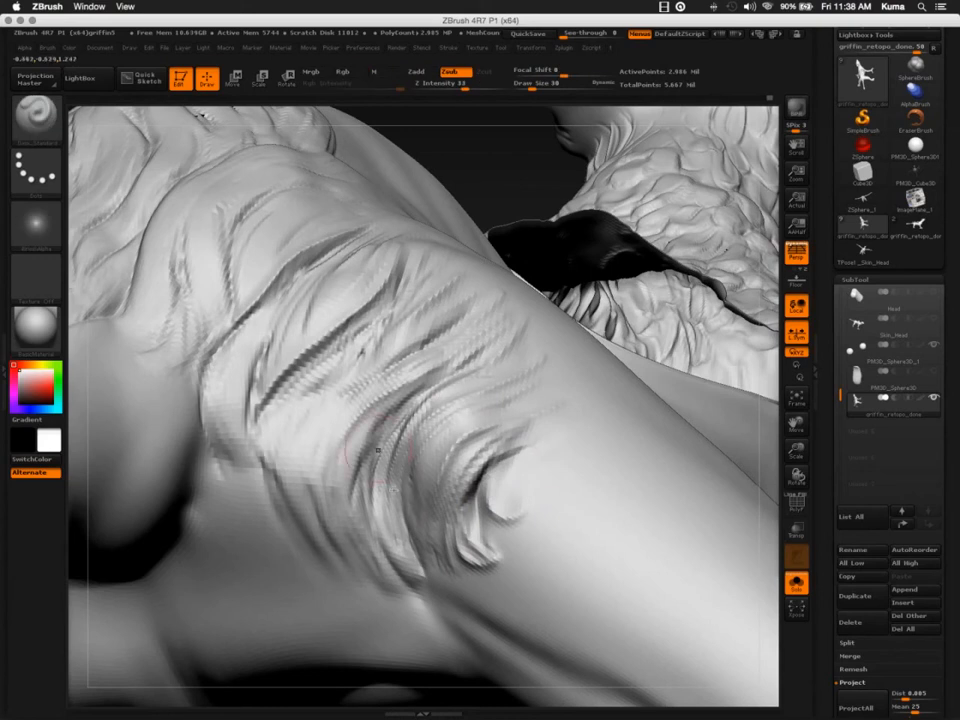
Carve long tapering strands at draw size 38 from the middle clumps down to a pointed tip on the inner thigh
right_click_drag(403, 486, 410, 536)
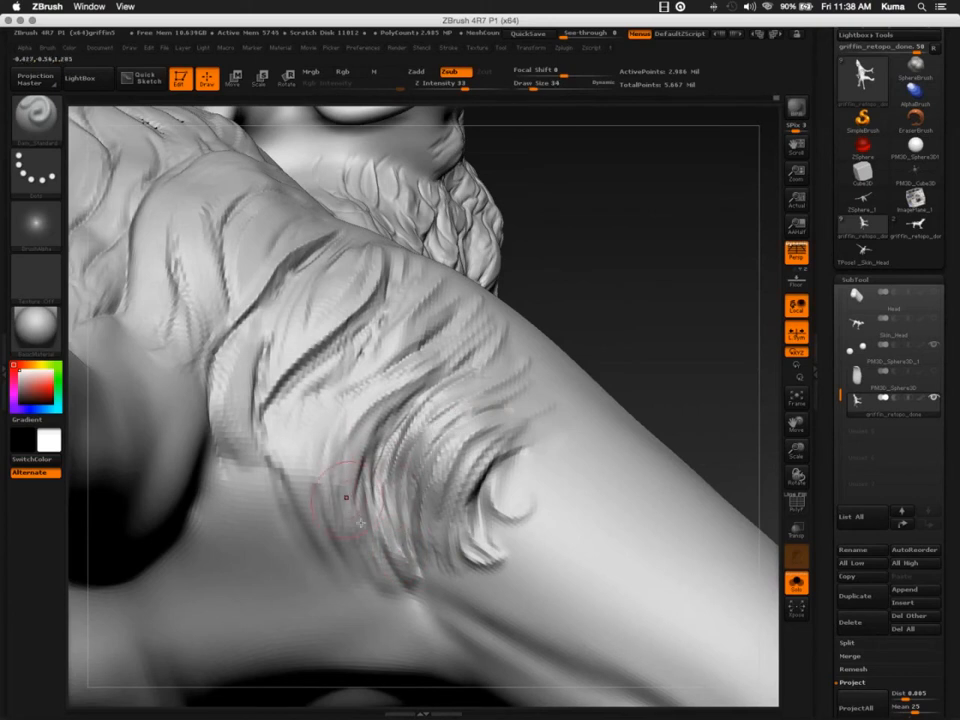
mouse_move(354, 590)
left_mouse_down()
mouse_move(281, 496)
mouse_move(264, 424)
left_mouse_up()
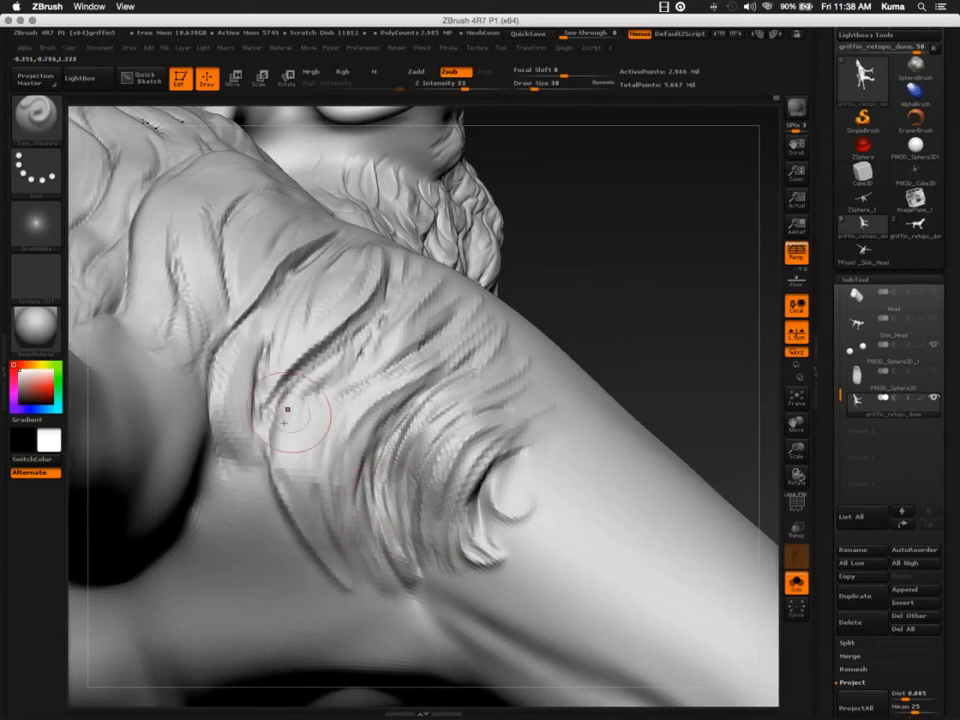
mouse_move(325, 368)
left_mouse_down()
mouse_move(280, 452)
mouse_move(358, 582)
left_mouse_up()
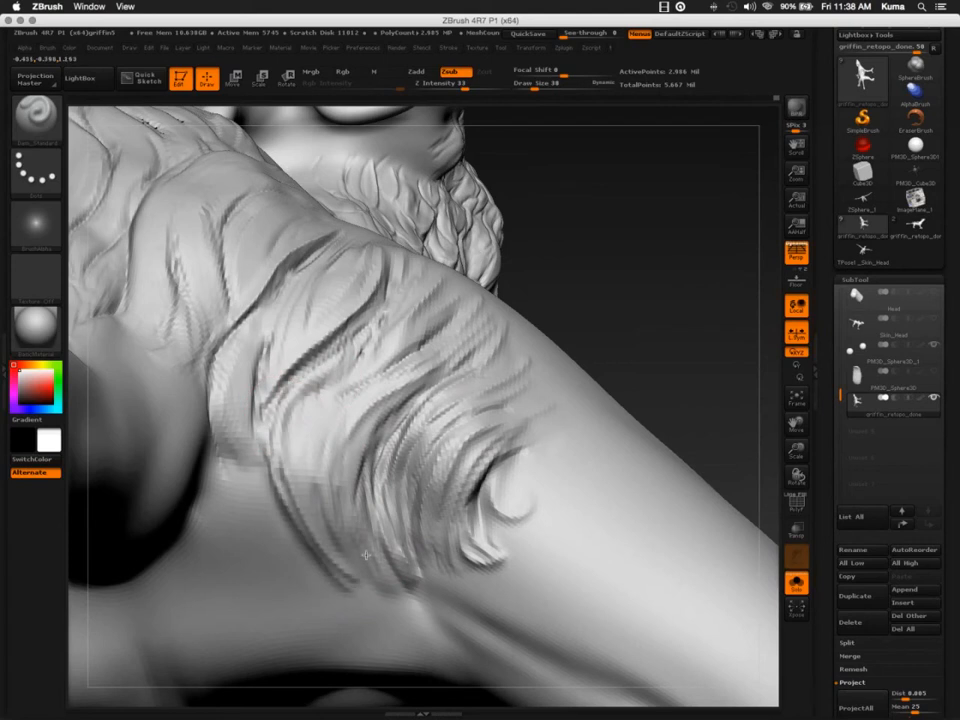
mouse_move(306, 440)
left_mouse_down()
mouse_move(303, 474)
mouse_move(400, 612)
left_mouse_up()
left_click_drag(317, 418, 461, 643)
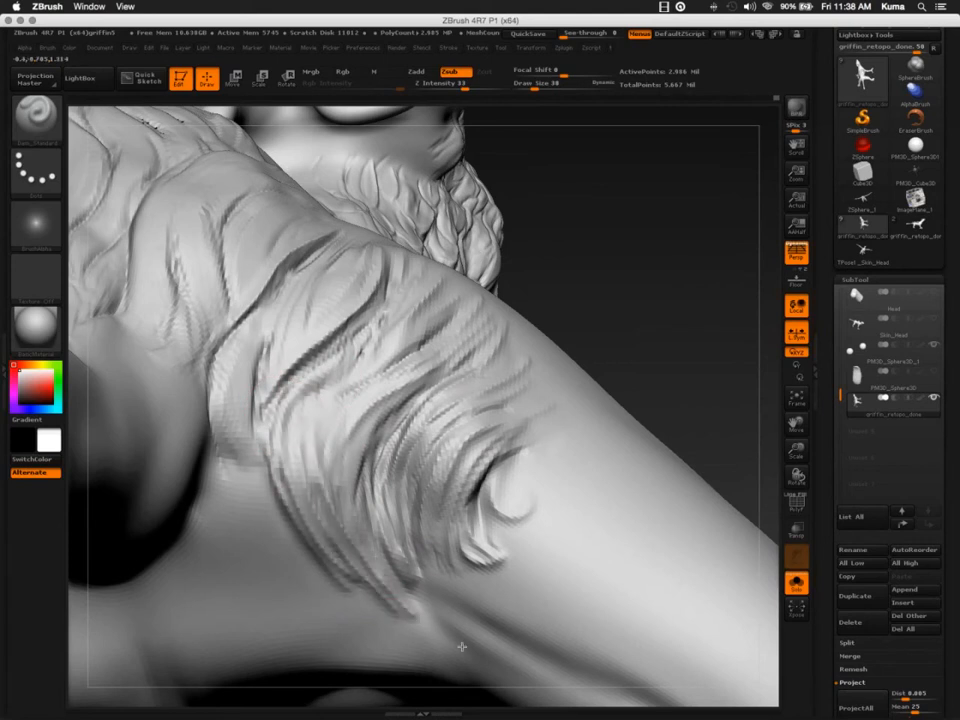
left_click_drag(364, 407, 354, 517)
left_click_drag(343, 424, 412, 616)
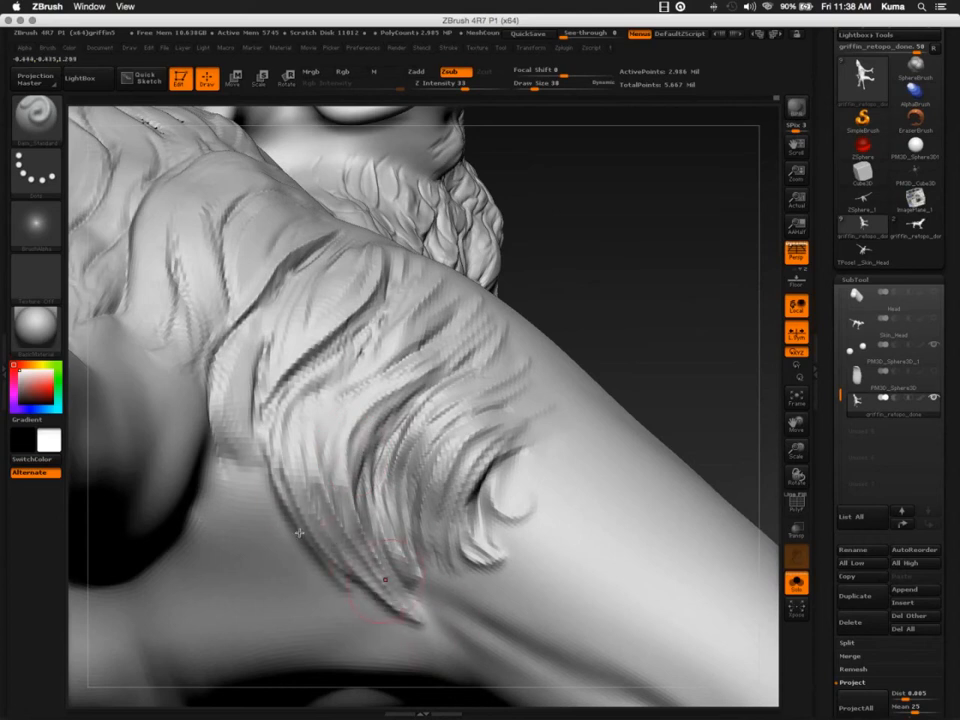
Carve loose strand tips along the clumps' inner edge beneath the rump and split the narrow clump above them with grooves
left_click_drag(270, 497, 285, 570)
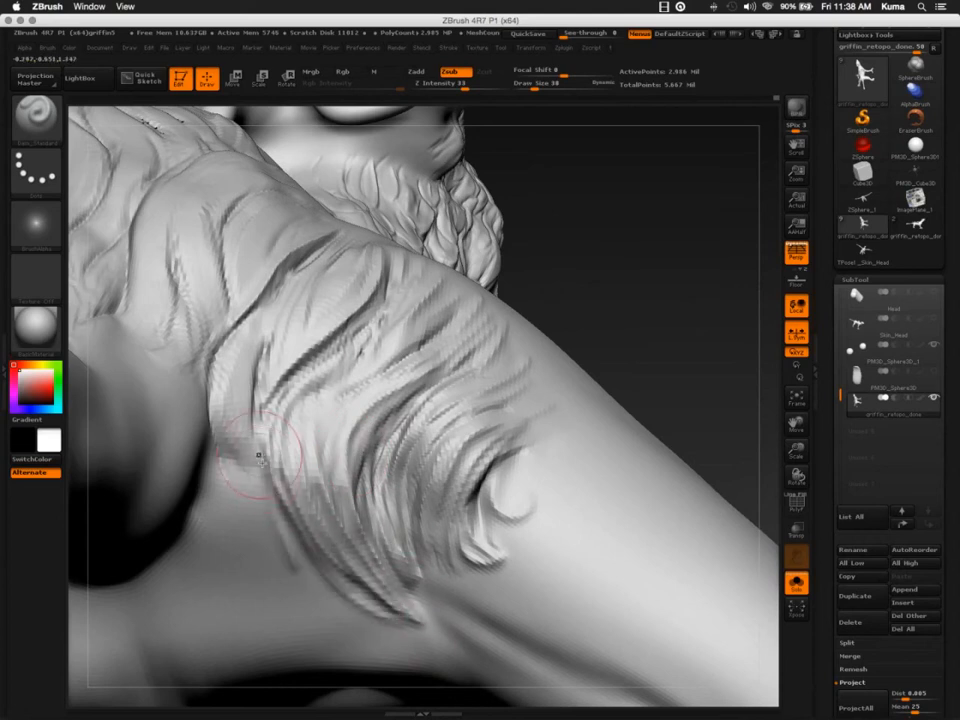
left_click_drag(259, 454, 251, 608)
left_click_drag(227, 434, 264, 510)
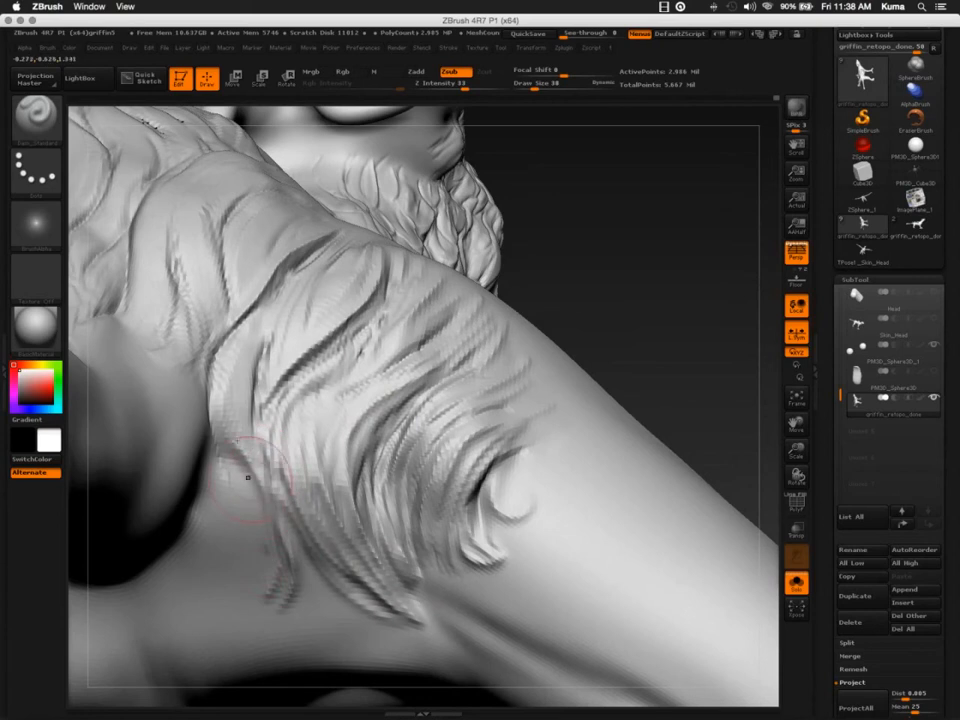
left_click_drag(271, 316, 267, 462)
left_click_drag(233, 346, 225, 450)
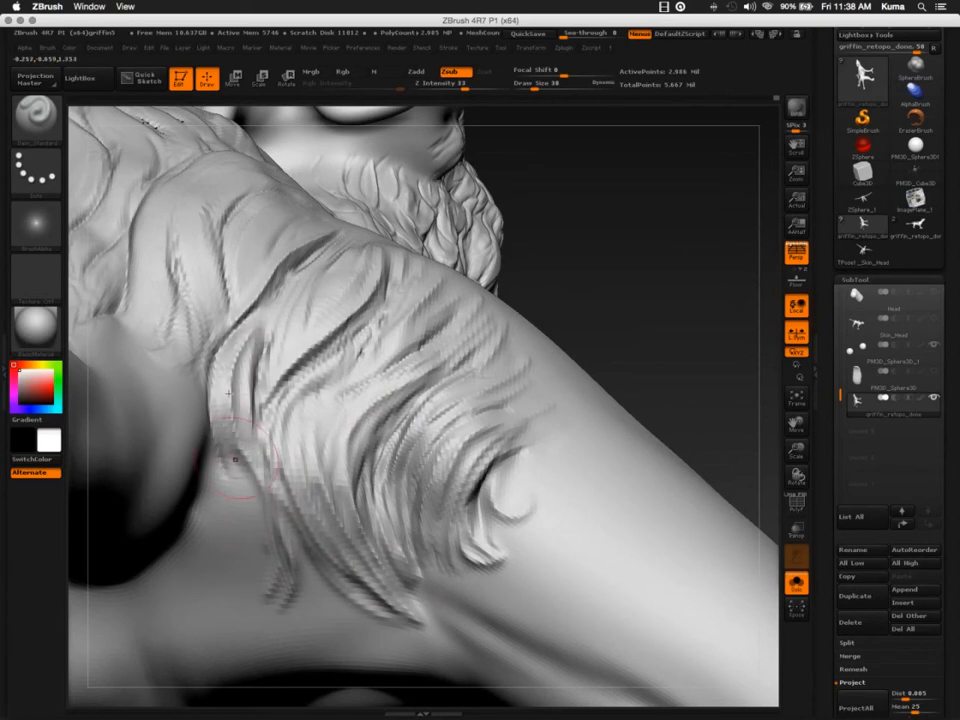
mouse_move(225, 375)
left_mouse_down()
mouse_move(221, 555)
mouse_move(205, 550)
left_mouse_up()
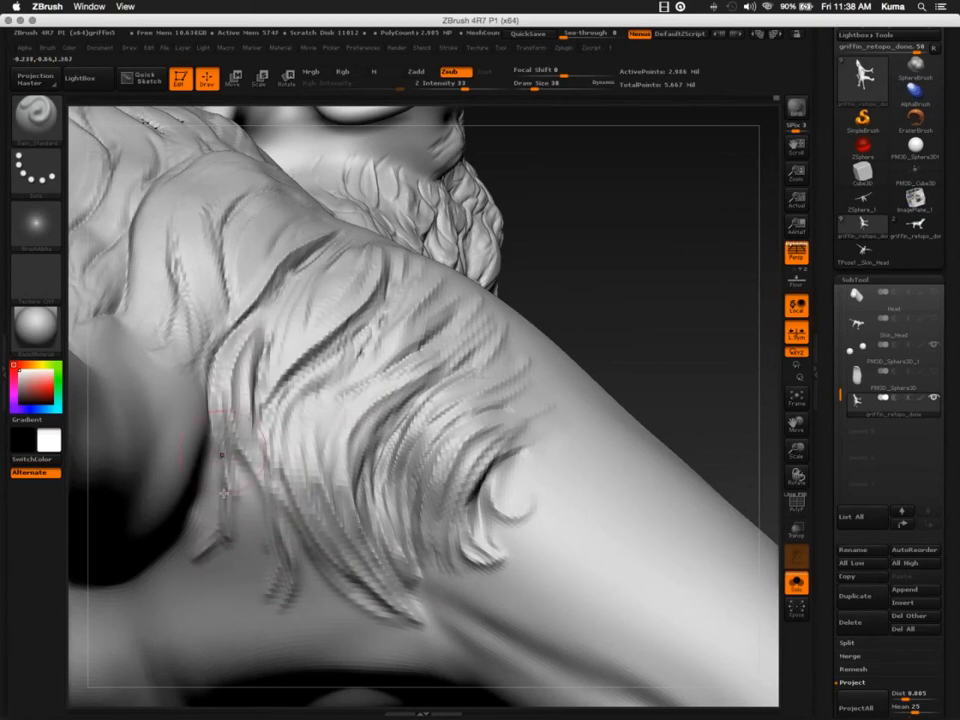
left_click_drag(225, 470, 192, 555)
Deepen the long curved groove between the central clumps on the back of the thigh
right_click_drag(266, 369, 283, 397)
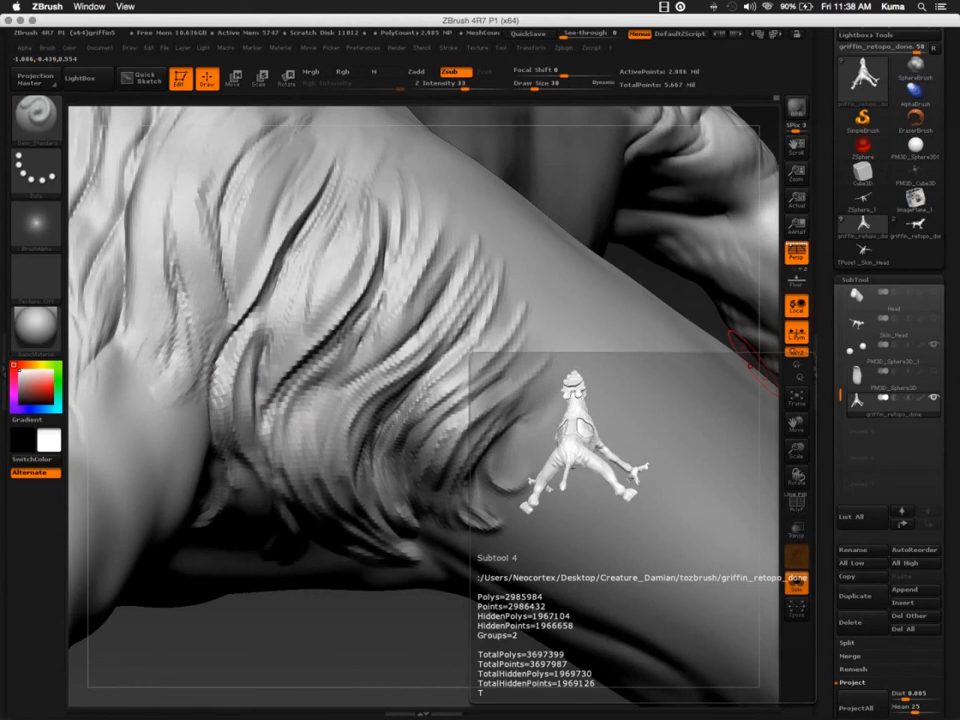
key("super+Tab")
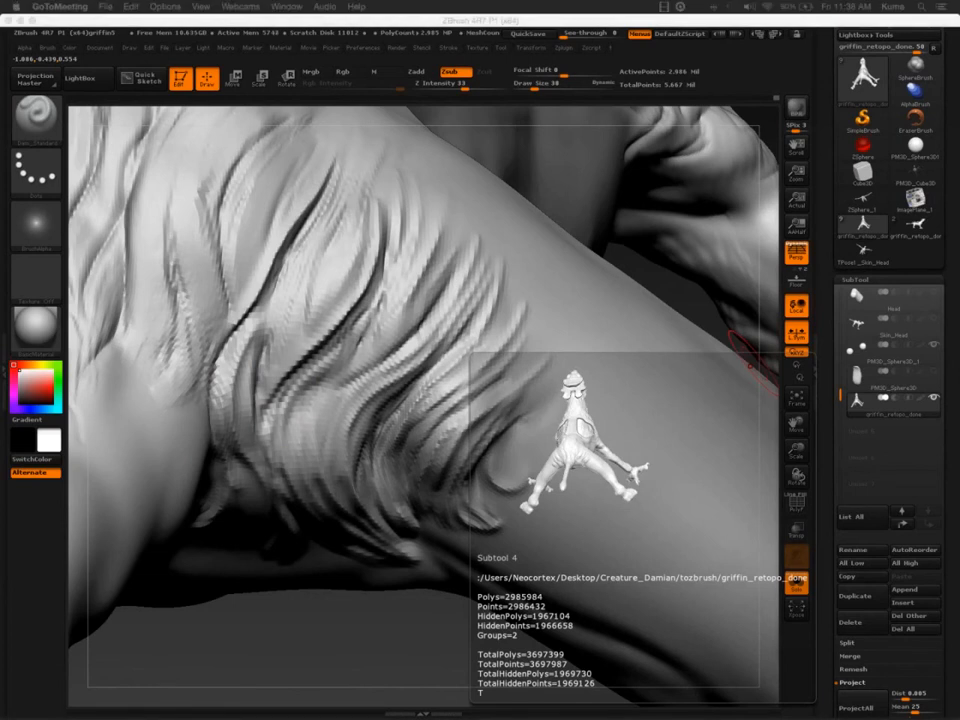
left_click(361, 342)
right_click_drag(361, 342, 429, 296)
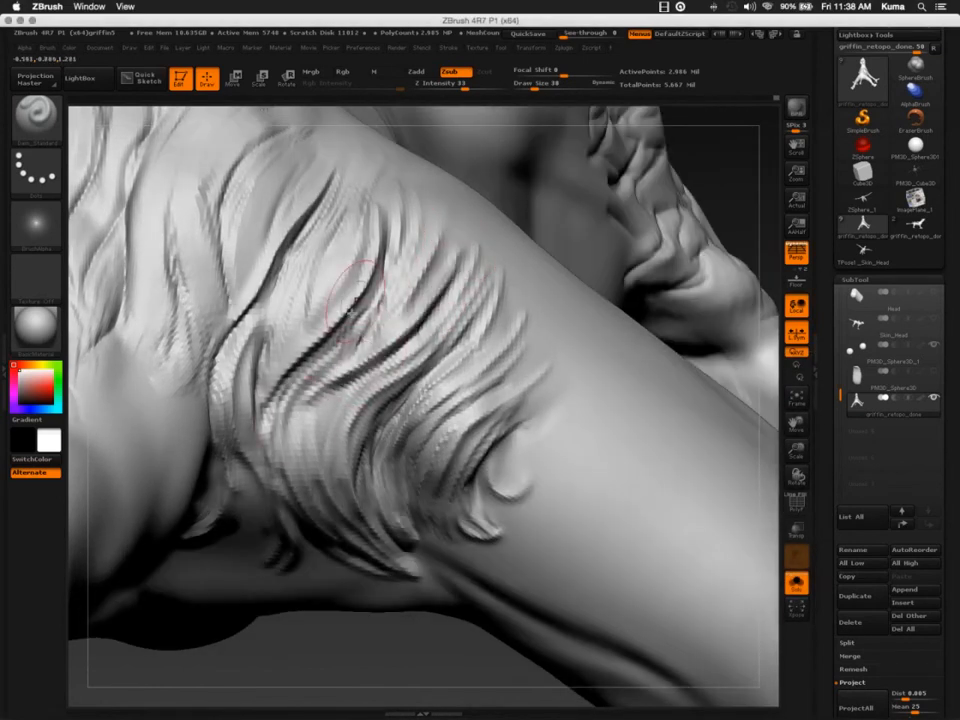
mouse_move(305, 398)
left_mouse_down()
mouse_move(364, 312)
mouse_move(374, 206)
left_mouse_up()
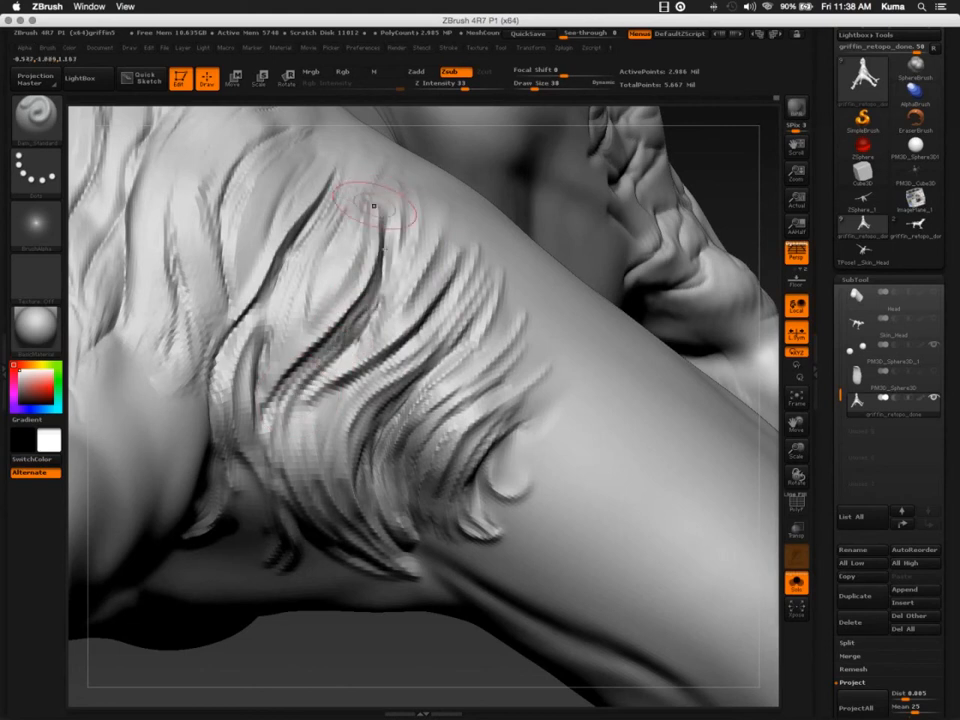
Carve parallel strand grooves through the uppermost clump on the hip where the fur meets the smooth leg
mouse_move(300, 300)
right_mouse_down("alt")
mouse_move(227, 238)
mouse_move(326, 317)
mouse_move(336, 403)
mouse_move(369, 484)
mouse_move(381, 349)
right_mouse_up("alt")
mouse_move(310, 412)
right_mouse_down("ctrl")
mouse_move(300, 333)
mouse_move(352, 262)
right_mouse_up("ctrl")
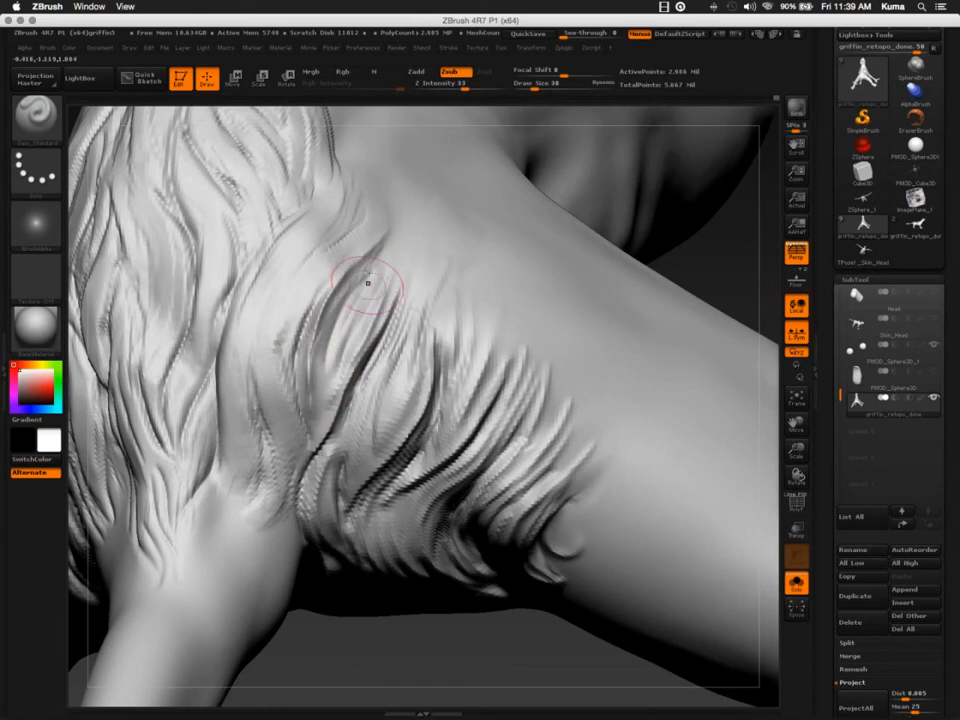
mouse_move(359, 287)
left_mouse_down()
mouse_move(330, 360)
mouse_move(340, 320)
mouse_move(330, 388)
left_mouse_up()
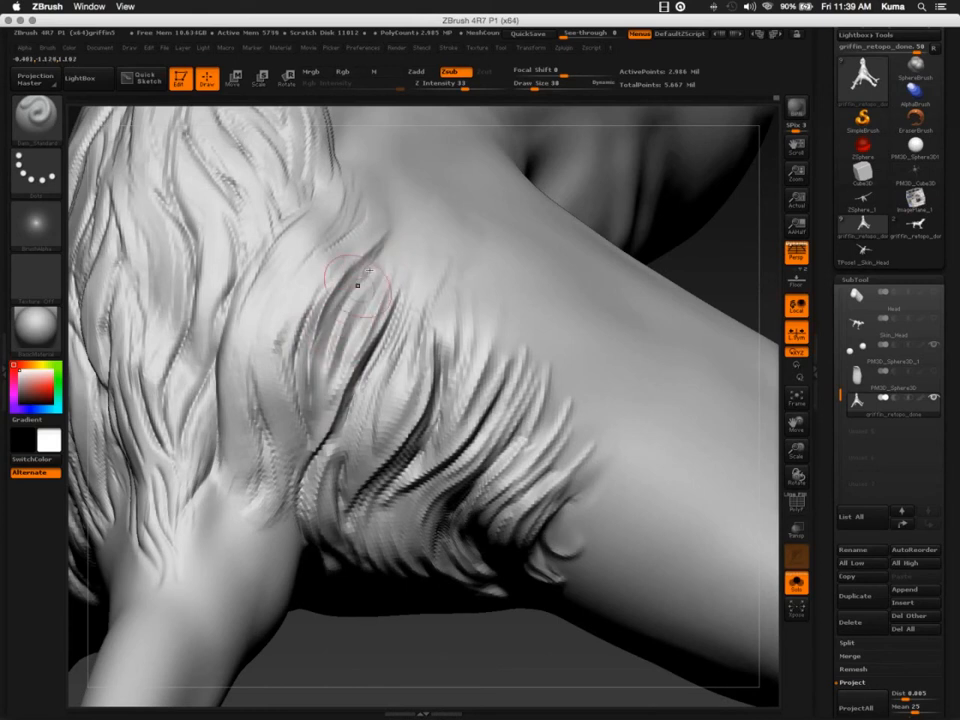
mouse_move(372, 258)
left_mouse_down()
mouse_move(340, 298)
mouse_move(322, 355)
left_mouse_up()
left_click_drag(366, 296, 334, 386)
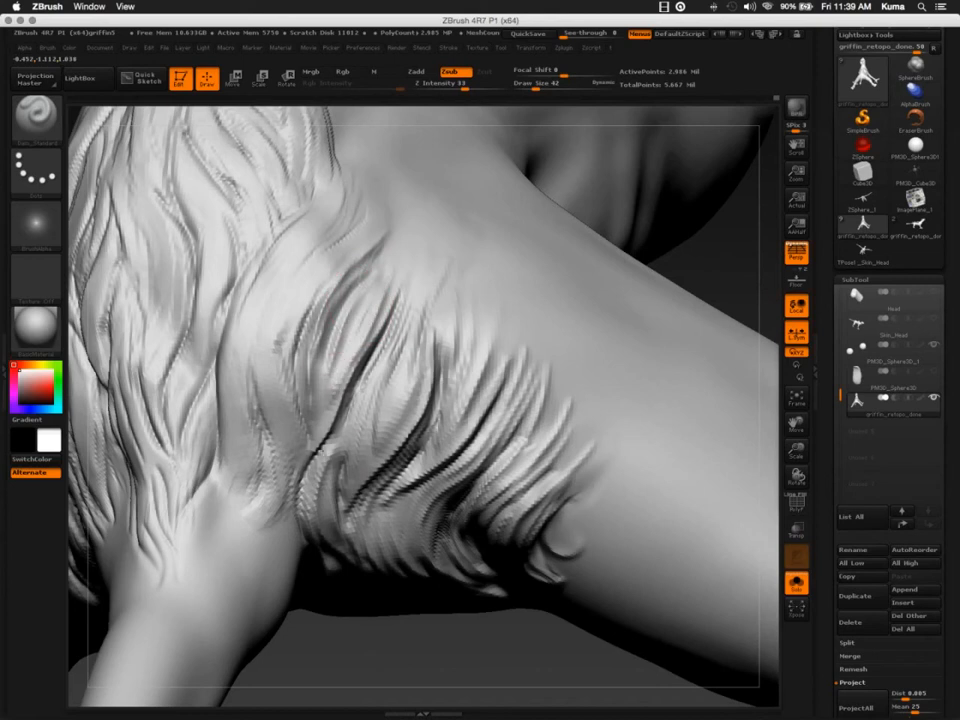
Cut sweeping grooves at draw size 42 into the lower part of the hip clump and the large clump beside it
mouse_move(338, 370)
right_mouse_down()
mouse_move(327, 350)
mouse_move(340, 300)
mouse_move(343, 427)
mouse_move(331, 520)
right_mouse_up()
mouse_move(330, 521)
left_mouse_down()
mouse_move(368, 376)
mouse_move(335, 415)
mouse_move(352, 440)
mouse_move(364, 386)
left_mouse_up()
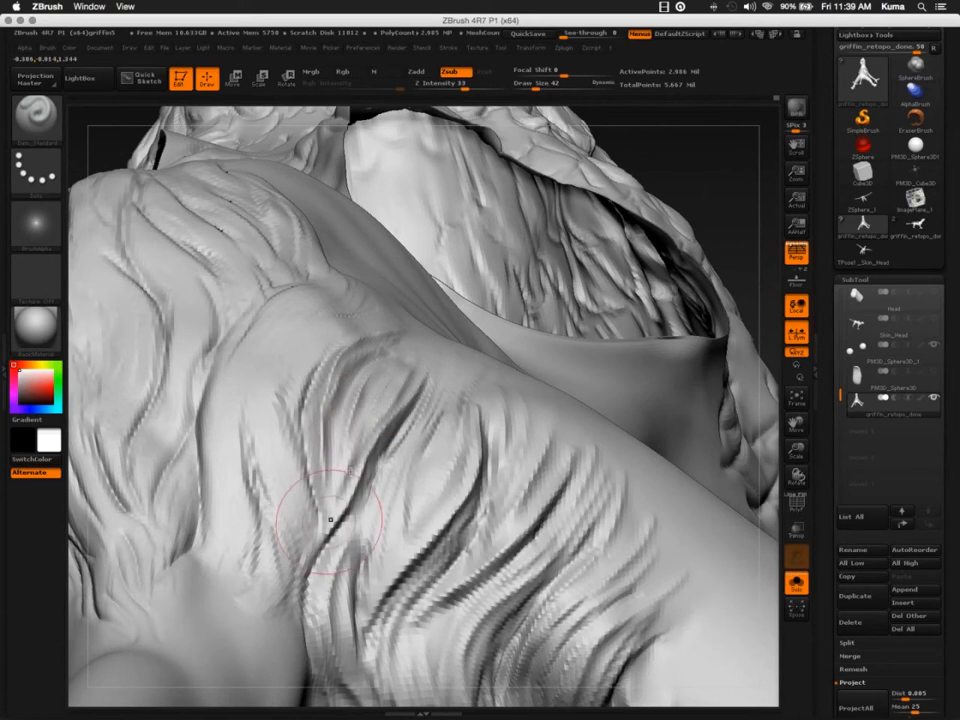
left_click_drag(330, 522, 341, 464)
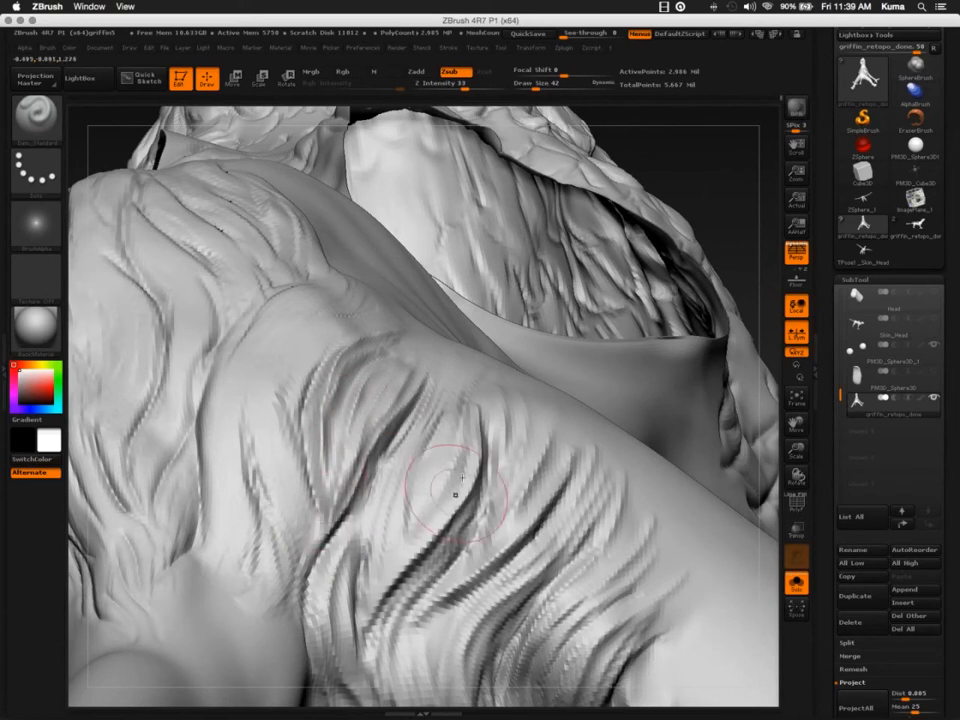
mouse_move(476, 436)
left_mouse_down()
mouse_move(461, 489)
mouse_move(381, 585)
left_mouse_up()
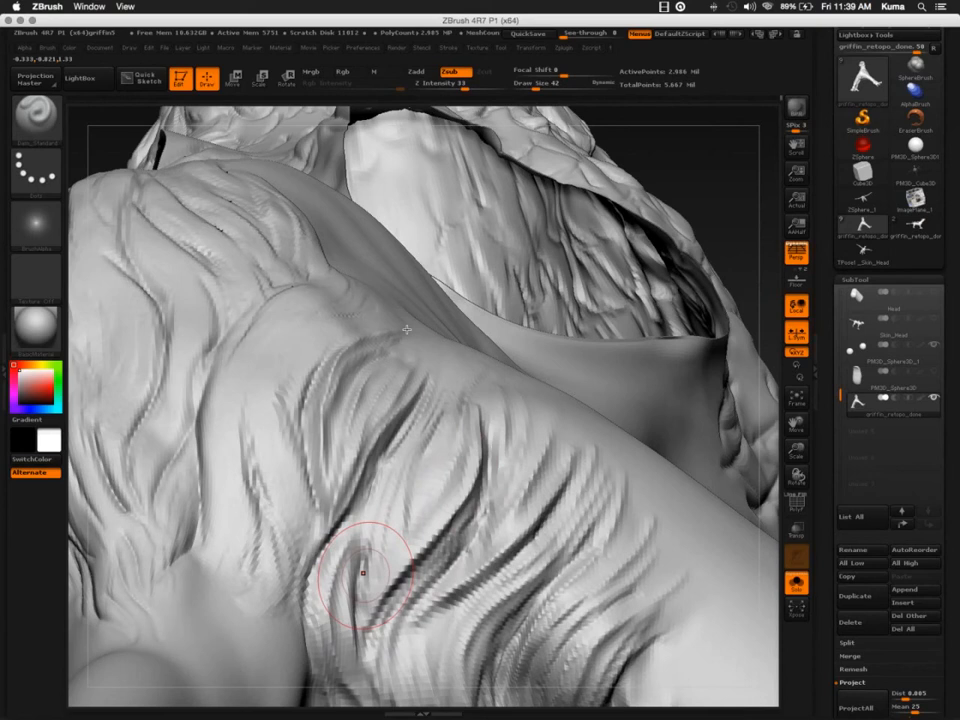
Carve long strands at draw size 30 through the smooth clump between hip and tail, running them down to the tail base
right_click_drag(392, 341, 351, 300)
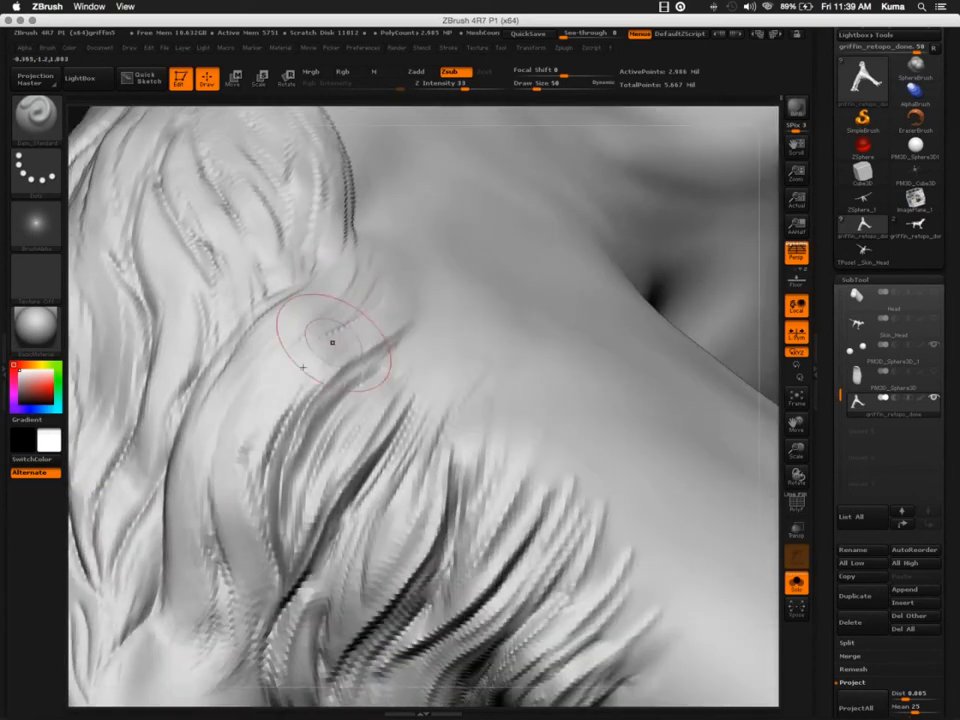
mouse_move(297, 439)
right_mouse_down()
mouse_move(341, 424)
mouse_move(332, 414)
right_mouse_up()
key("[")
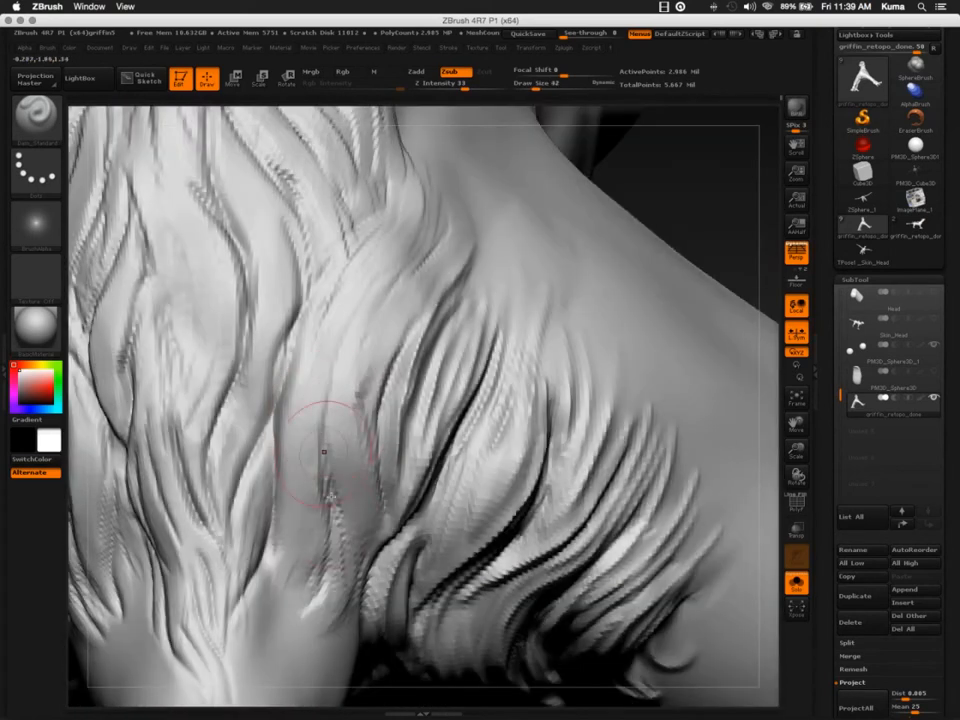
mouse_move(324, 465)
left_mouse_down()
mouse_move(349, 345)
mouse_move(375, 285)
left_mouse_up()
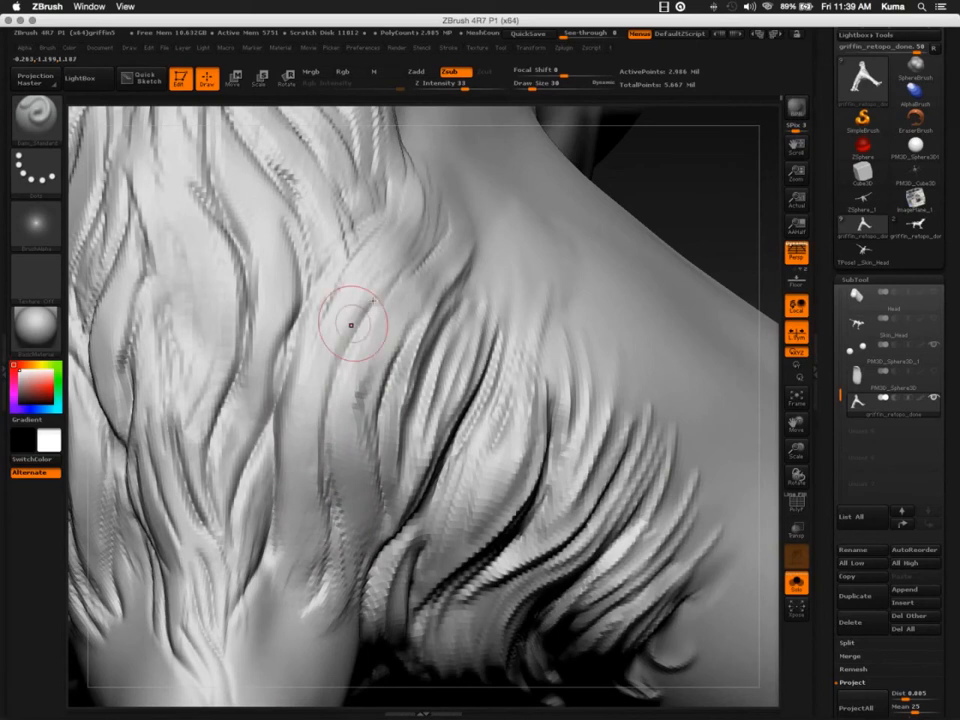
mouse_move(351, 326)
left_mouse_down()
mouse_move(322, 423)
mouse_move(295, 603)
left_mouse_up()
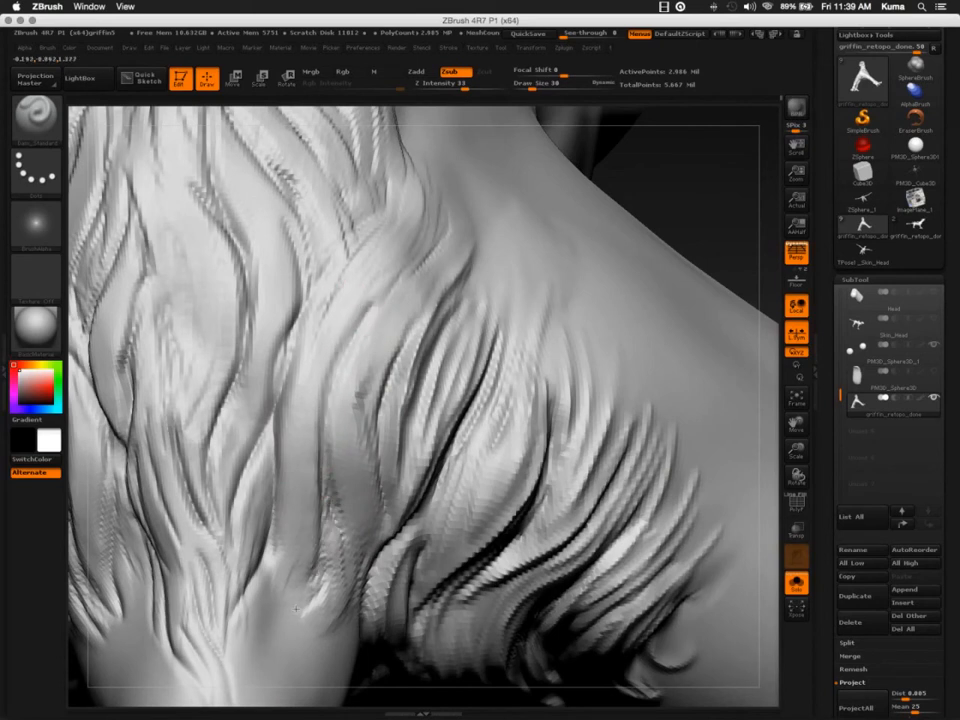
mouse_move(291, 493)
left_mouse_down()
mouse_move(270, 580)
mouse_move(244, 585)
left_mouse_up()
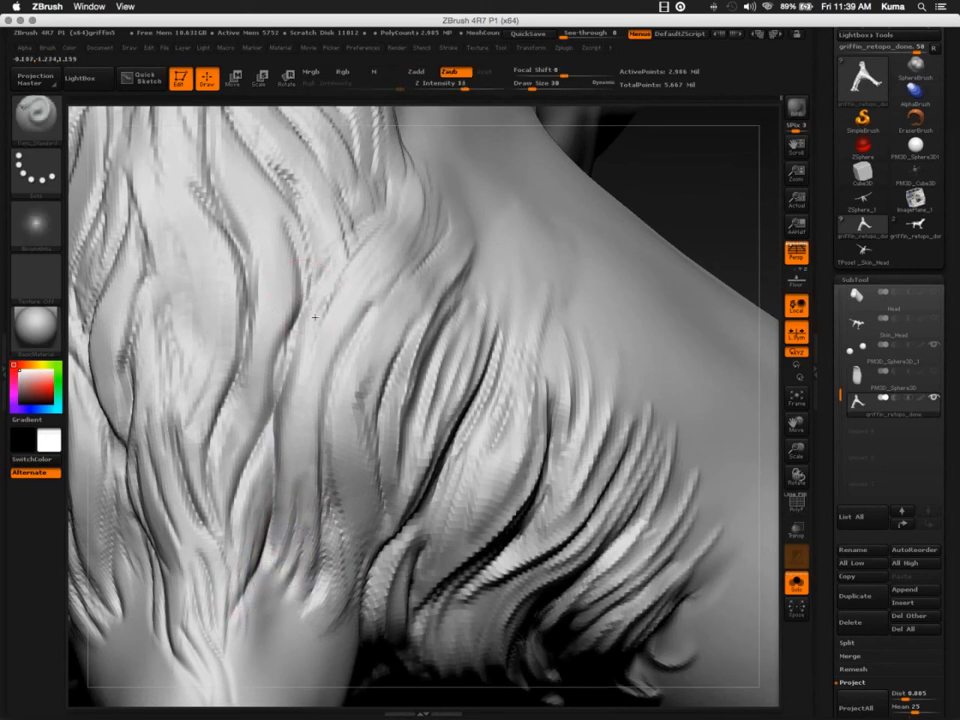
Undo the last brush stroke on the fur beside the tail base
right_click_drag(315, 317, 336, 250)
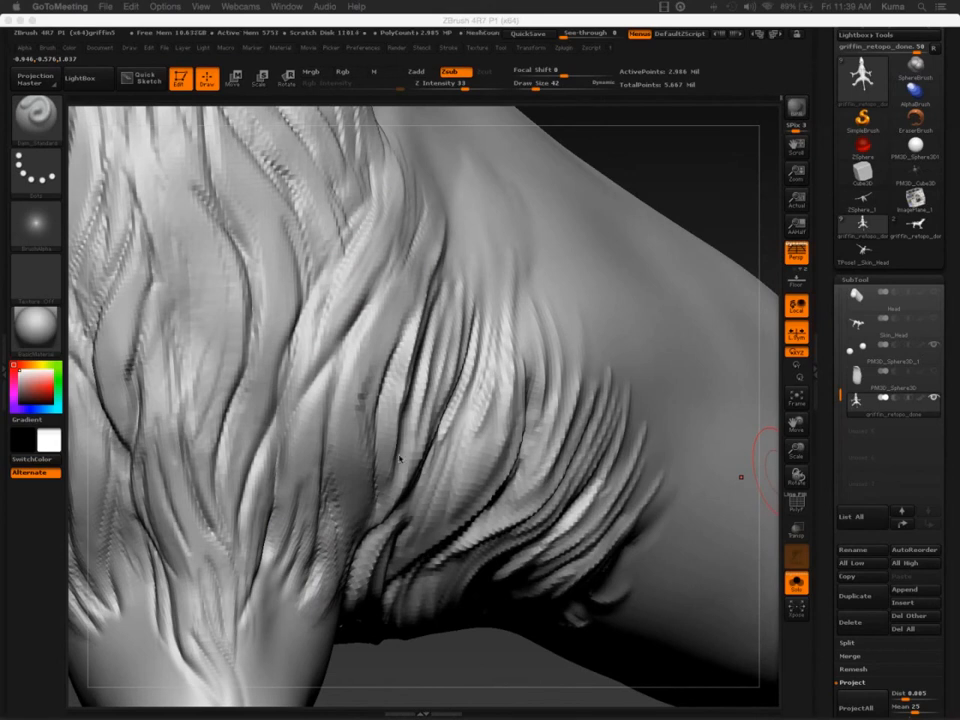
left_click(286, 466)
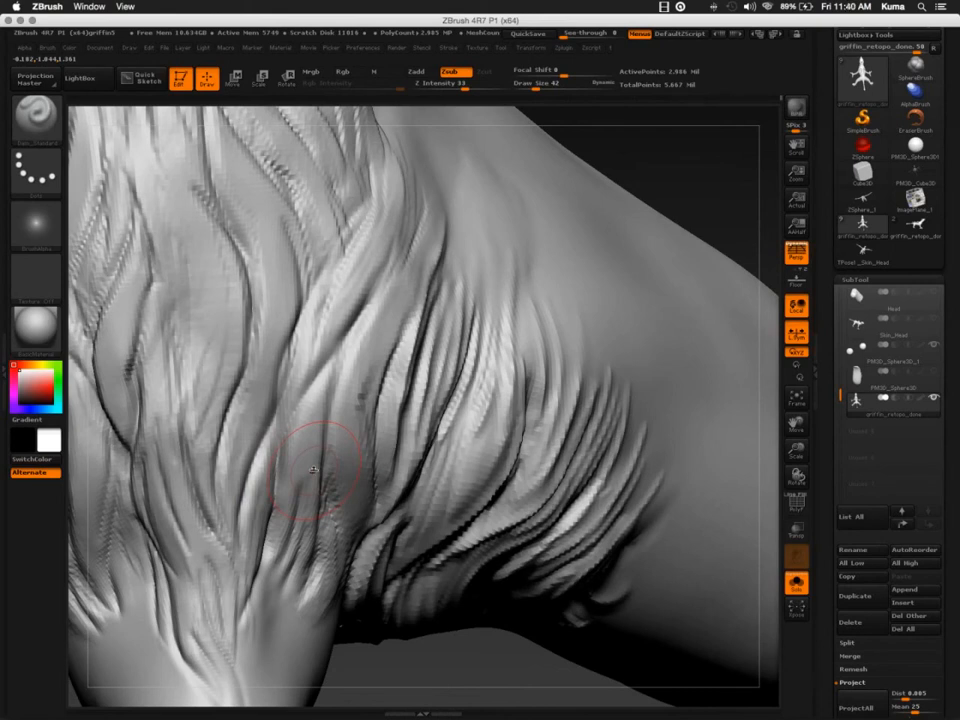
key("ctrl+z")
right_click_drag(357, 404, 252, 394, "ctrl")
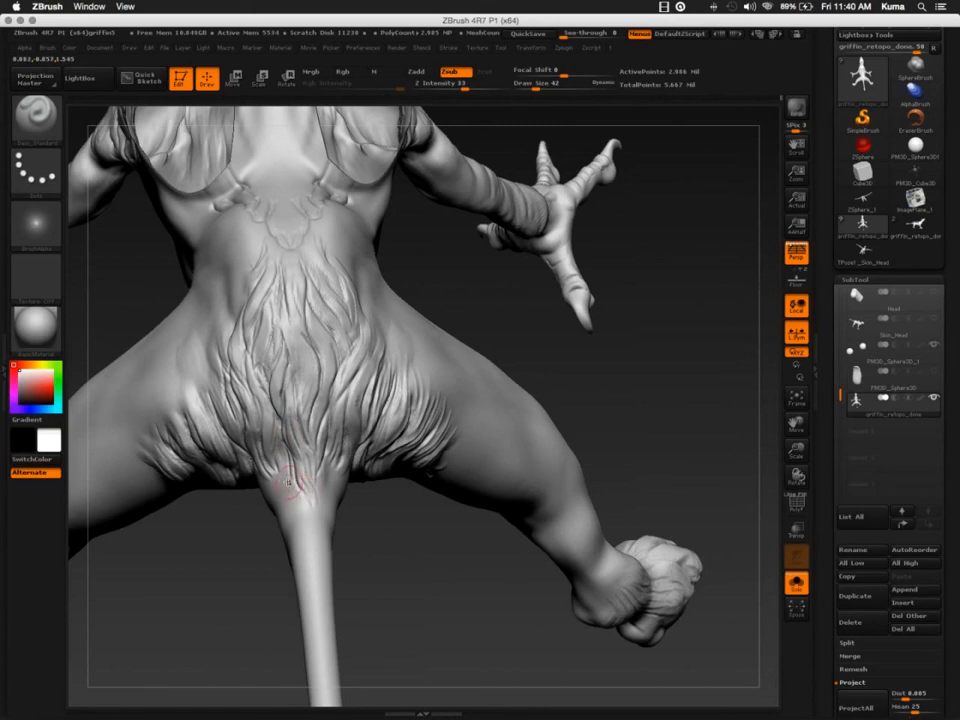
Carve a pointed clump tip over the top of the tail base at draw size 34
right_click_drag(277, 478, 326, 488)
key("[")
mouse_move(350, 430)
left_mouse_down()
mouse_move(392, 474)
mouse_move(372, 442)
left_mouse_up()
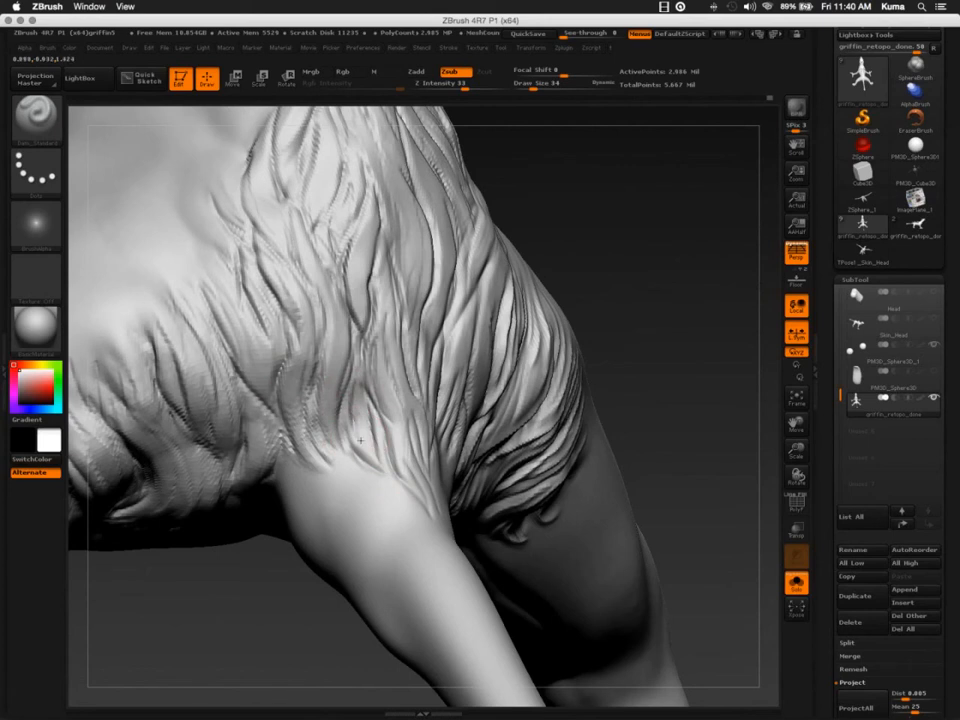
right_click_drag(340, 392, 323, 418)
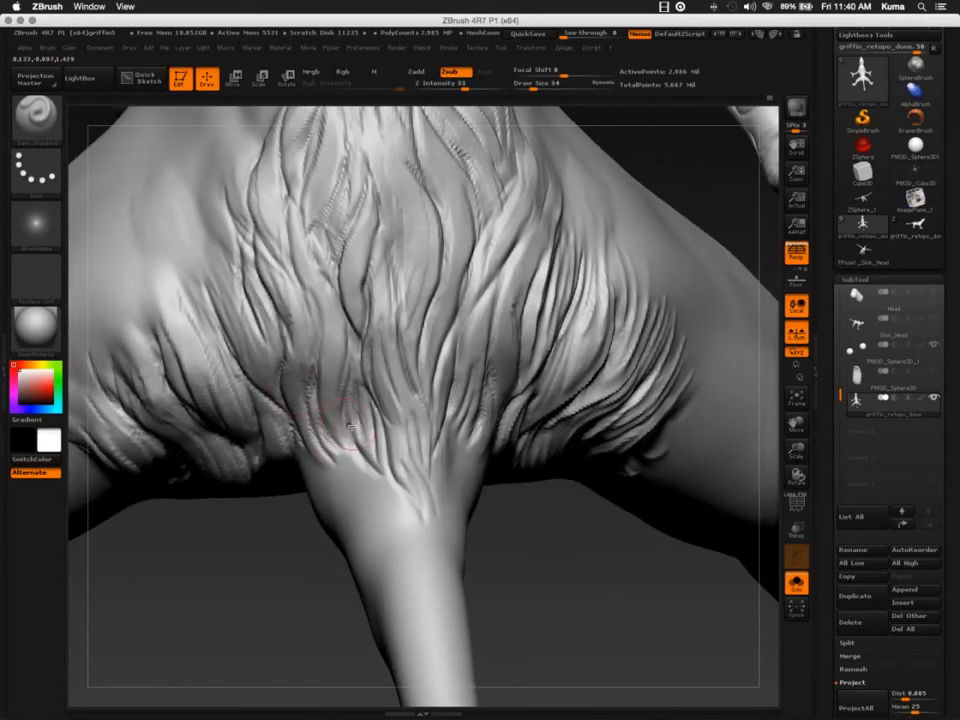
Refine the clump tips at the top of the tail with tapering strand grooves, using draw sizes 22 and 34
mouse_move(396, 494)
right_mouse_down("ctrl")
mouse_move(375, 461)
mouse_move(364, 471)
right_mouse_up("ctrl")
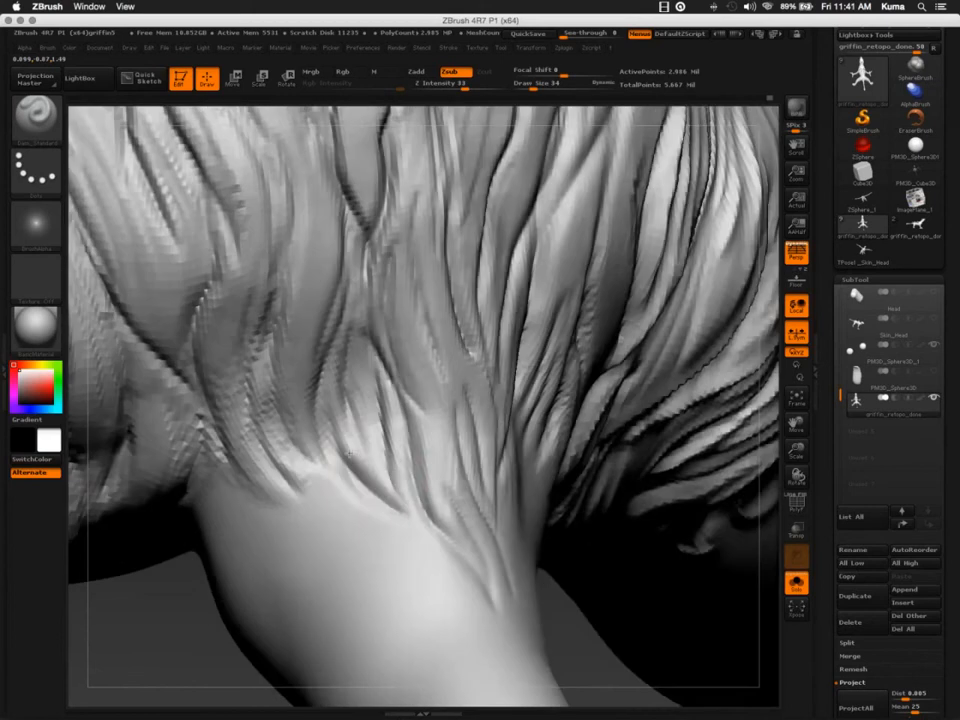
key("[")
key("[")
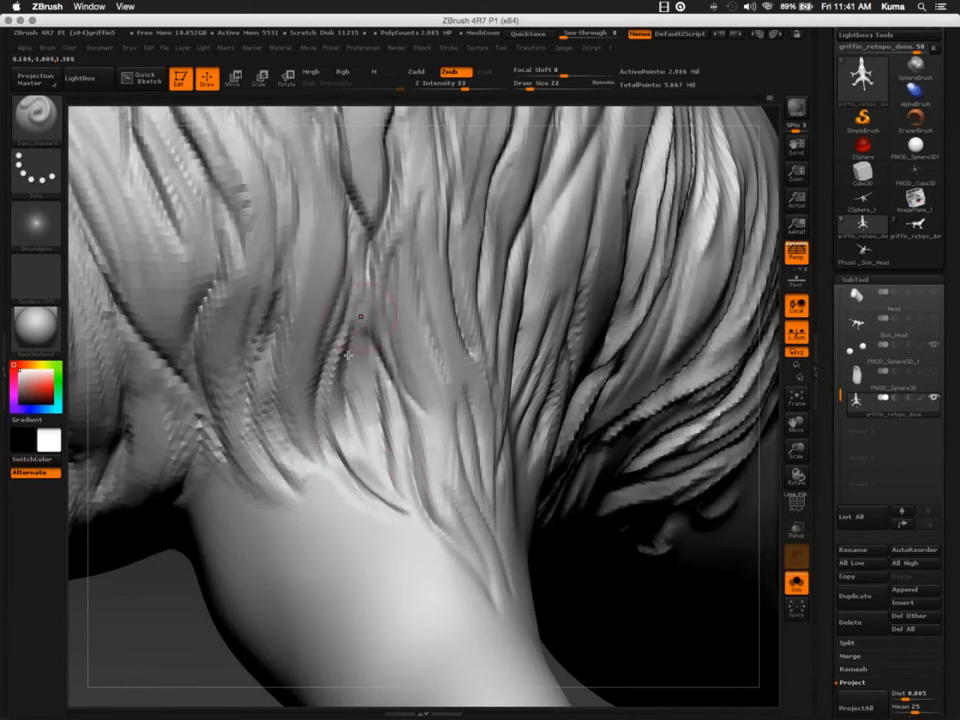
key("]")
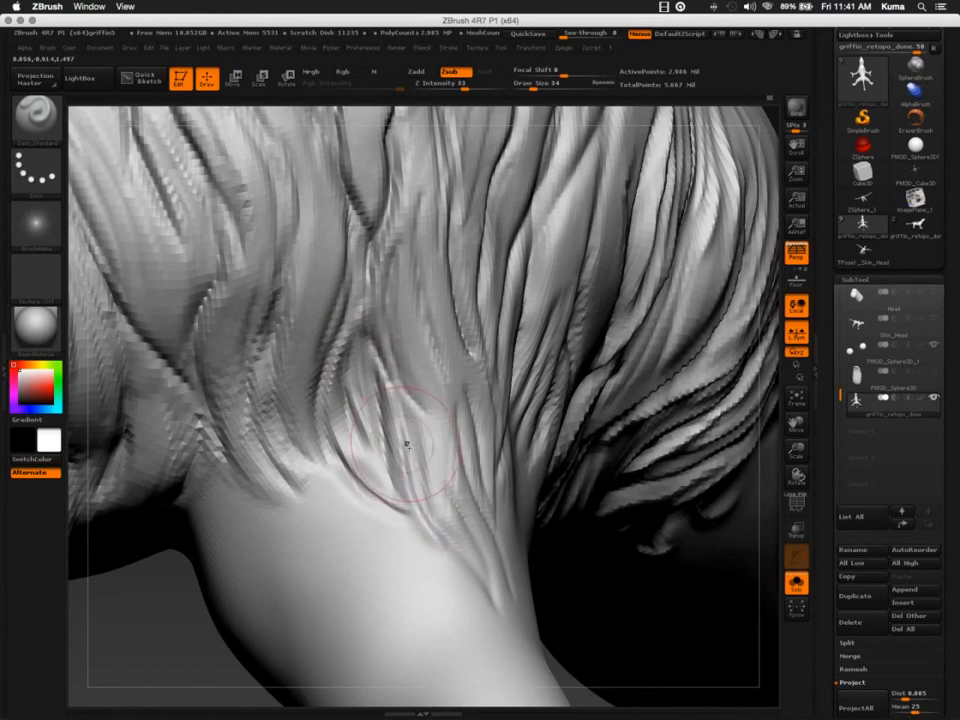
right_click_drag(429, 482, 360, 485)
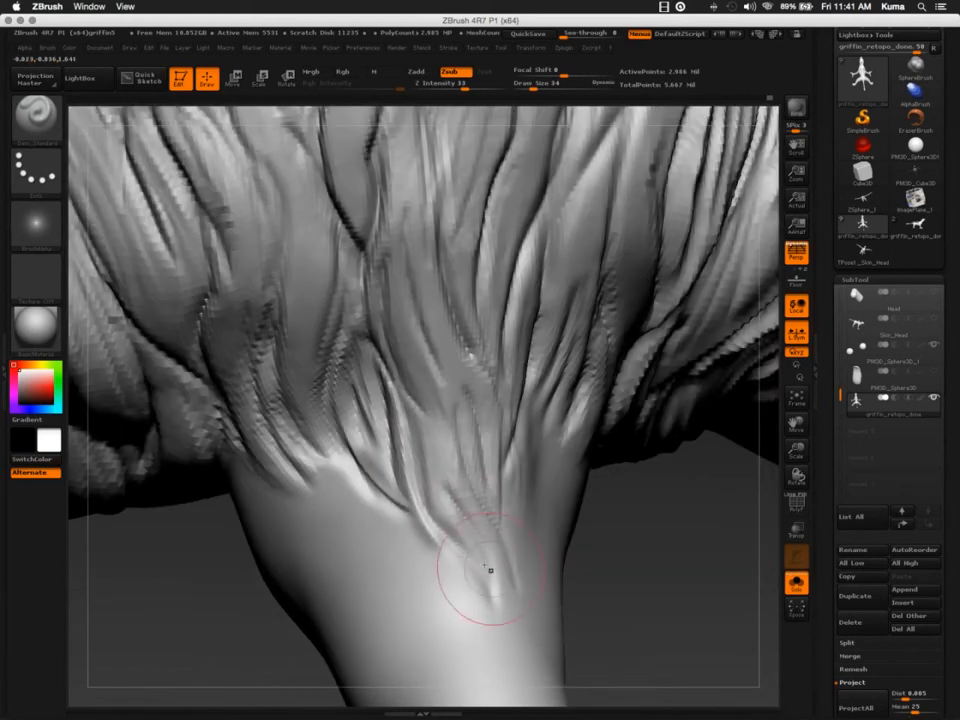
Carve strand grooves over the top of the tail and through the small pointed clump above it, using draw sizes 34 and 22
left_click_drag(491, 570, 418, 428)
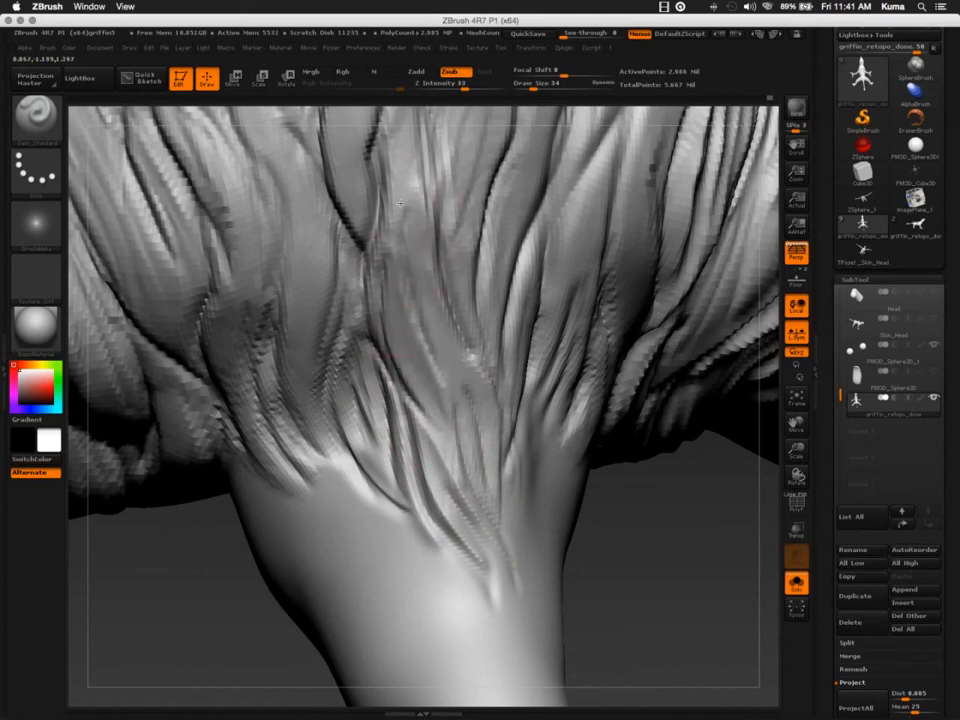
right_click_drag(414, 356, 452, 560, "alt")
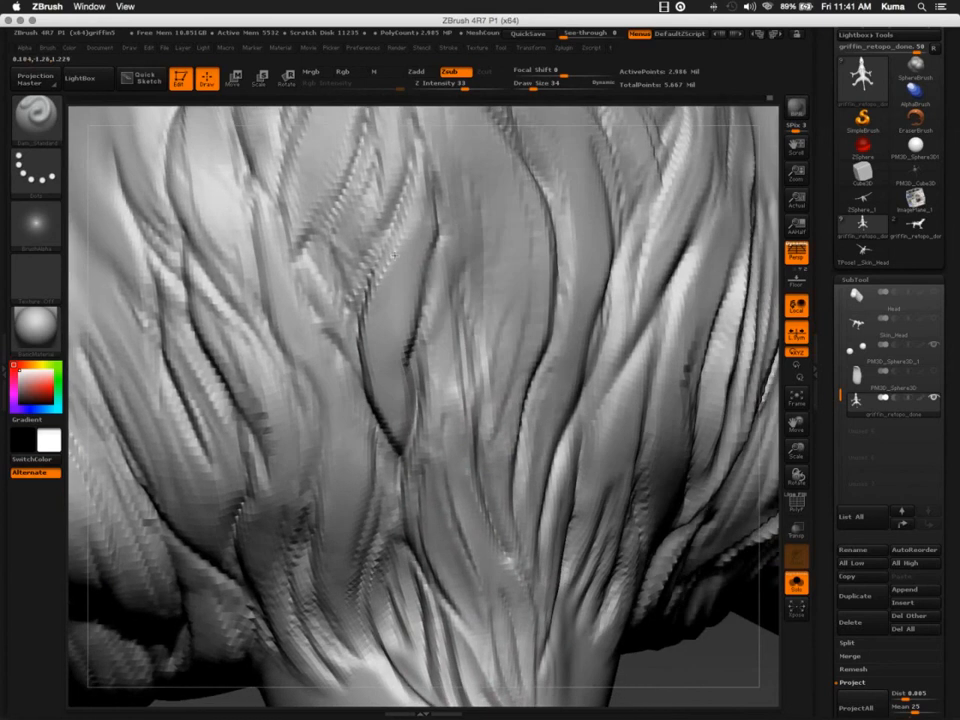
right_click_drag(394, 255, 429, 204)
mouse_move(418, 157)
left_mouse_down()
mouse_move(425, 283)
mouse_move(414, 448)
left_mouse_up()
mouse_move(420, 135)
left_mouse_down()
mouse_move(400, 220)
mouse_move(400, 436)
left_mouse_up()
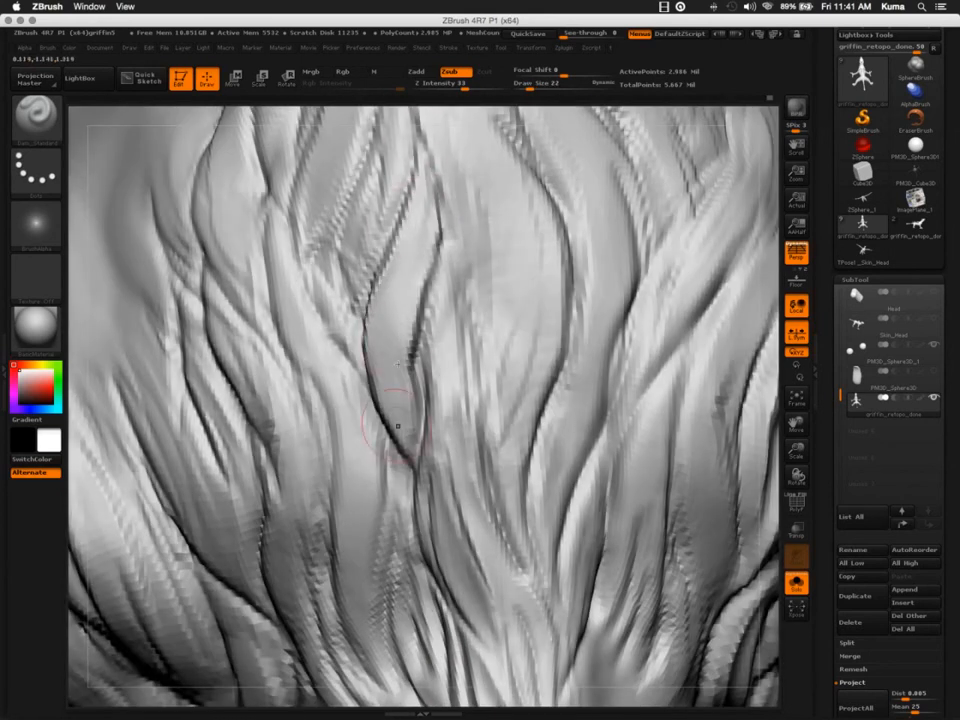
mouse_move(426, 187)
left_mouse_down()
mouse_move(386, 302)
mouse_move(411, 449)
left_mouse_up()
left_click_drag(422, 220, 410, 436)
Carve long strands beside the small pointed clump at draw size 34 and through the smooth central lower-back clump at draw size 46
mouse_move(401, 392)
right_mouse_down("ctrl")
mouse_move(400, 375)
mouse_move(317, 339)
right_mouse_up("ctrl")
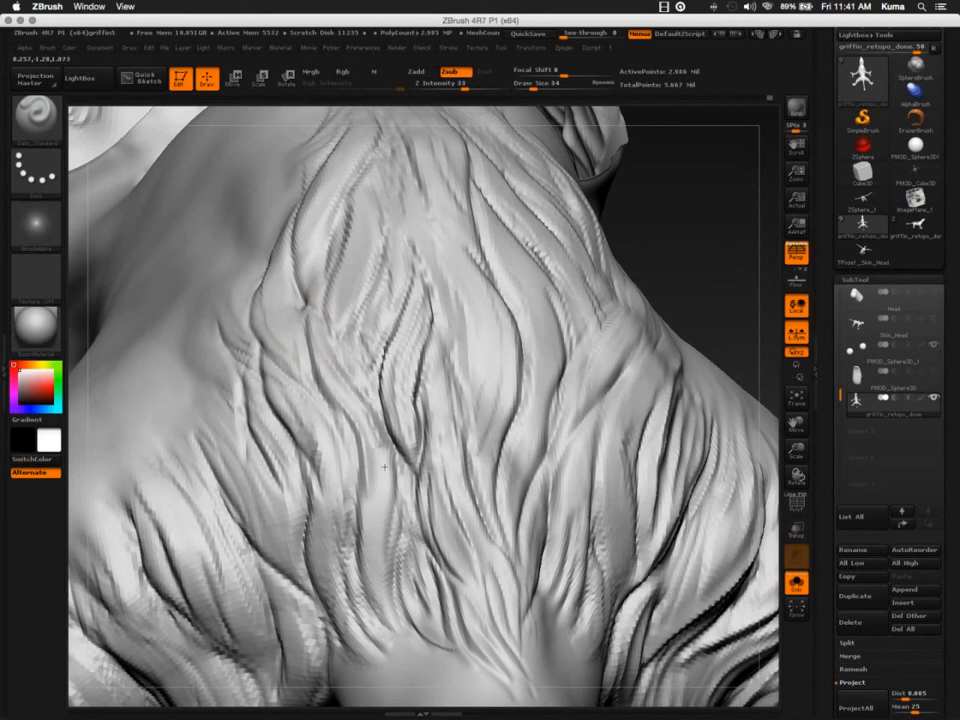
mouse_move(308, 325)
left_mouse_down()
mouse_move(323, 369)
mouse_move(382, 462)
mouse_move(369, 561)
mouse_move(392, 611)
left_mouse_up()
right_click_drag(418, 462, 480, 553)
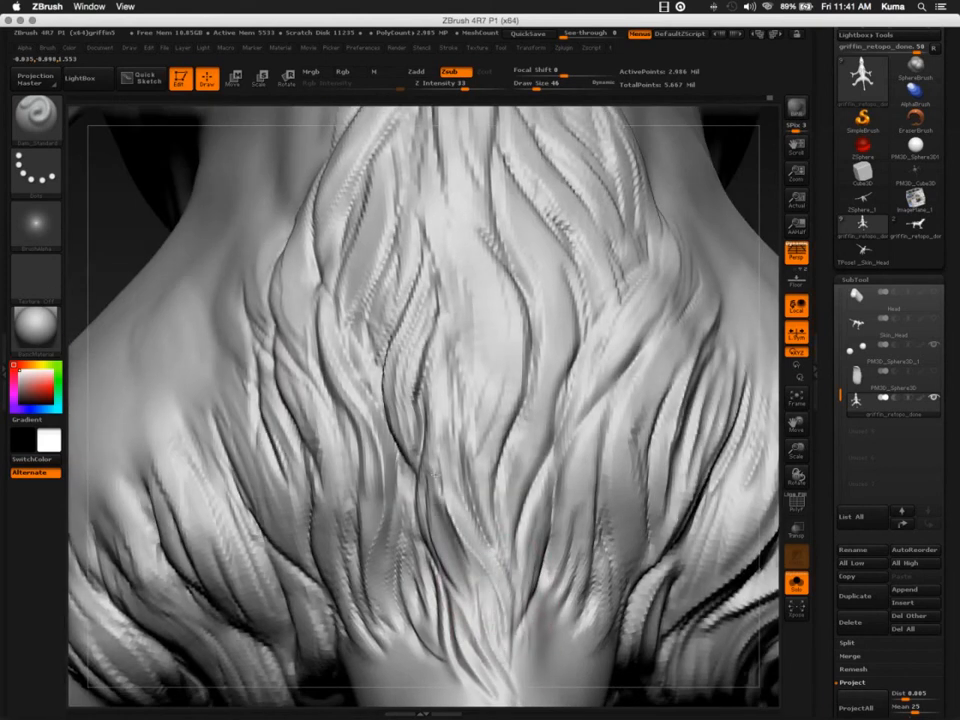
mouse_move(452, 470)
left_mouse_down()
mouse_move(485, 375)
mouse_move(472, 255)
mouse_move(428, 165)
left_mouse_up()
mouse_move(480, 452)
left_mouse_down()
mouse_move(485, 415)
mouse_move(462, 272)
mouse_move(406, 140)
left_mouse_up()
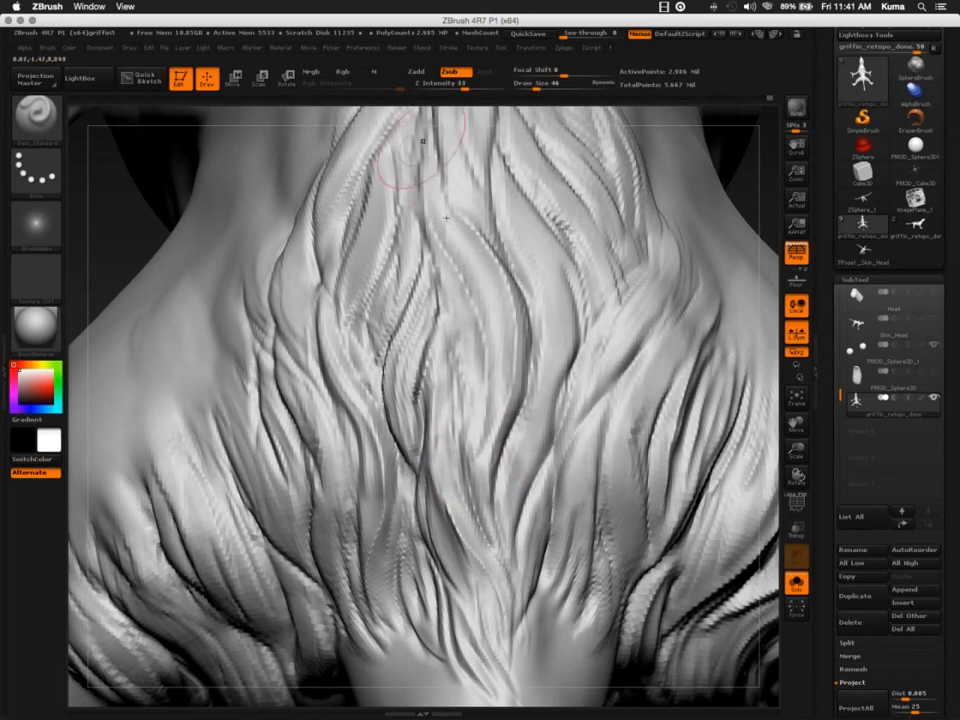
Carve broad flowing grooves along the central lower-back clump and out across the adjoining hip clumps at draw size 58
right_click_drag(440, 320, 349, 354, "alt")
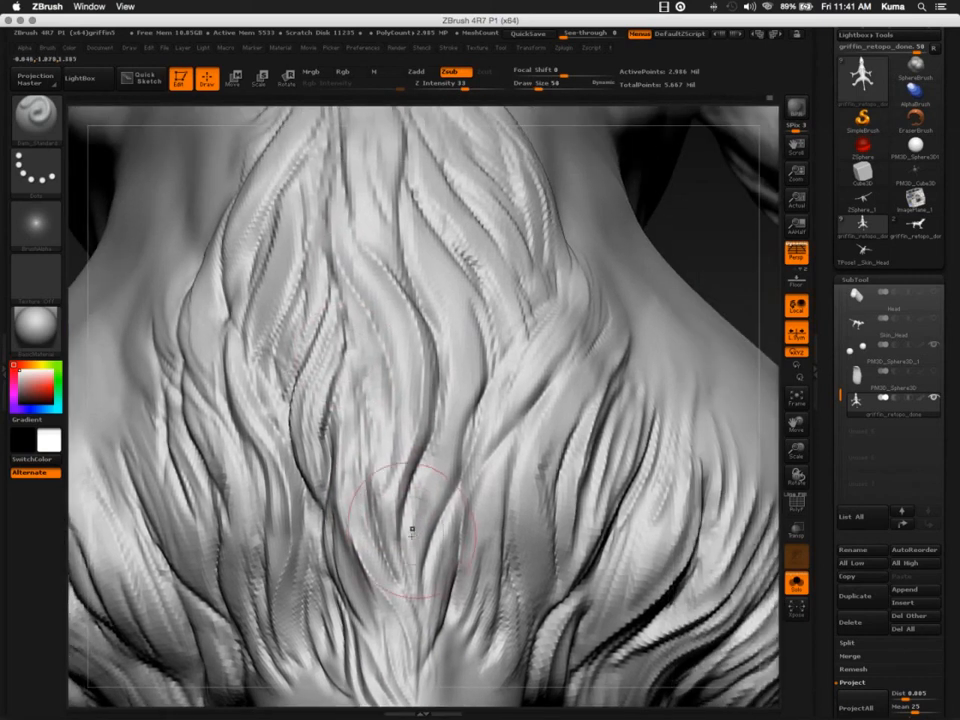
mouse_move(431, 461)
left_mouse_down()
mouse_move(469, 372)
mouse_move(438, 262)
left_mouse_up()
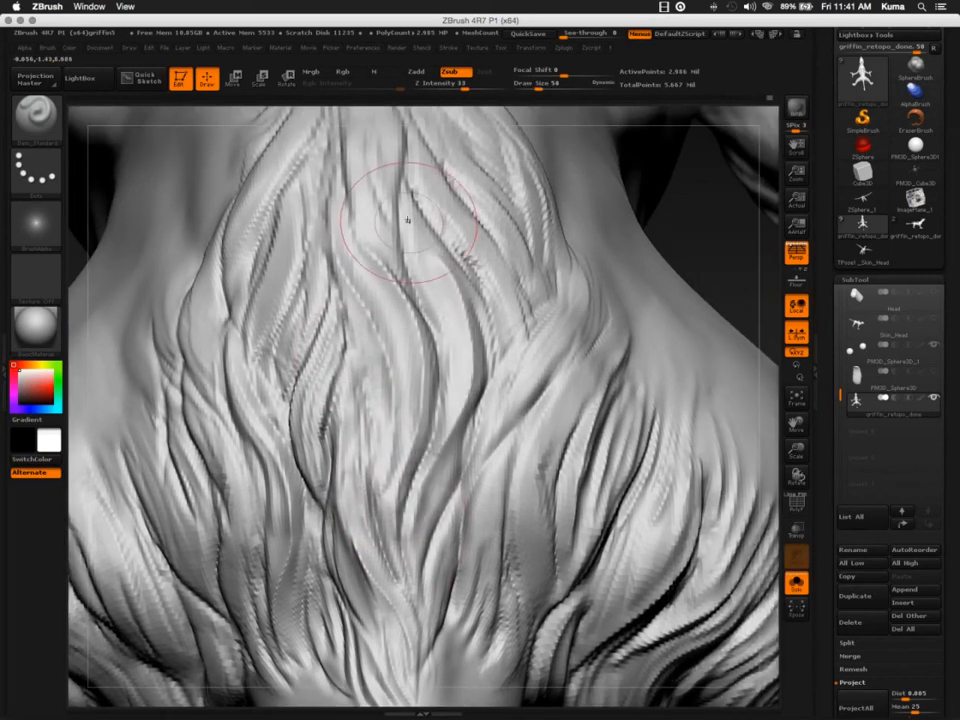
mouse_move(407, 221)
left_mouse_down()
mouse_move(438, 314)
mouse_move(440, 420)
left_mouse_up()
mouse_move(576, 280)
left_mouse_down()
mouse_move(582, 312)
mouse_move(499, 424)
left_mouse_up()
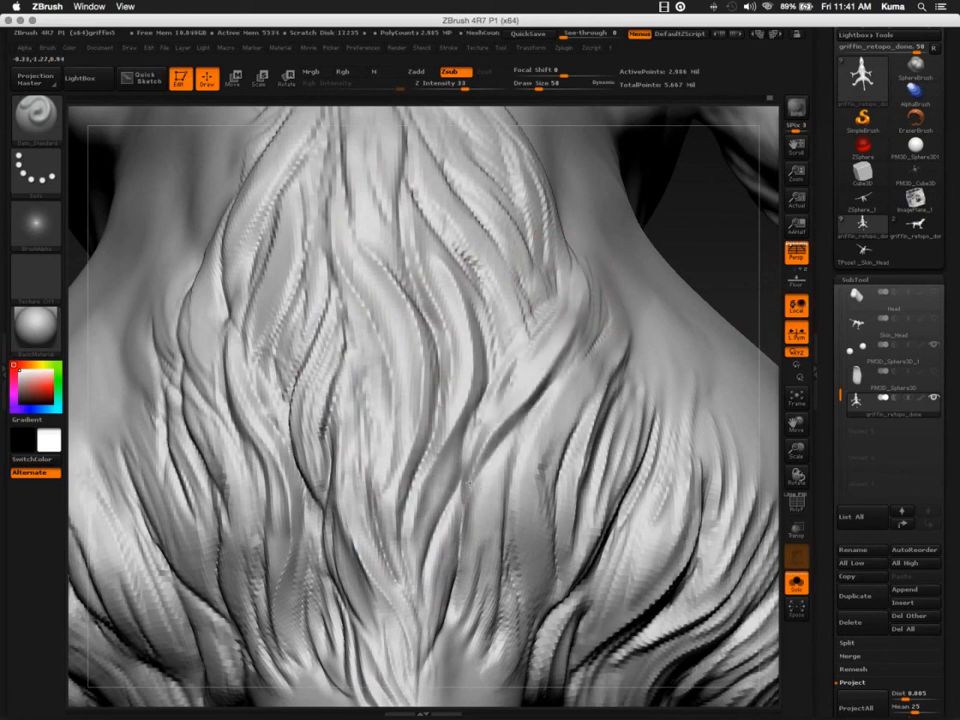
mouse_move(605, 333)
left_mouse_down()
mouse_move(532, 436)
mouse_move(514, 544)
mouse_move(530, 630)
left_mouse_up()
left_click_drag(600, 374, 565, 428)
right_click_drag(462, 546, 521, 347, "alt")
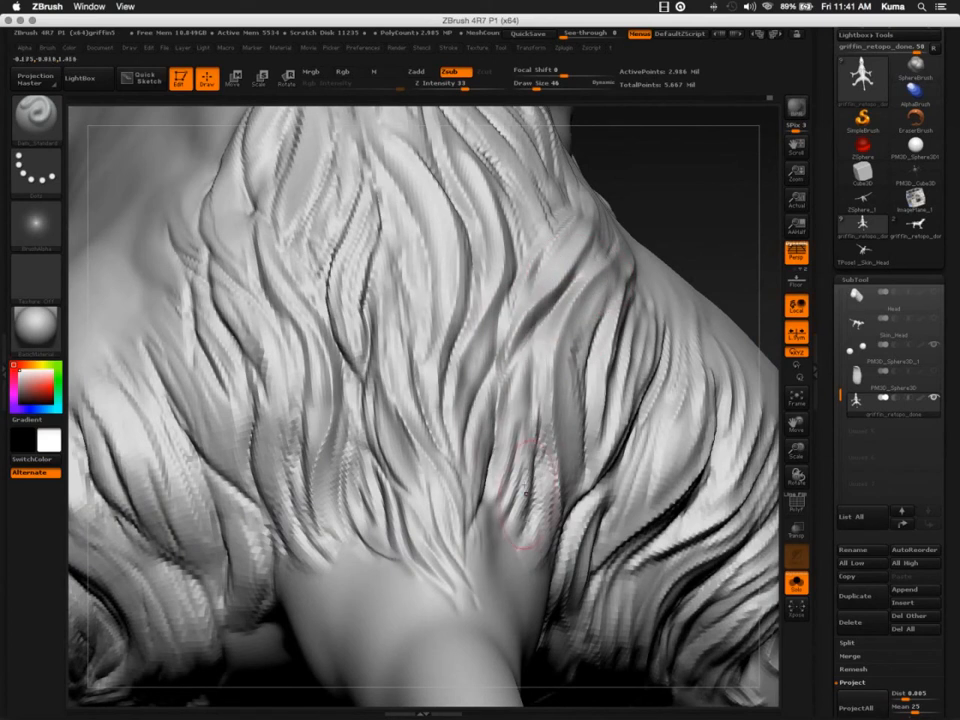
right_click_drag(523, 485, 513, 444)
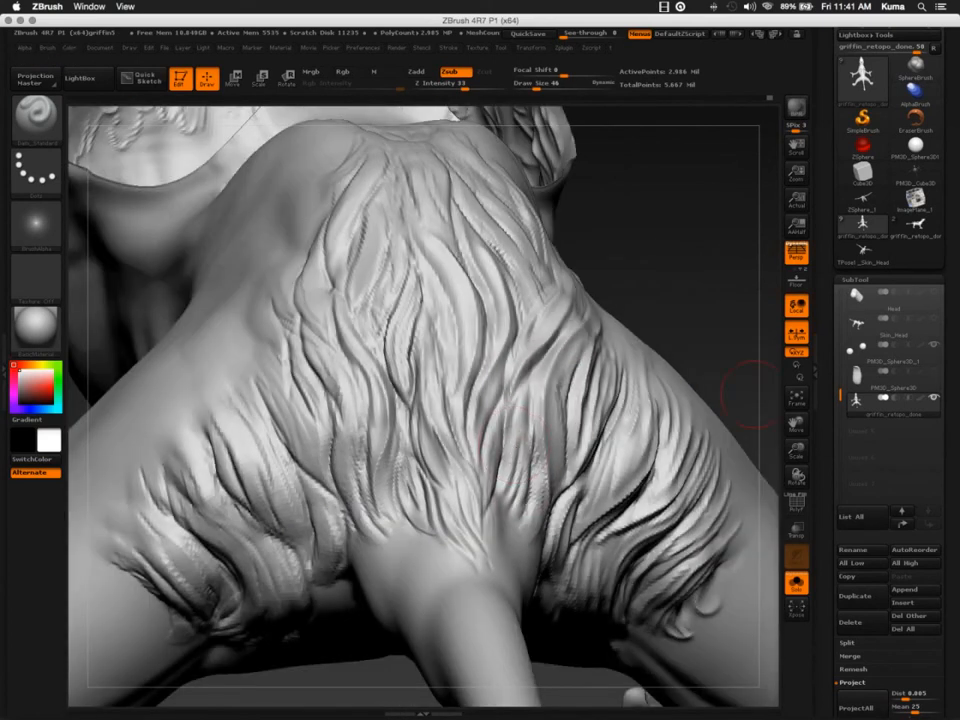
key("super+Tab")
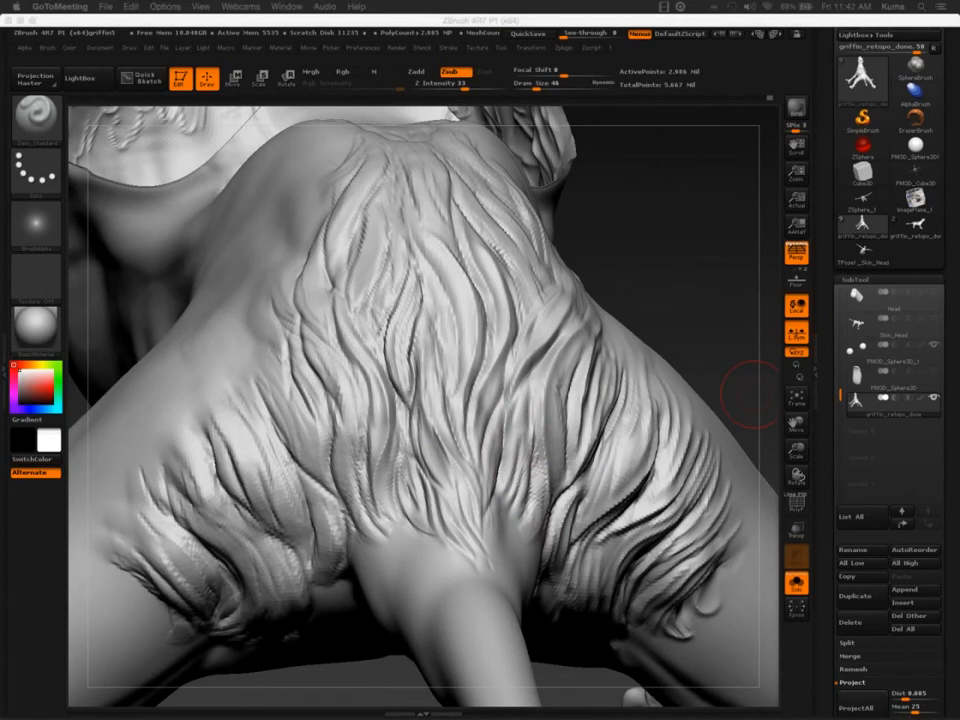
right_click_drag(322, 360, 370, 446)
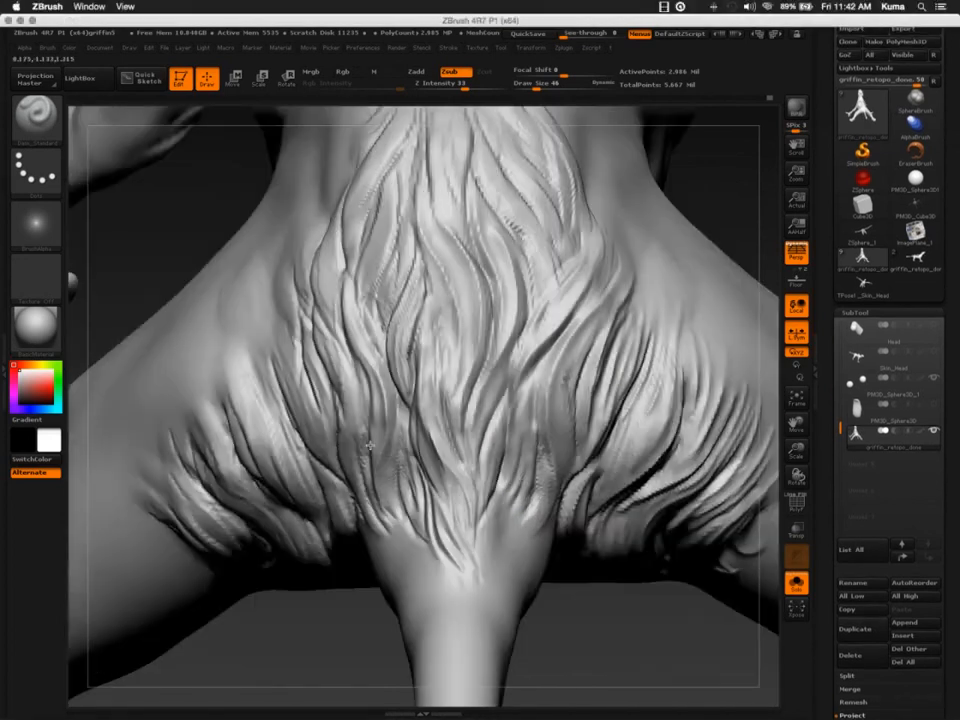